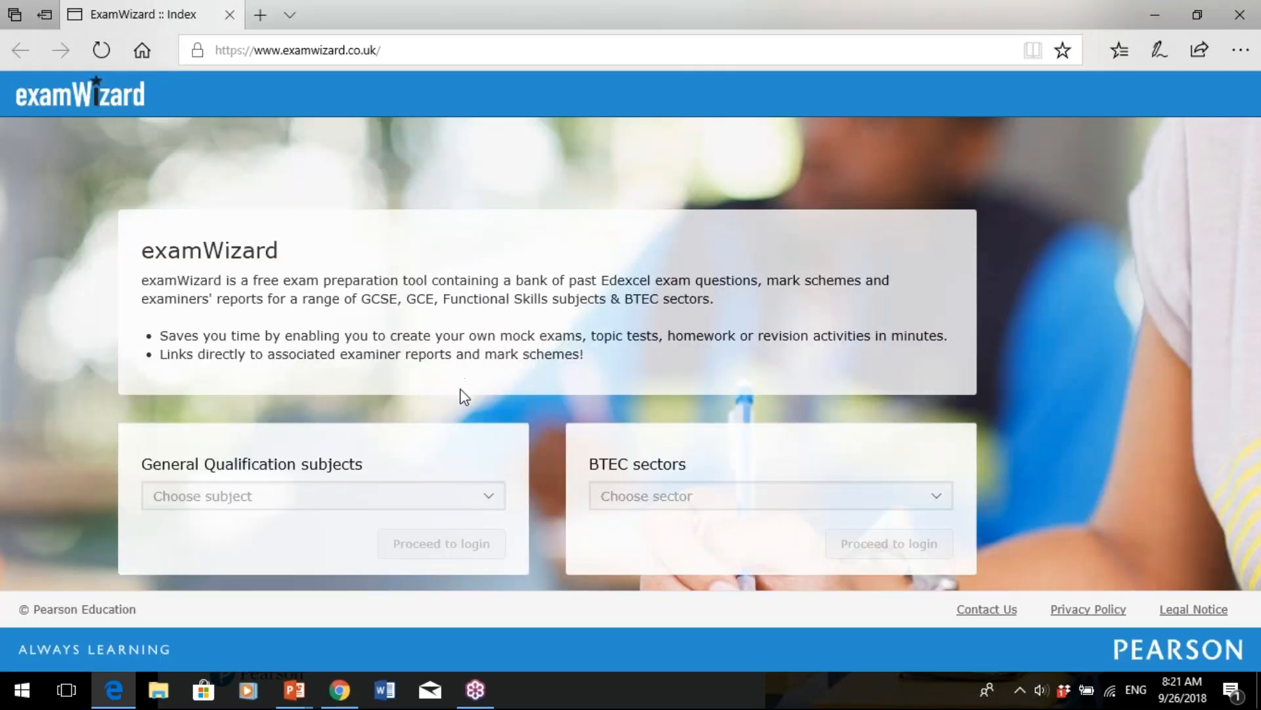
# - Pick Mathematics from the General Qualification subjects list and proceed to the Edexcel Online login
pyautogui.click(480, 504)
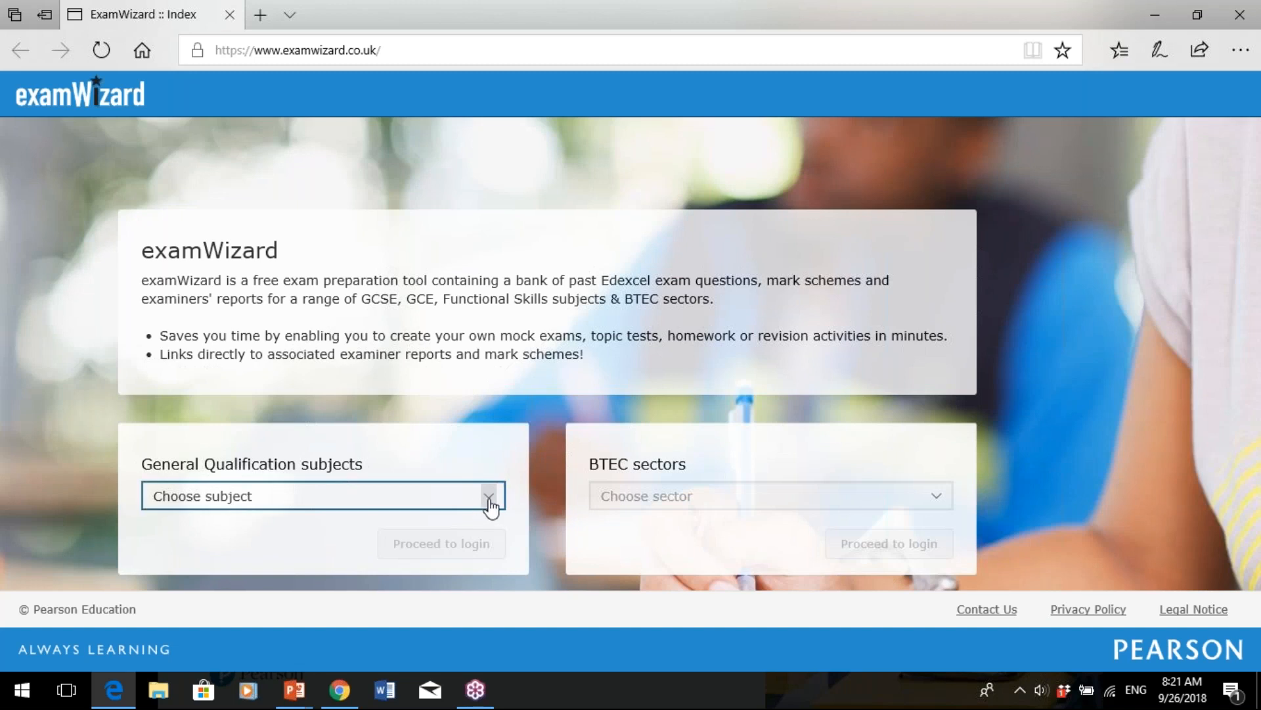
pyautogui.click(493, 506)
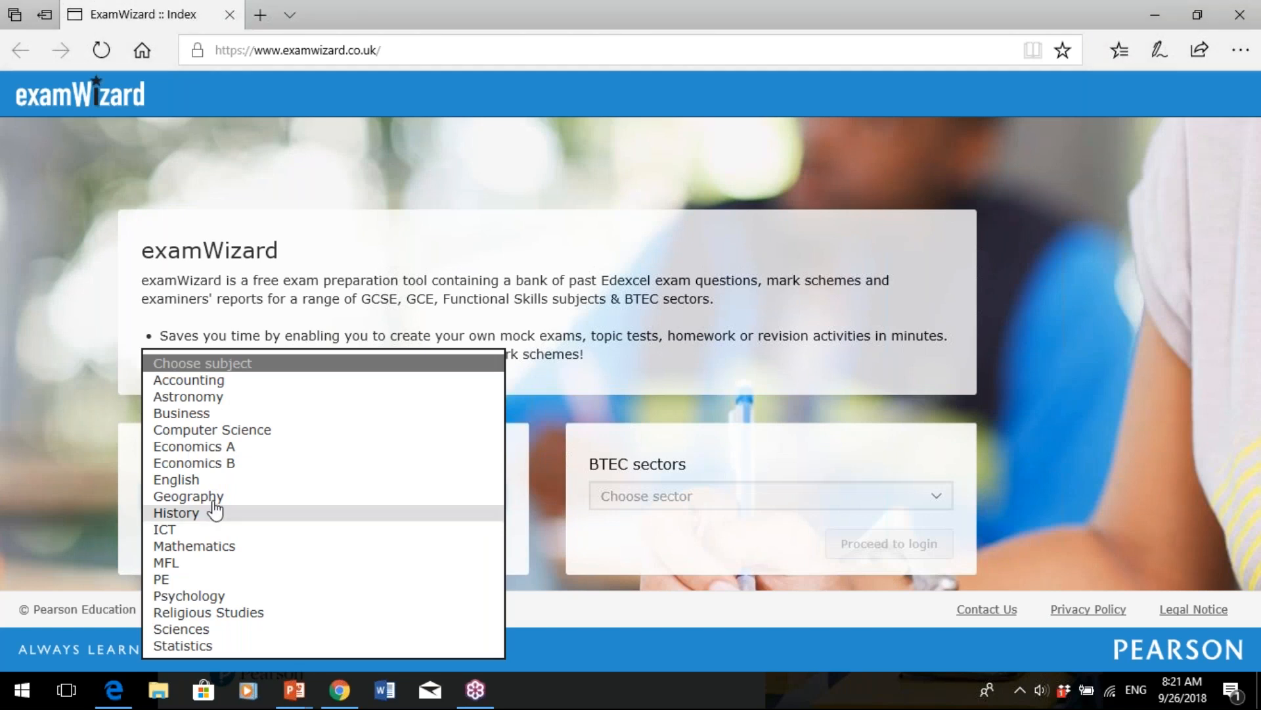
pyautogui.click(207, 548)
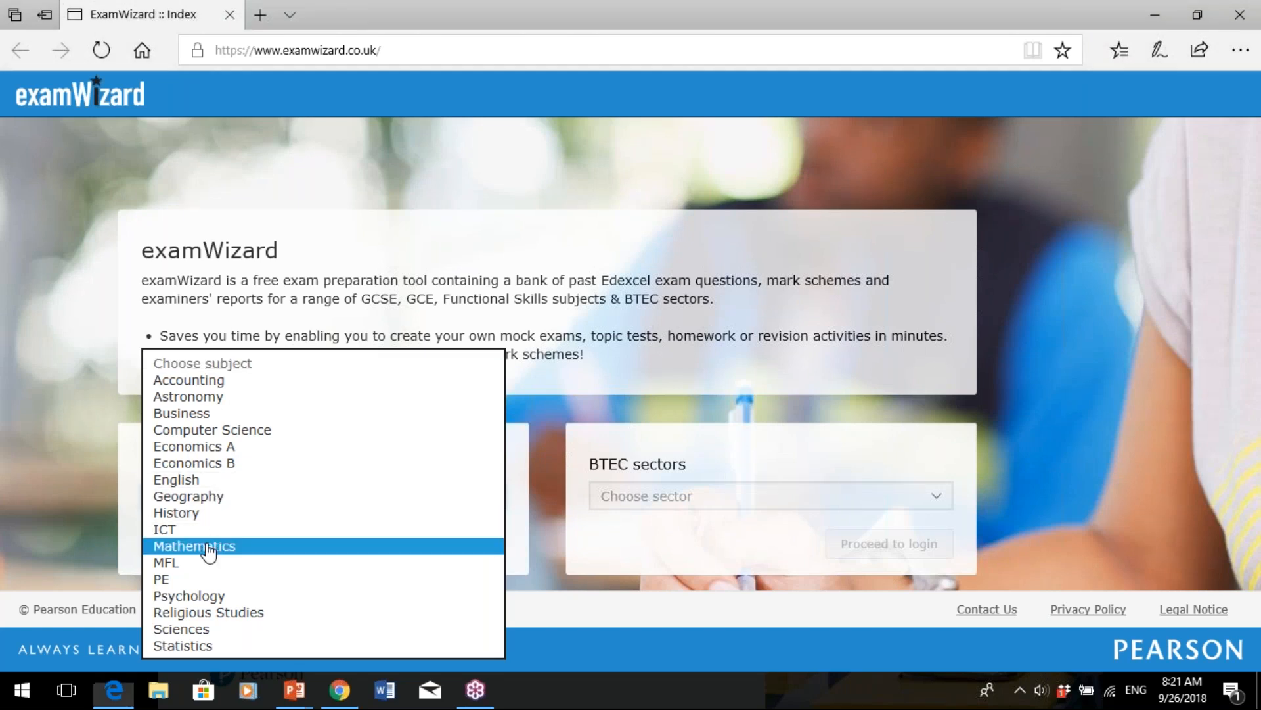
pyautogui.click(417, 548)
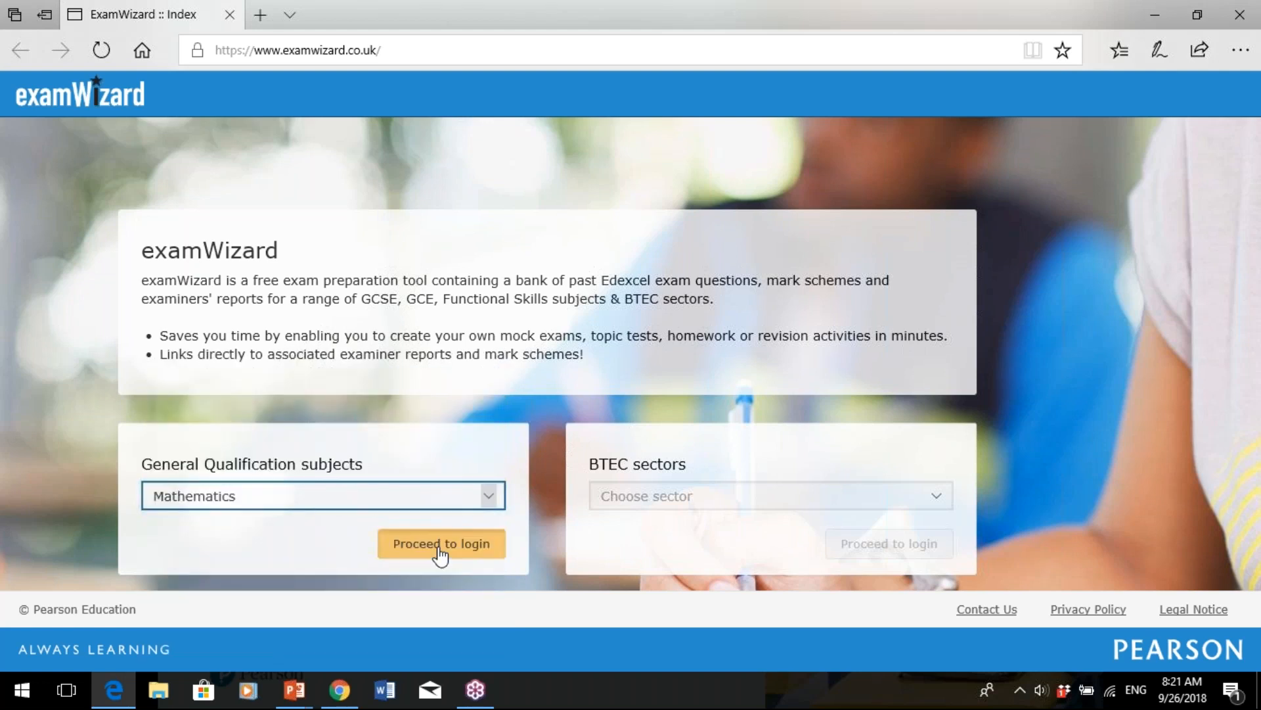
pyautogui.click(439, 552)
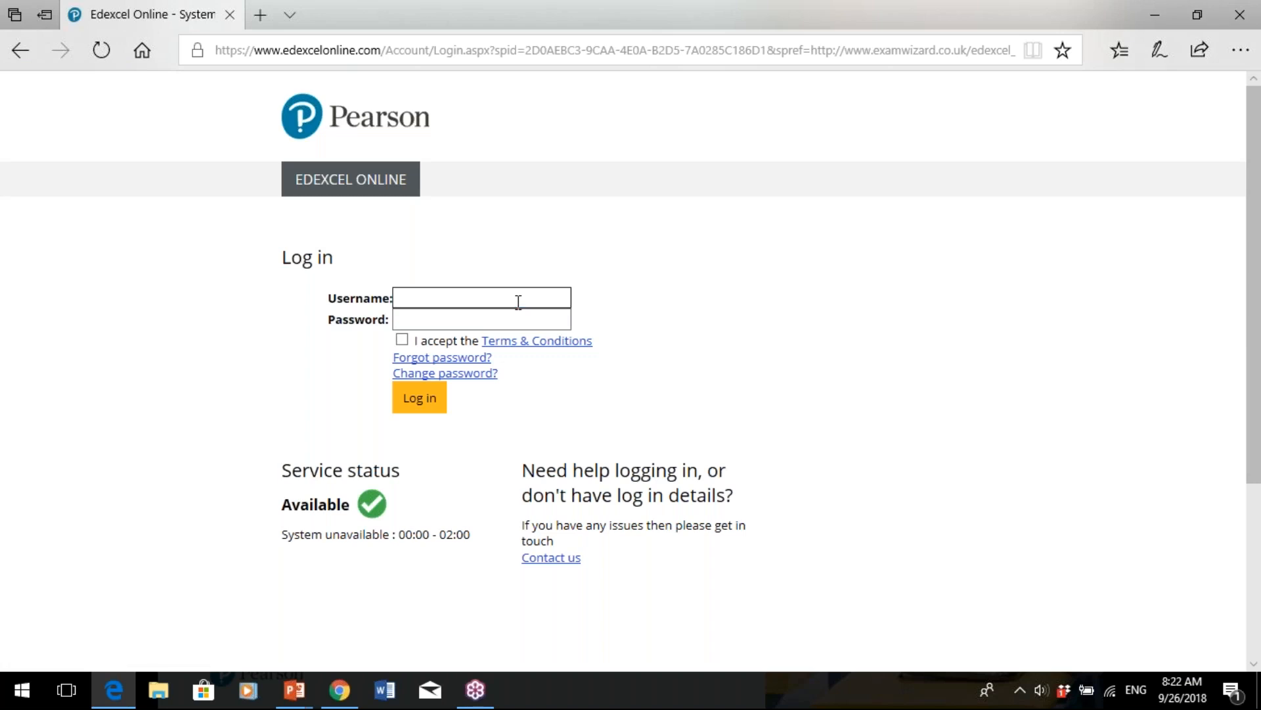
# - Log in with the account username and password, accept the terms, and decline saving the password
pyautogui.press('Tab')
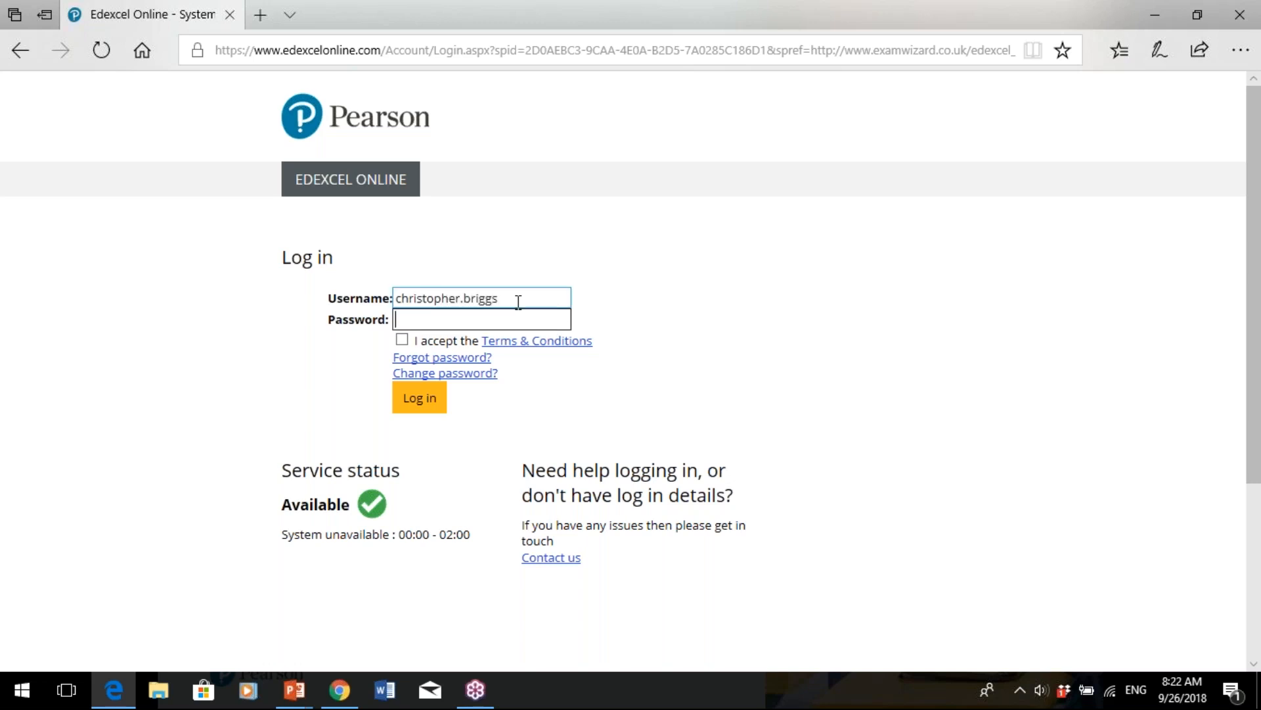
pyautogui.write('••••••••••••')
pyautogui.click(403, 340)
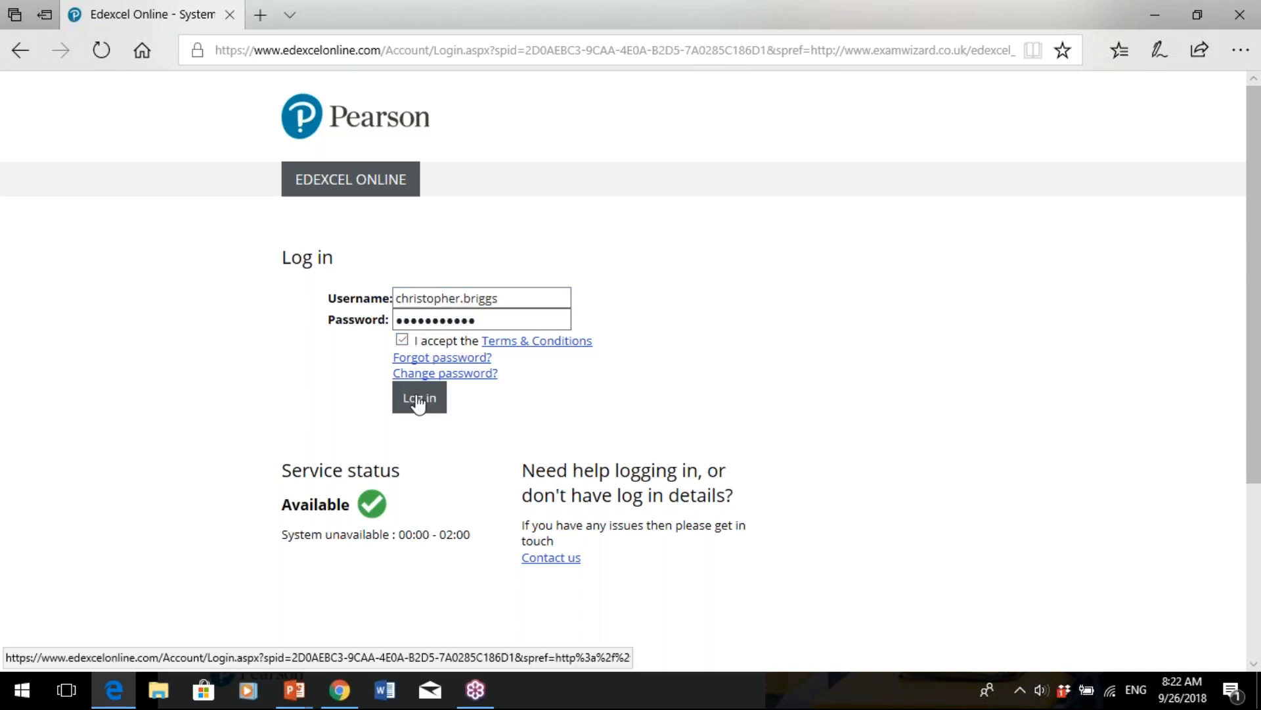
pyautogui.click(418, 403)
pyautogui.click(979, 638)
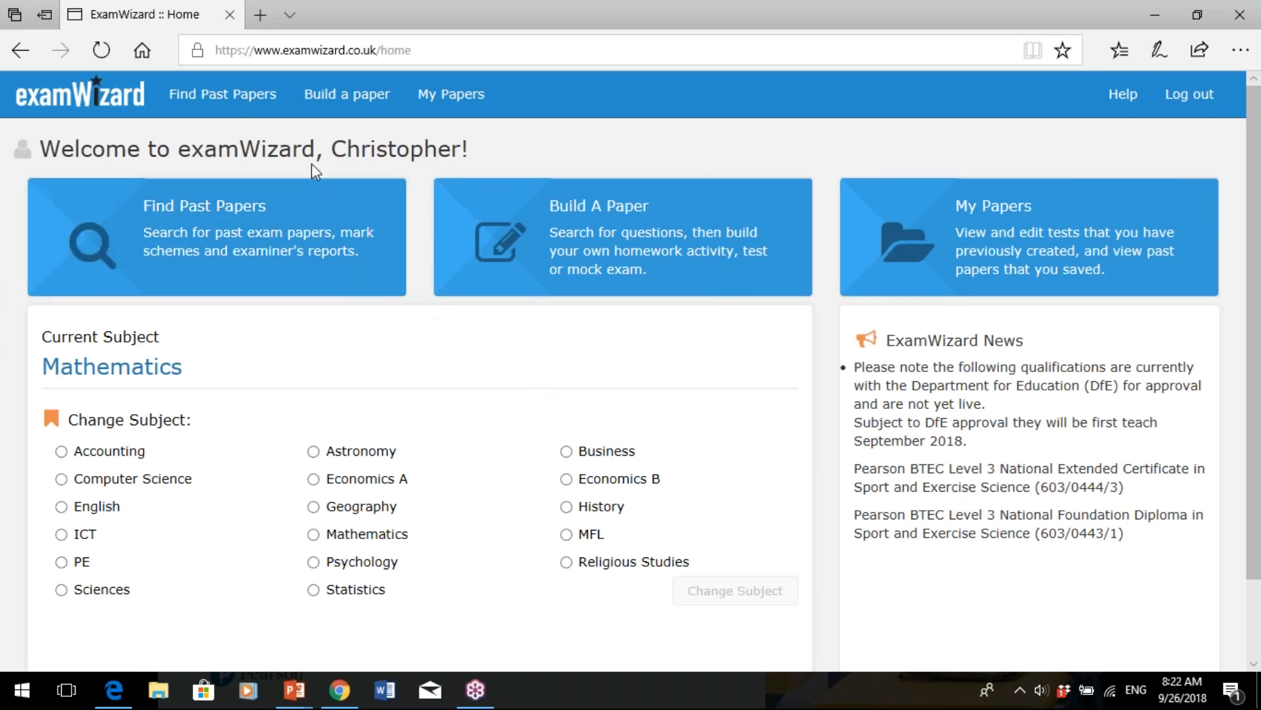
# - Open Find Past Papers and select Functional Skills as the qualification
pyautogui.click(239, 210)
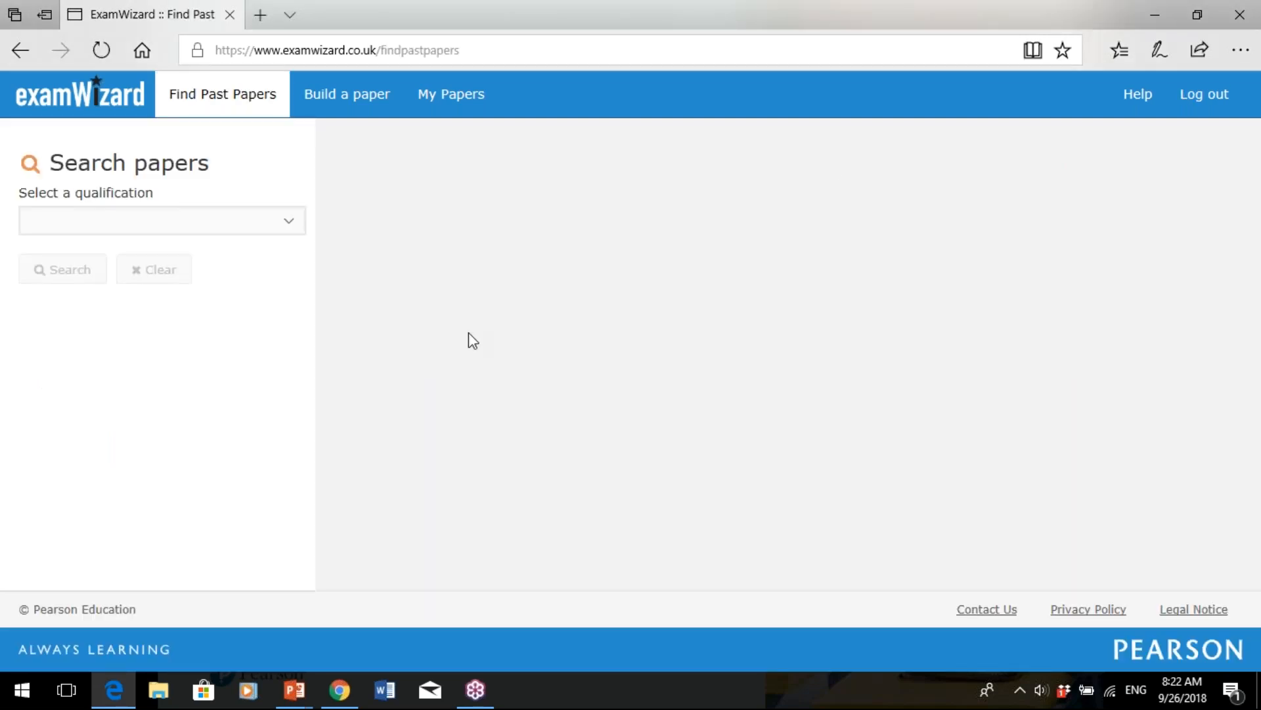
pyautogui.click(292, 235)
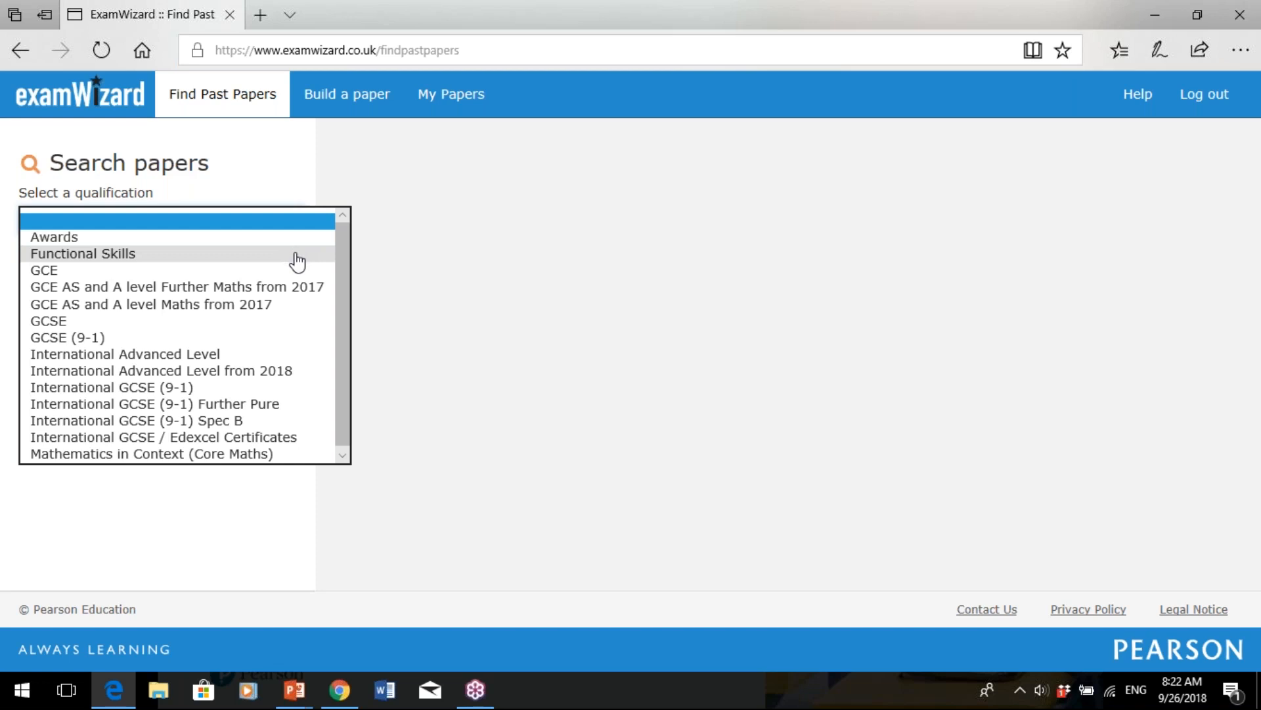
pyautogui.click(297, 261)
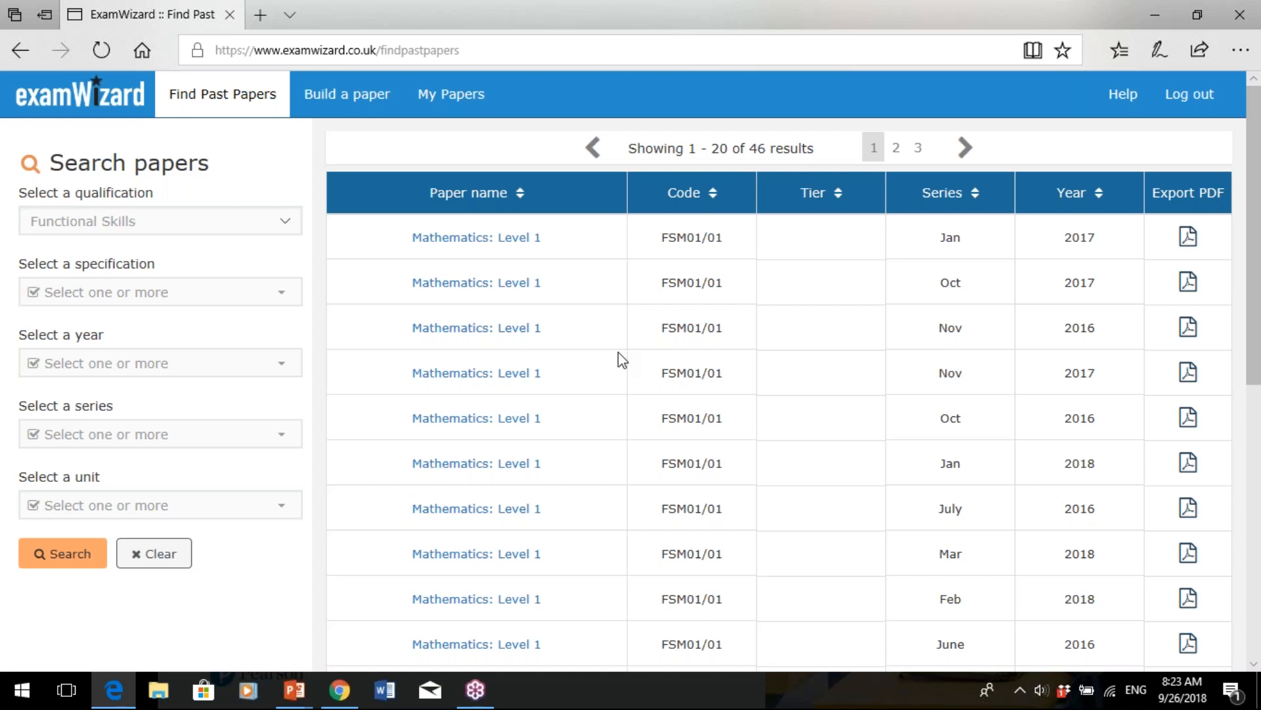
# - Filter the past papers to specification Level 1 (FSM01) and year 2018, then search
pyautogui.click(282, 299)
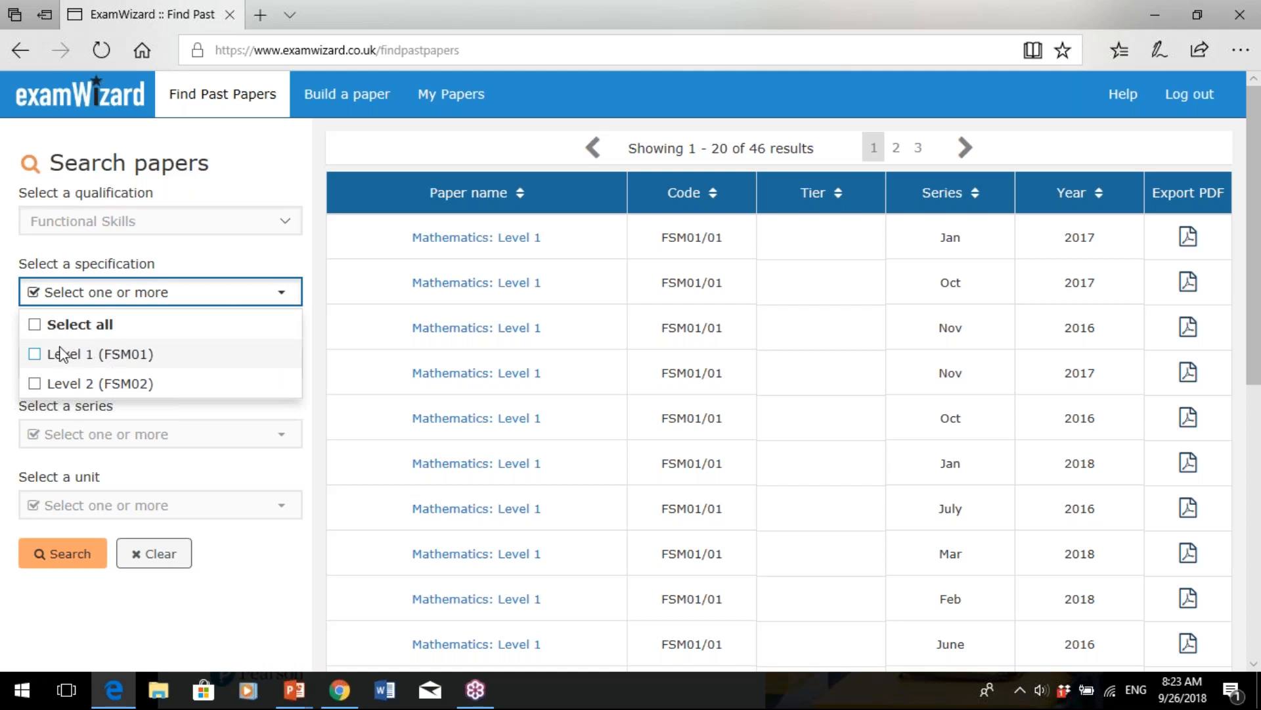
pyautogui.click(33, 354)
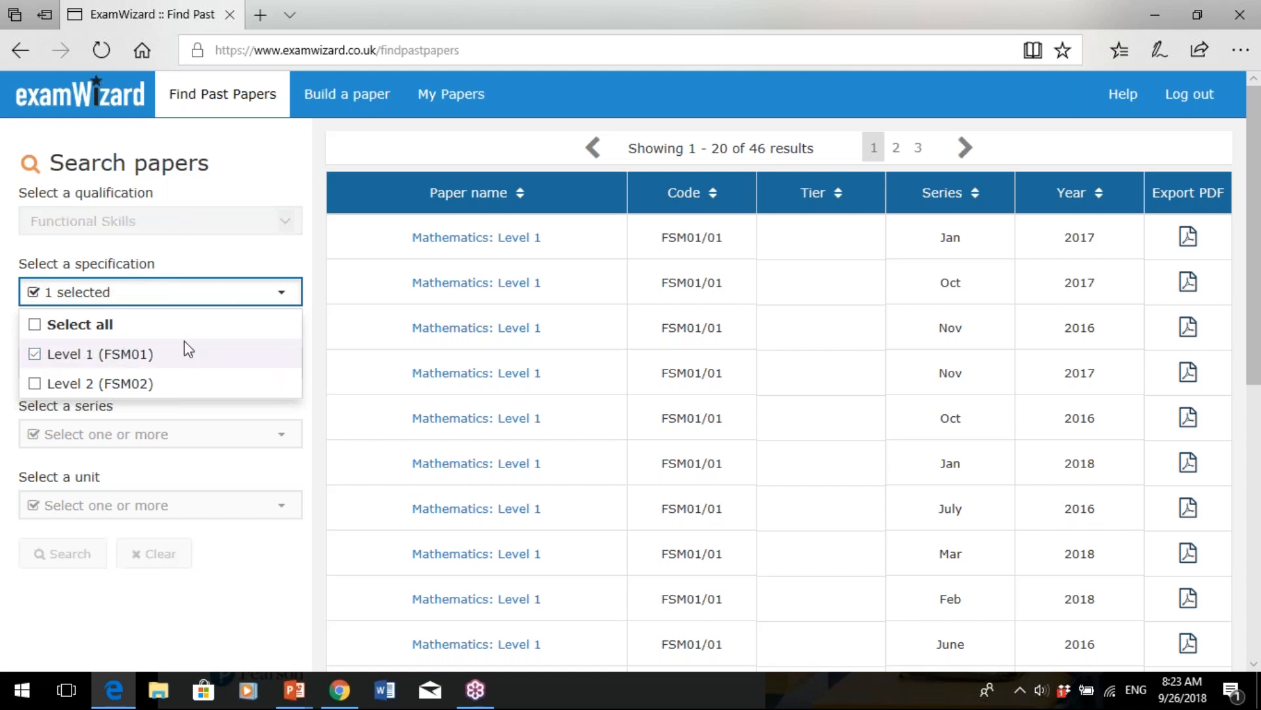
pyautogui.click(174, 367)
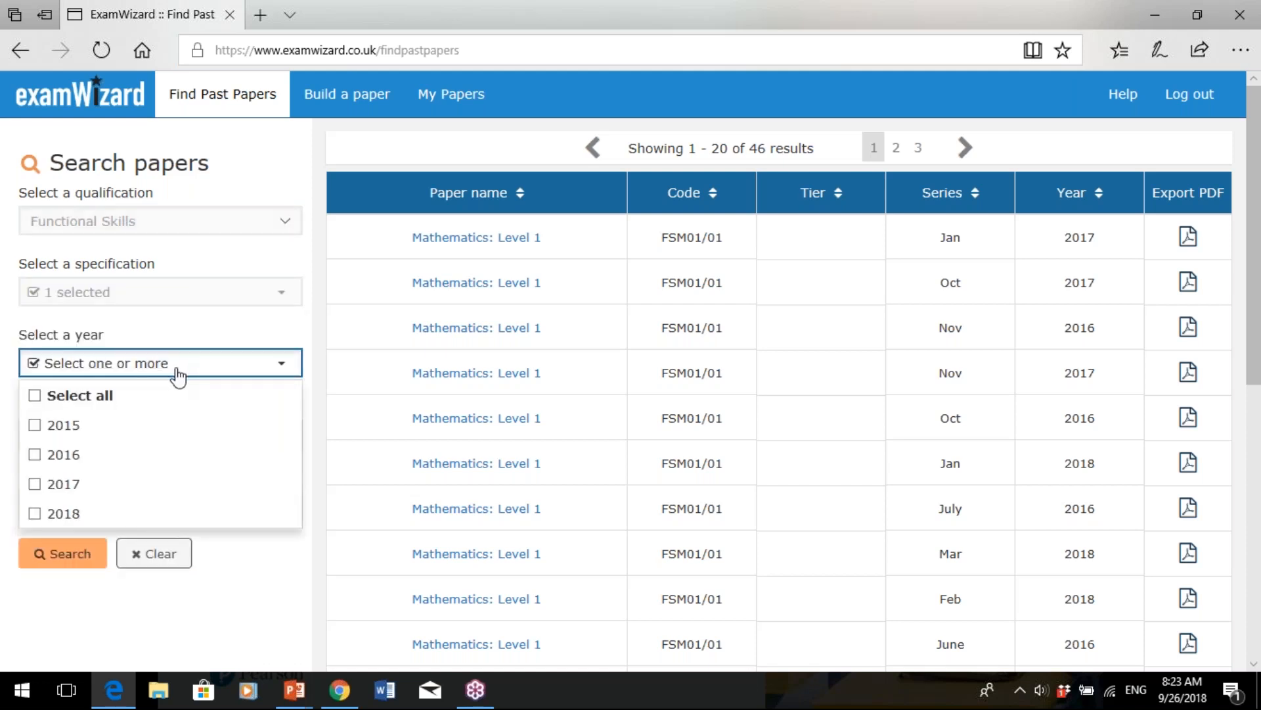
pyautogui.click(39, 517)
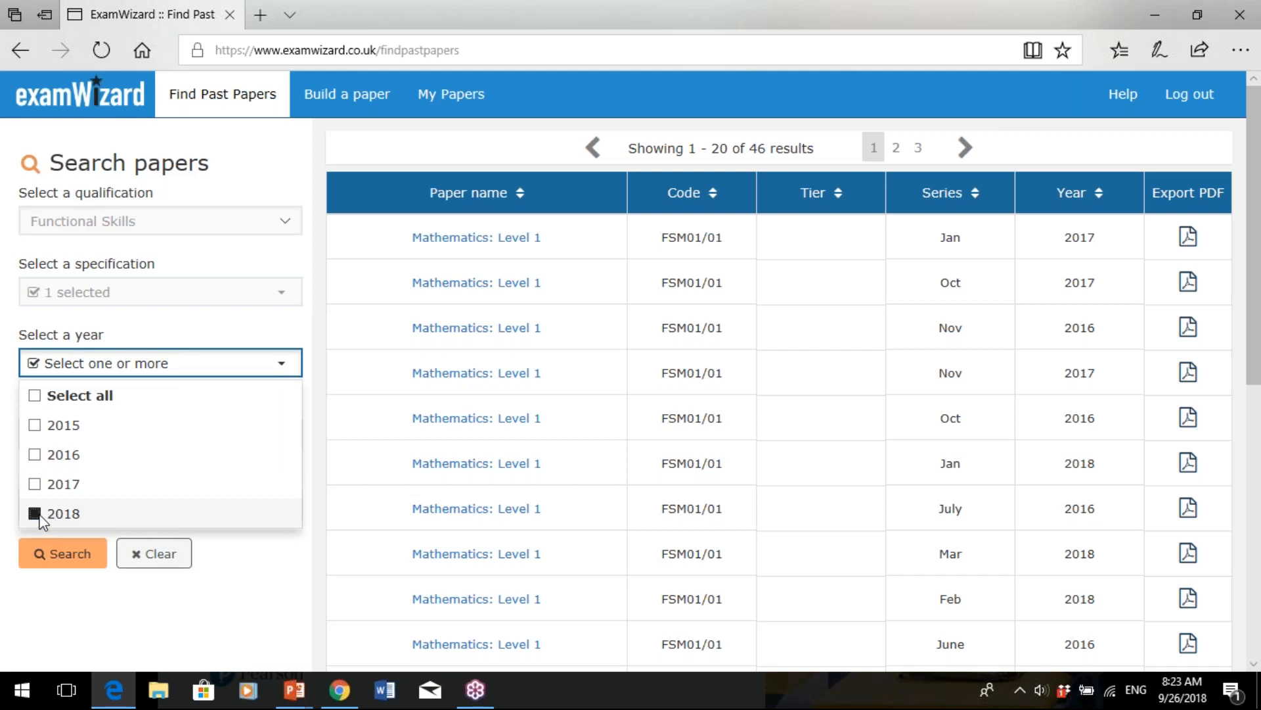
pyautogui.click(234, 597)
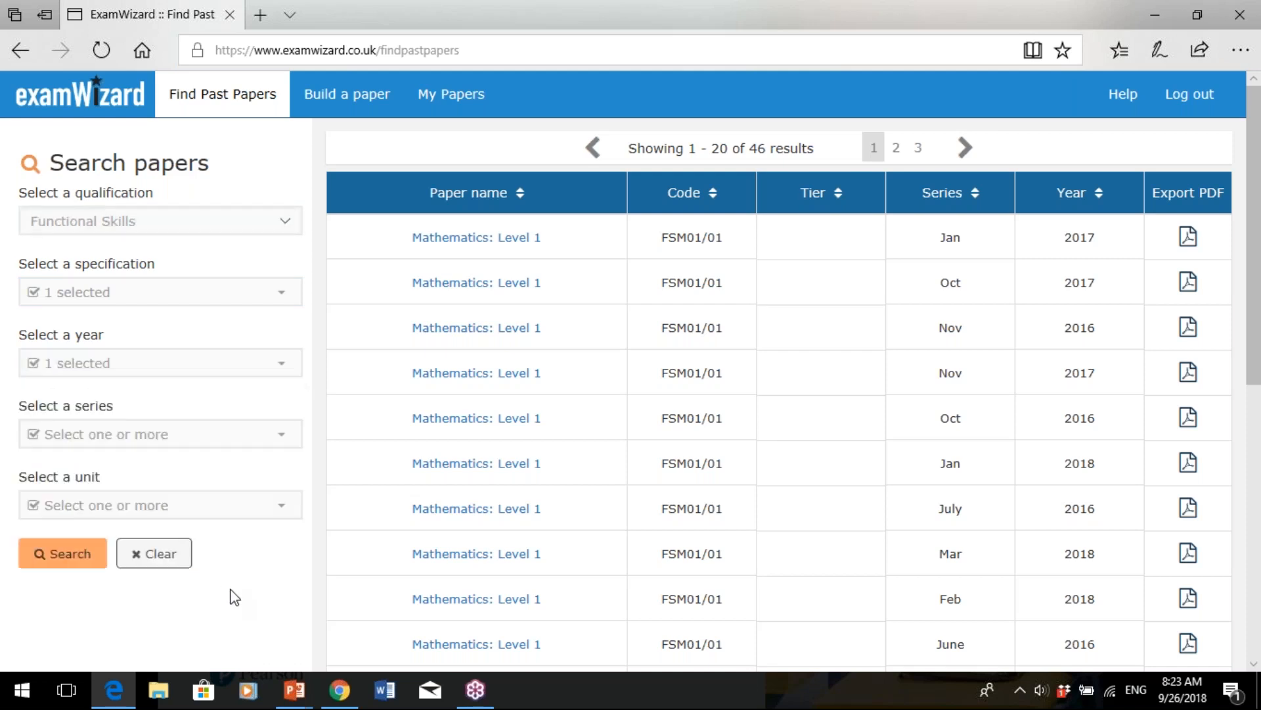
pyautogui.click(75, 557)
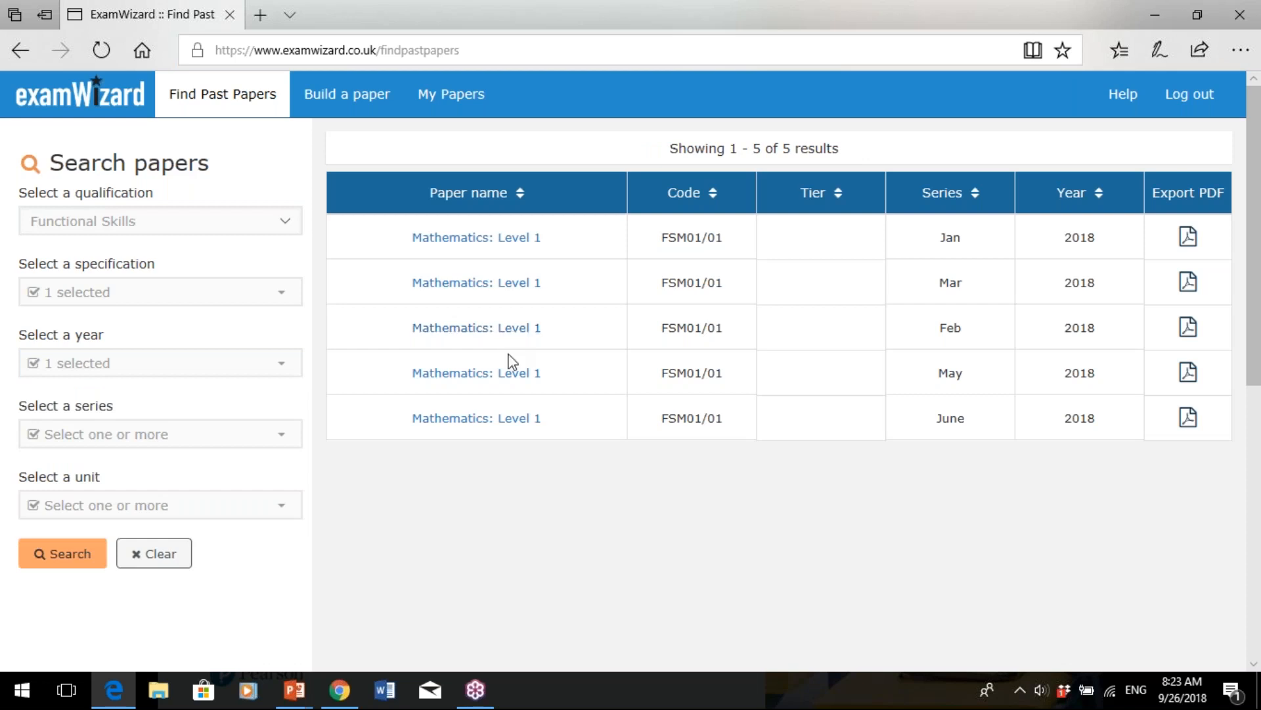
pyautogui.click(510, 373)
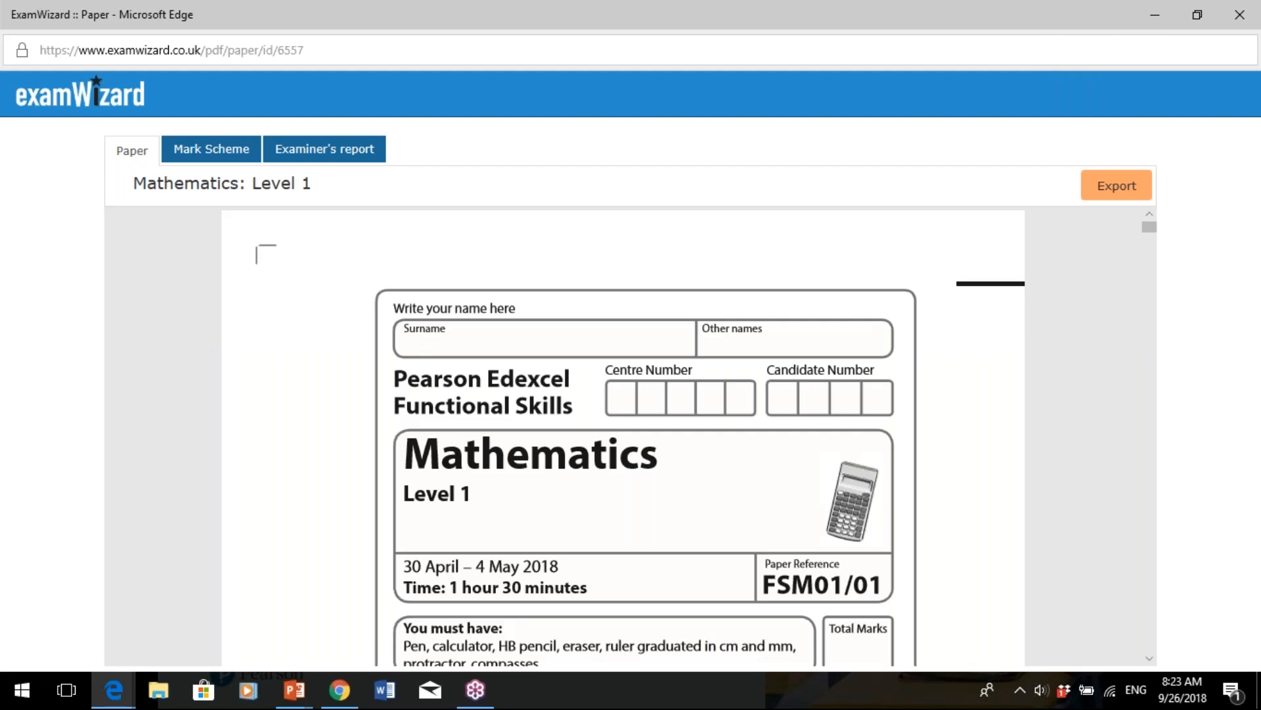
pyautogui.moveTo(1157, 232)
pyautogui.mouseDown()
pyautogui.moveTo(1160, 253)
pyautogui.moveTo(234, 155)
pyautogui.mouseUp()
pyautogui.click(234, 155)
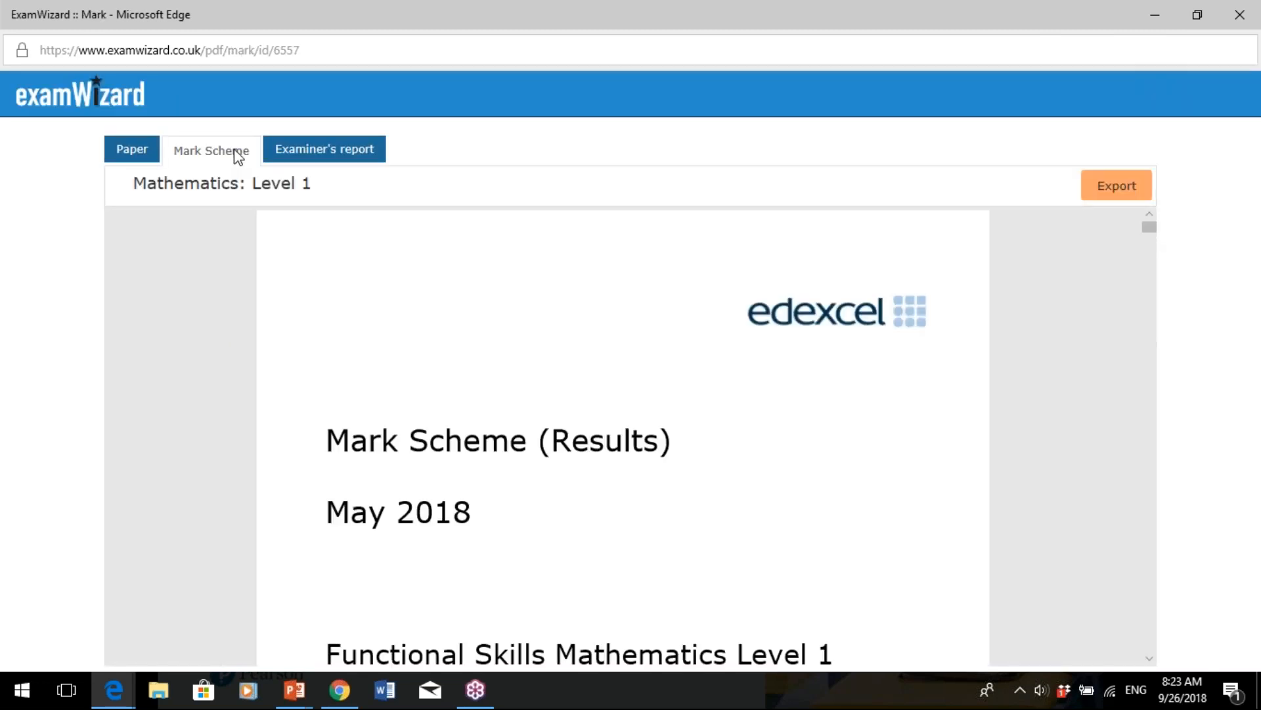
pyautogui.click(340, 163)
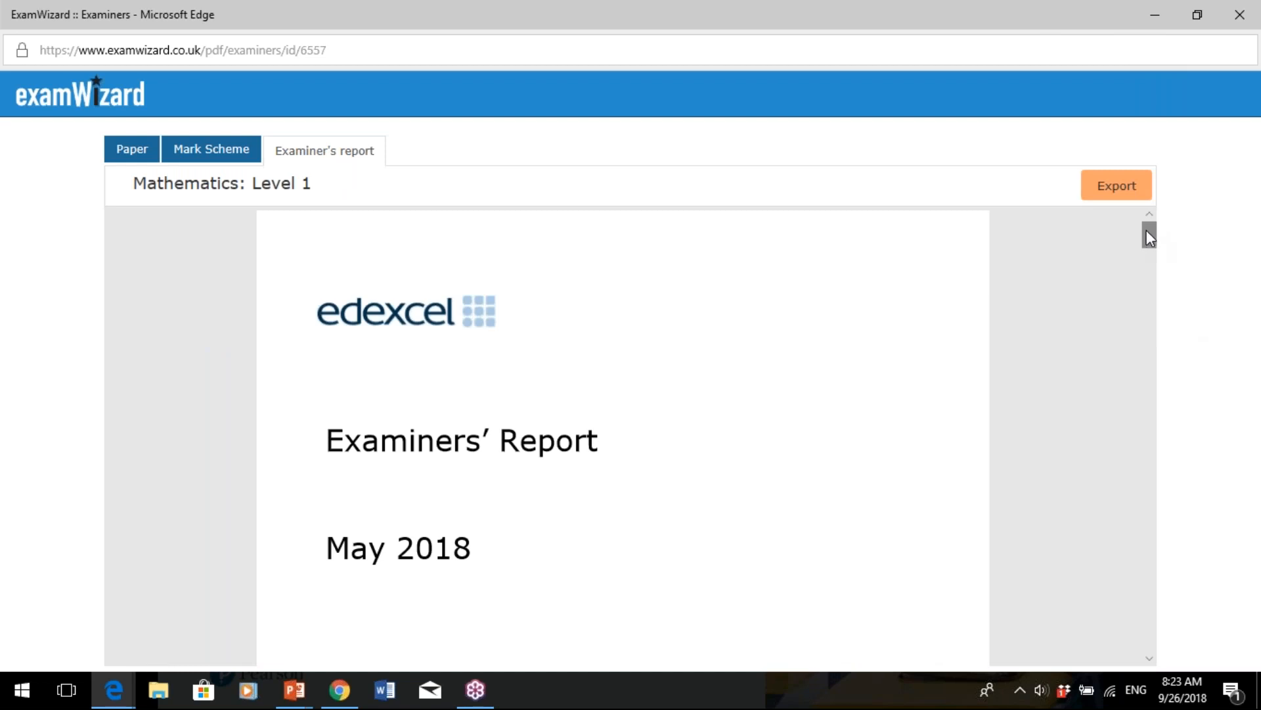
pyautogui.moveTo(1146, 230); pyautogui.dragTo(1179, 414)
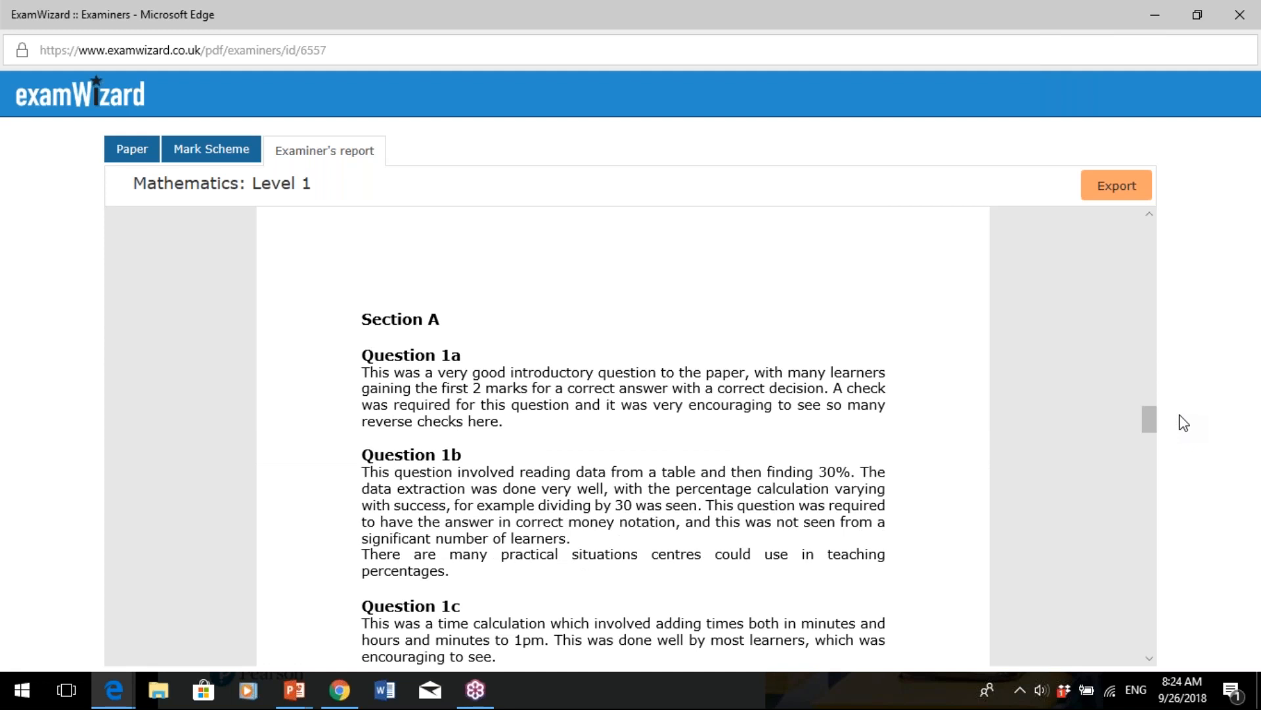
pyautogui.moveTo(1153, 424); pyautogui.dragTo(1165, 230)
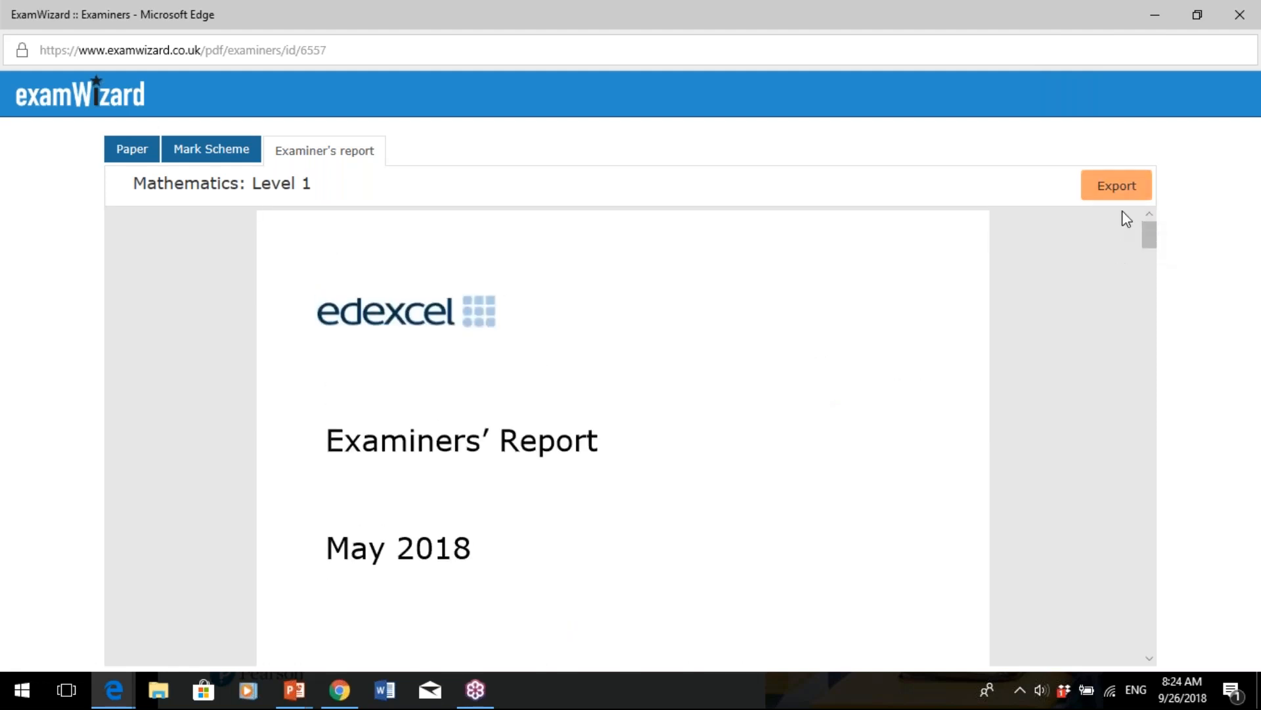
pyautogui.click(1137, 199)
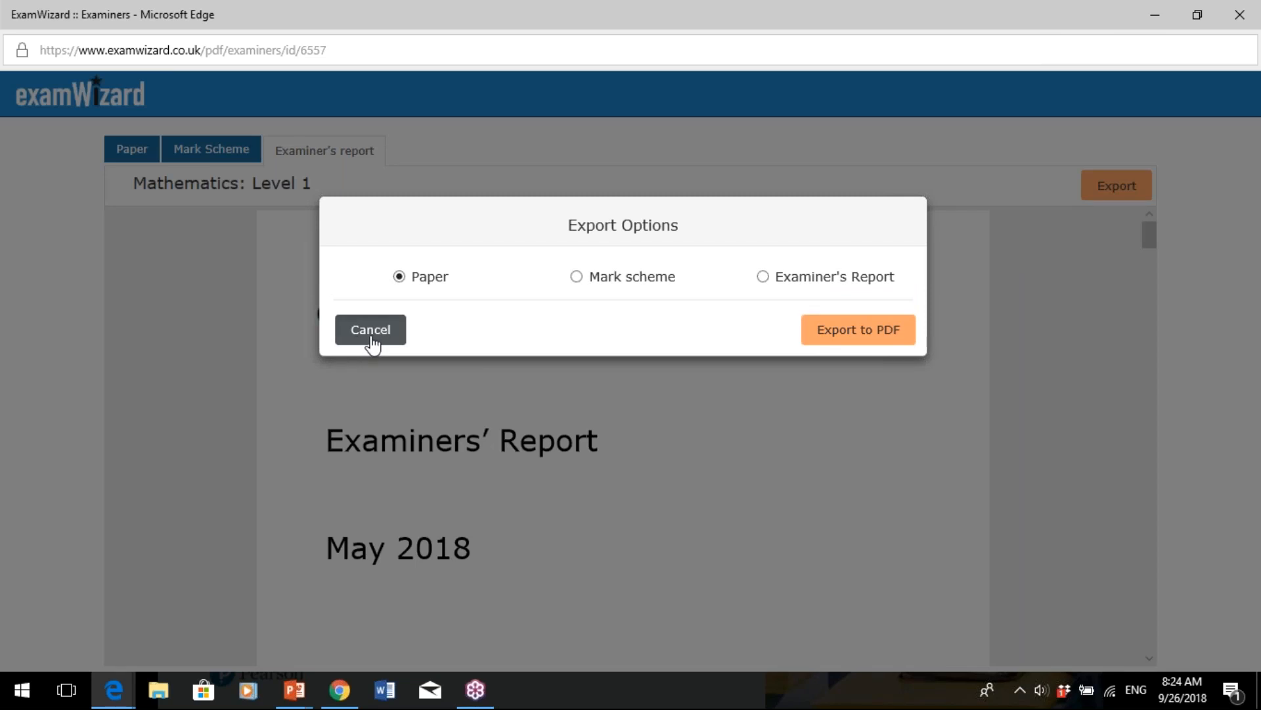
pyautogui.click(372, 335)
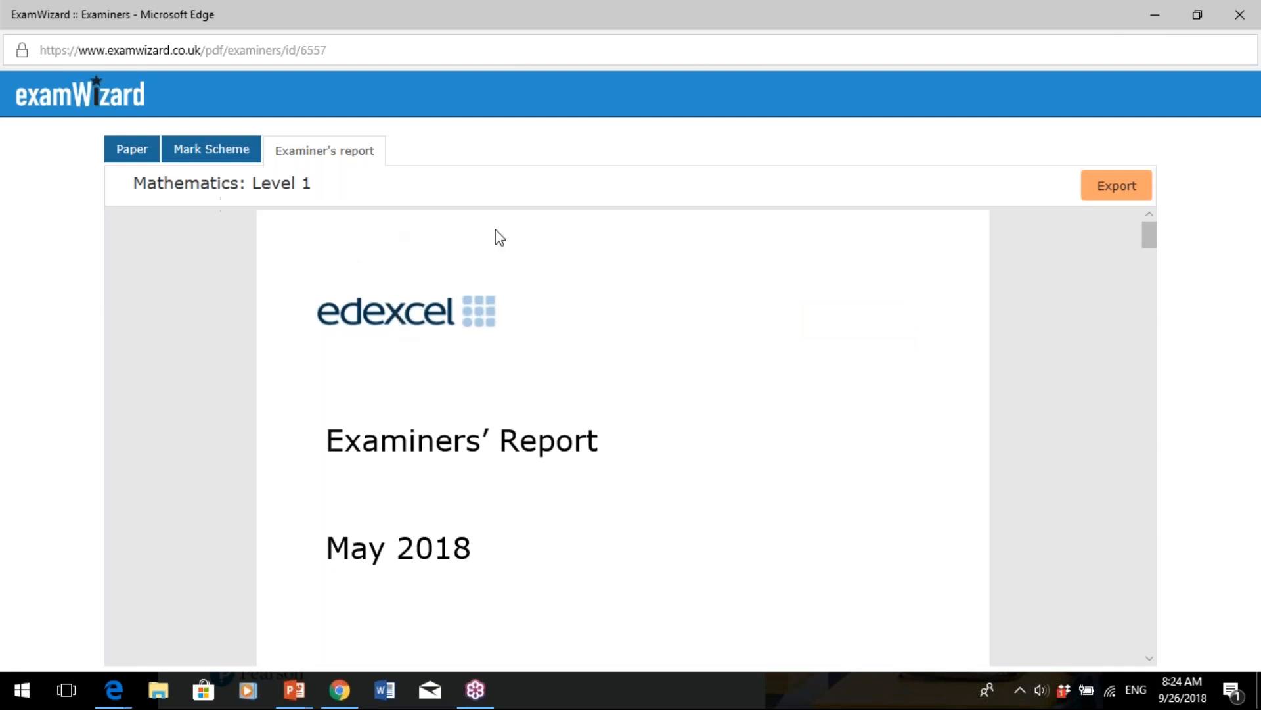
pyautogui.click(1160, 15)
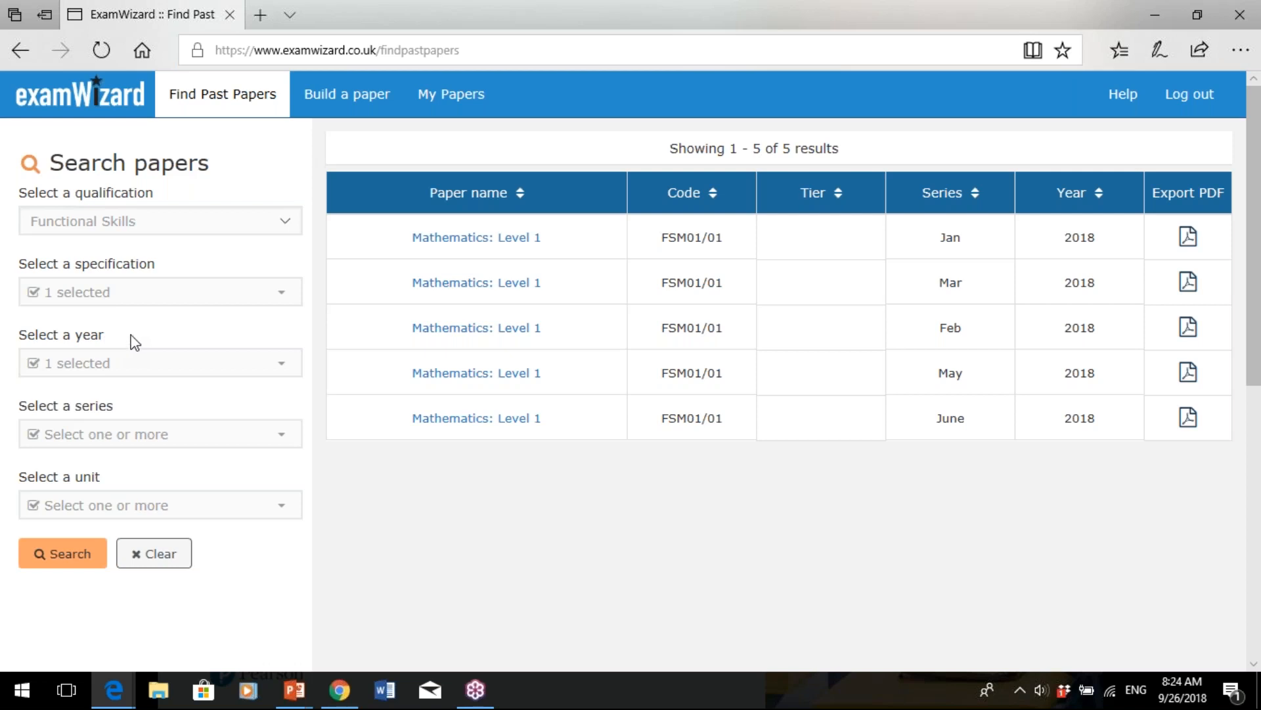
# - Start building a new paper using Functional Skills questions
pyautogui.click(366, 100)
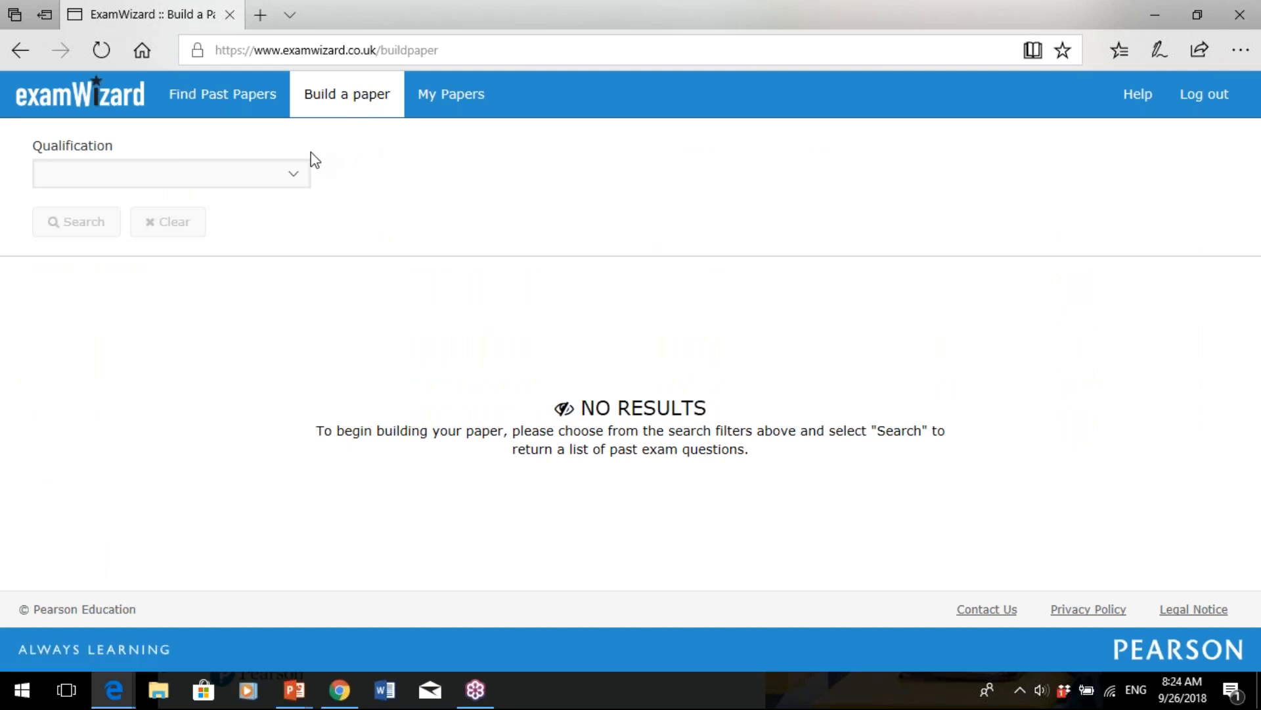
pyautogui.click(298, 173)
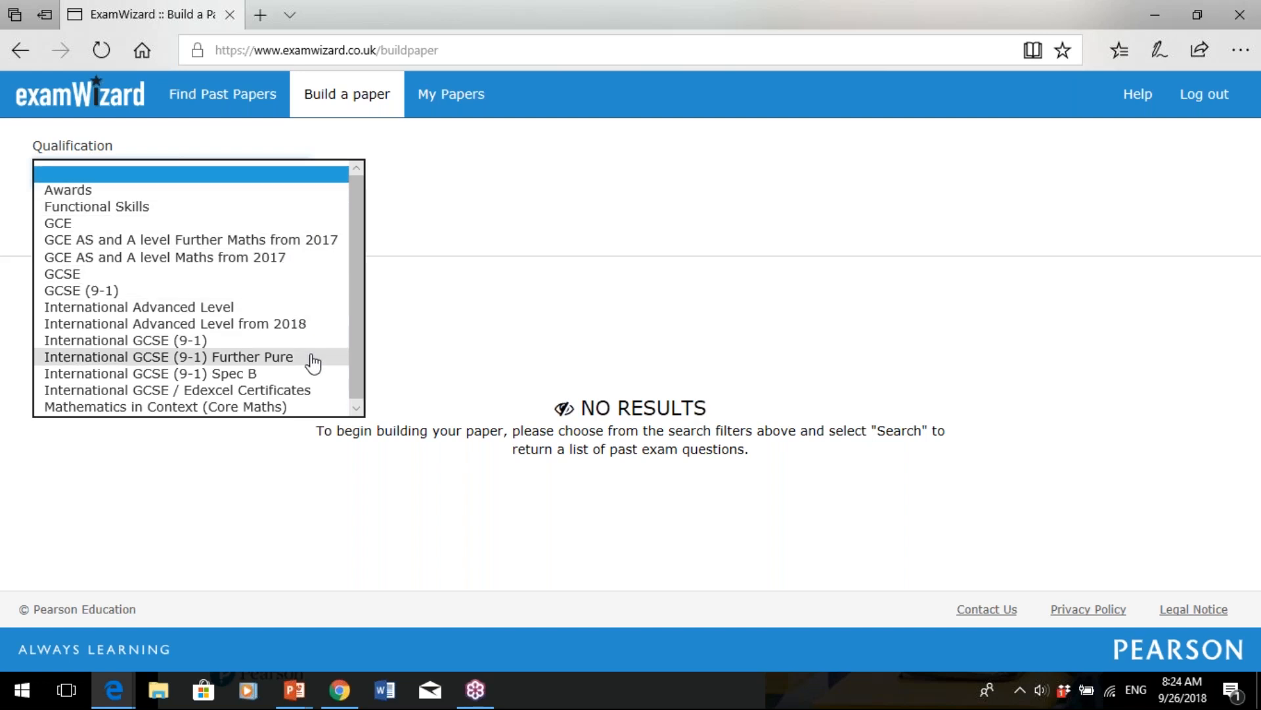
pyautogui.click(314, 212)
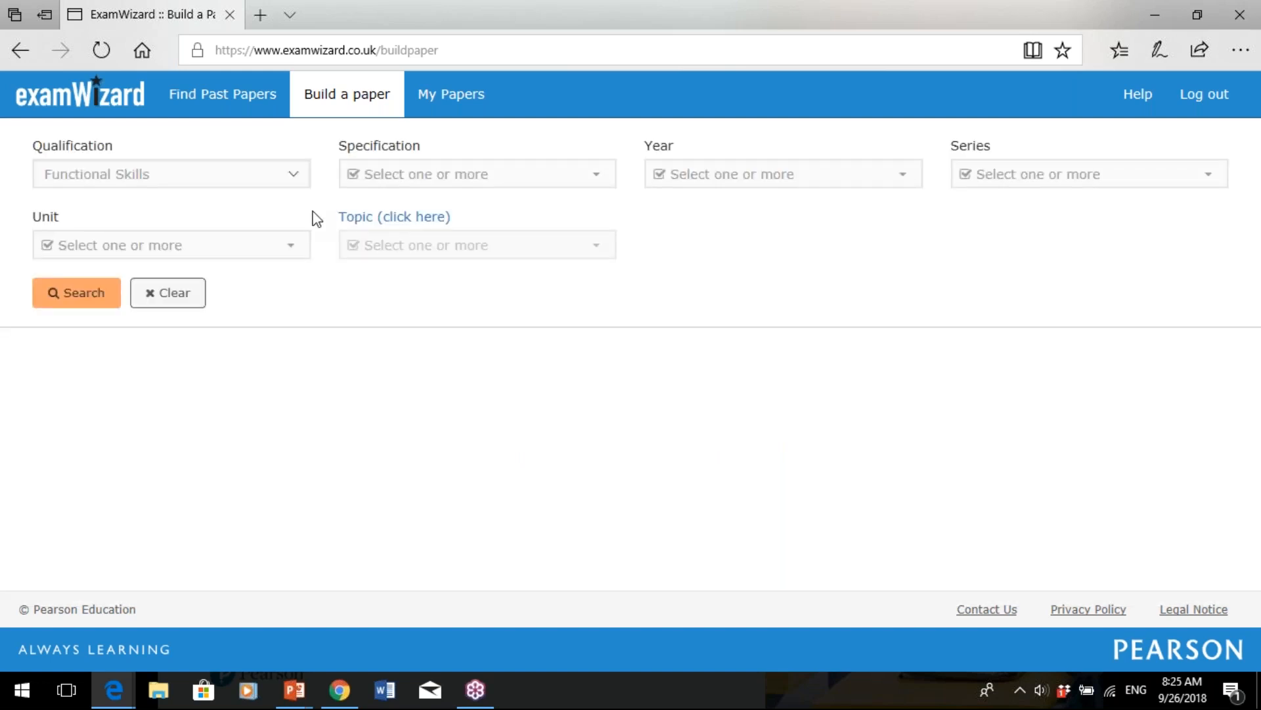
# - Select all specifications, years and series, then bring up the topic picker
pyautogui.click(484, 190)
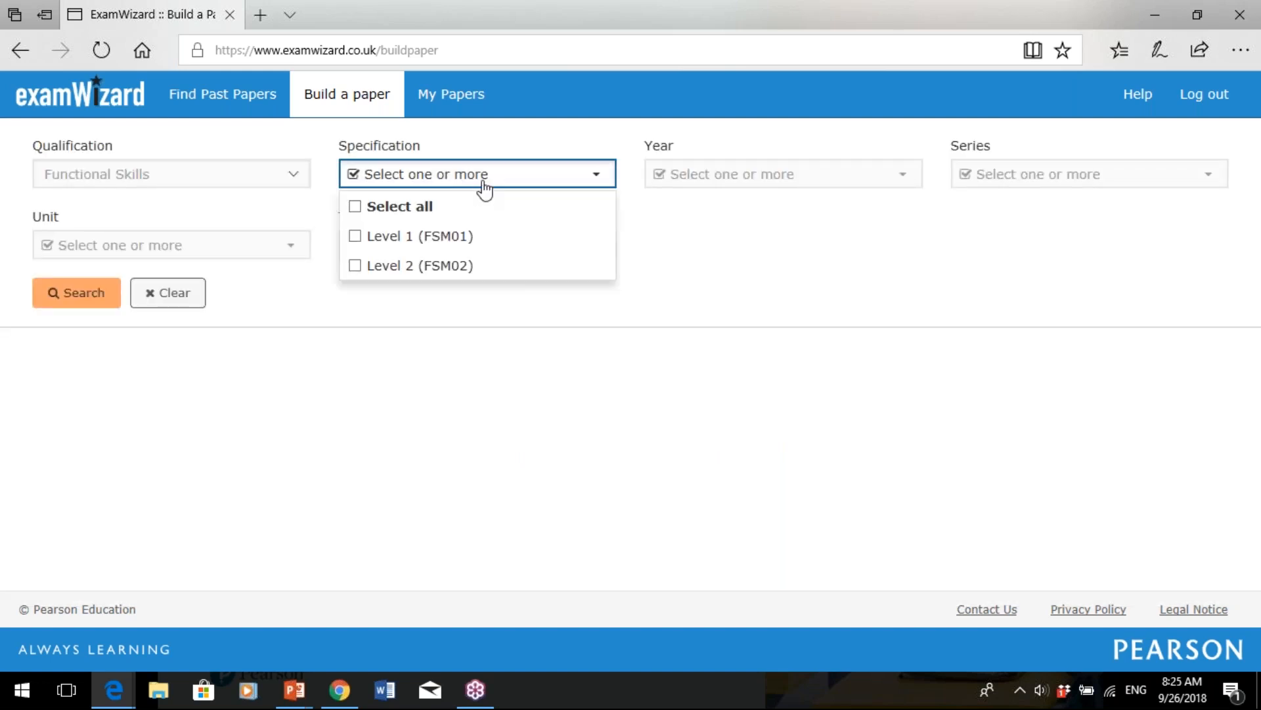
pyautogui.click(414, 208)
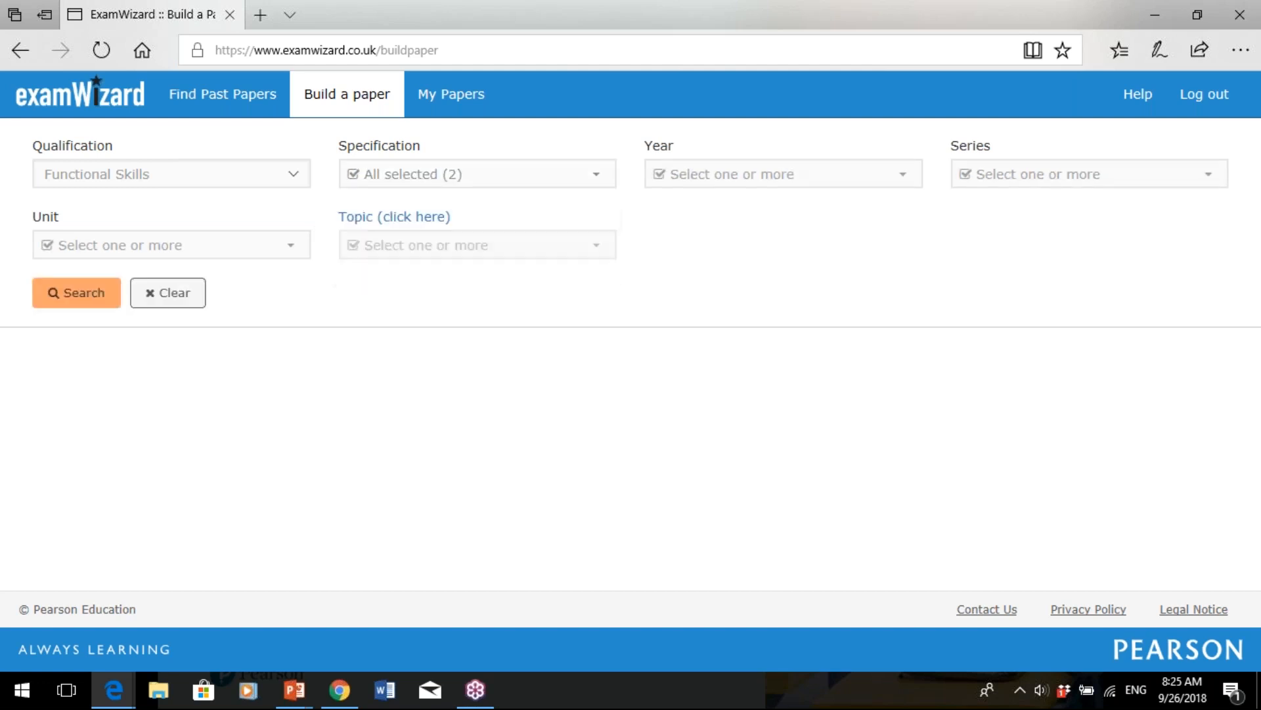
pyautogui.click(720, 187)
pyautogui.click(692, 206)
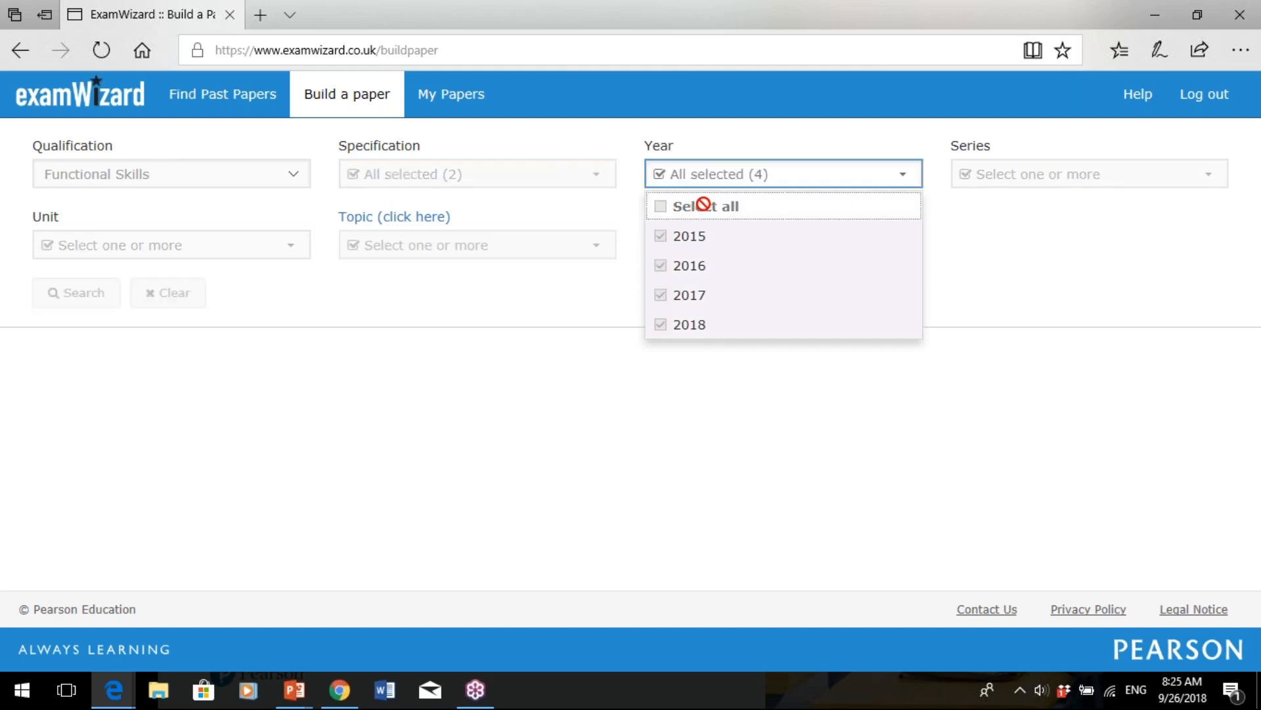
pyautogui.click(1005, 176)
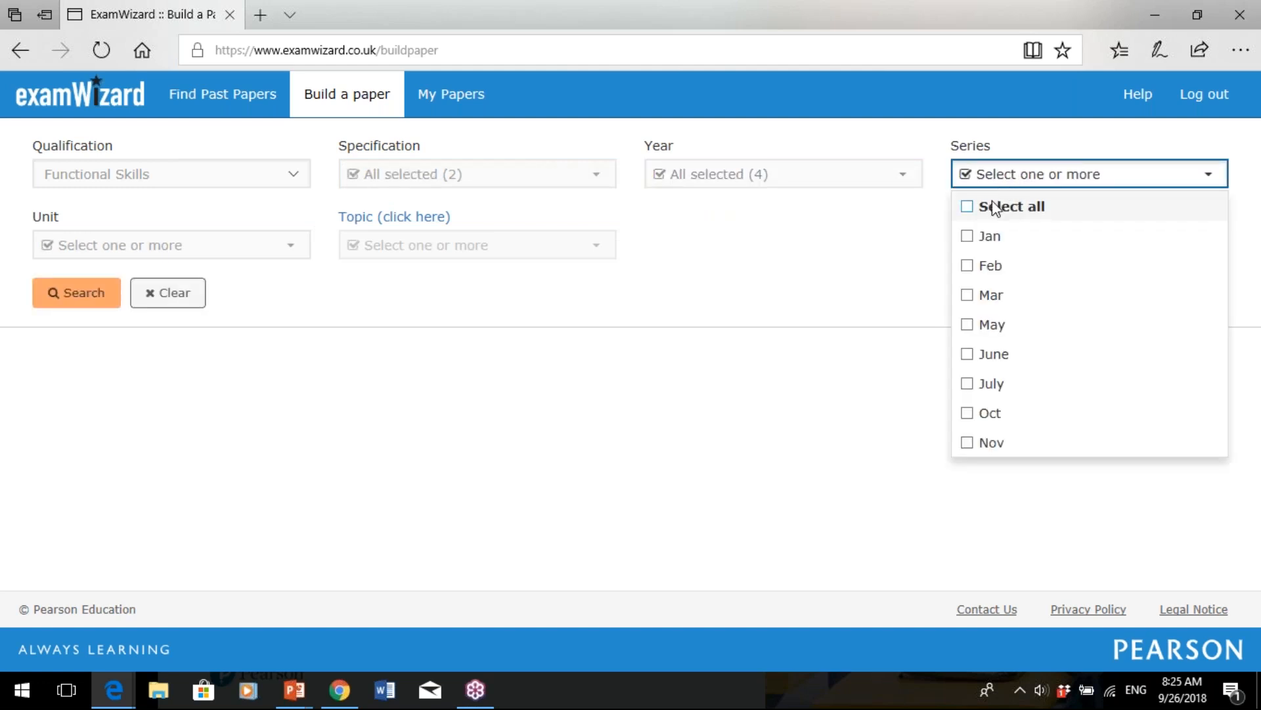
pyautogui.click(995, 207)
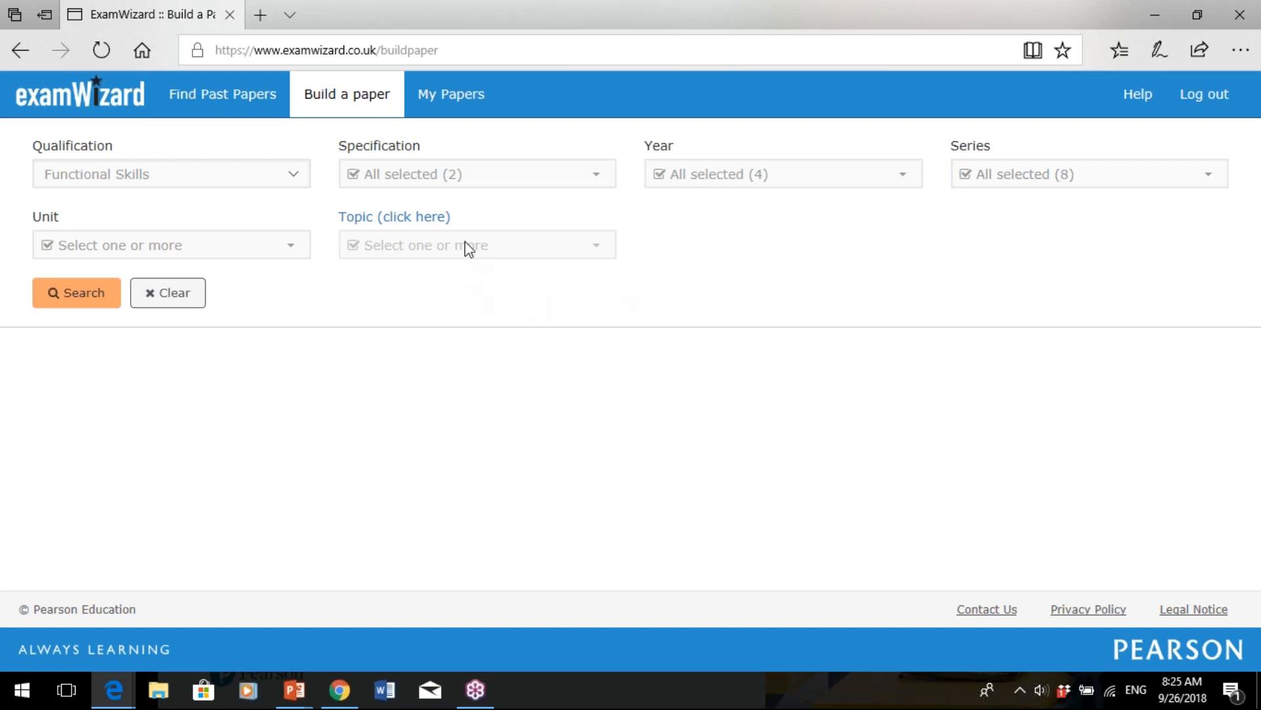
pyautogui.click(427, 223)
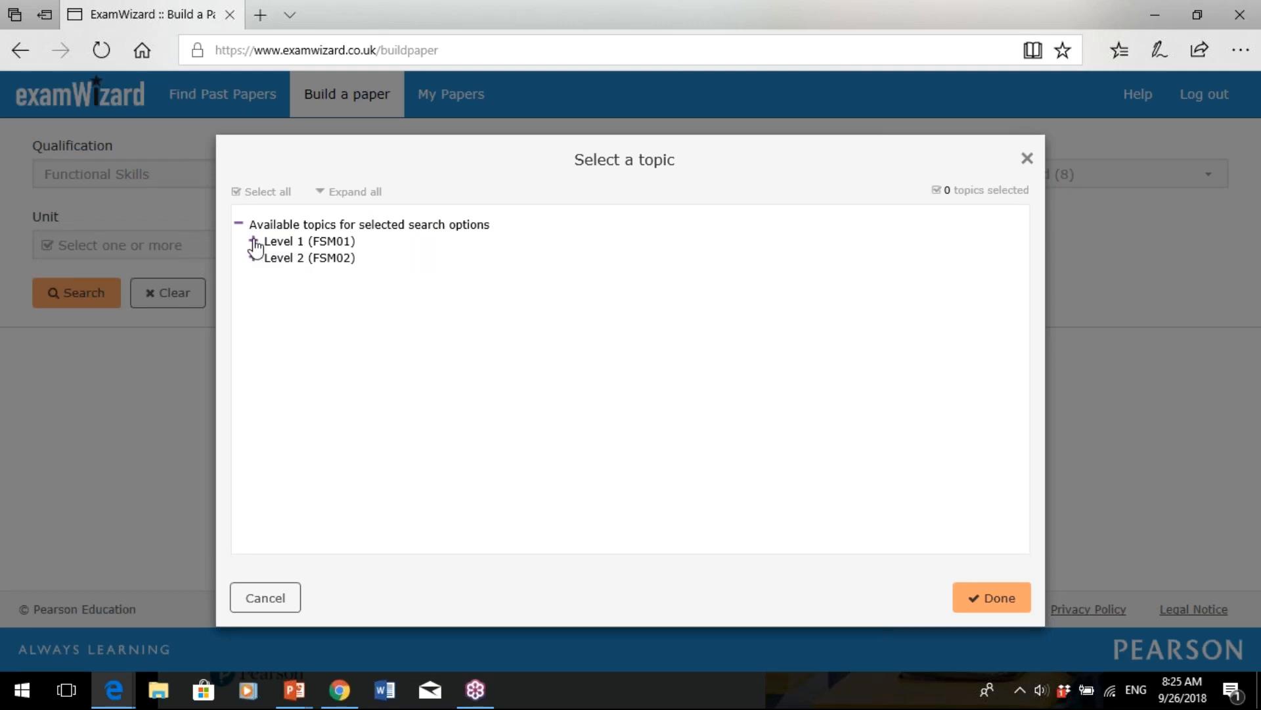
# - Choose only the Level 2 topic 'Find area, perimeter and volume of common shapes' and search
pyautogui.click(253, 242)
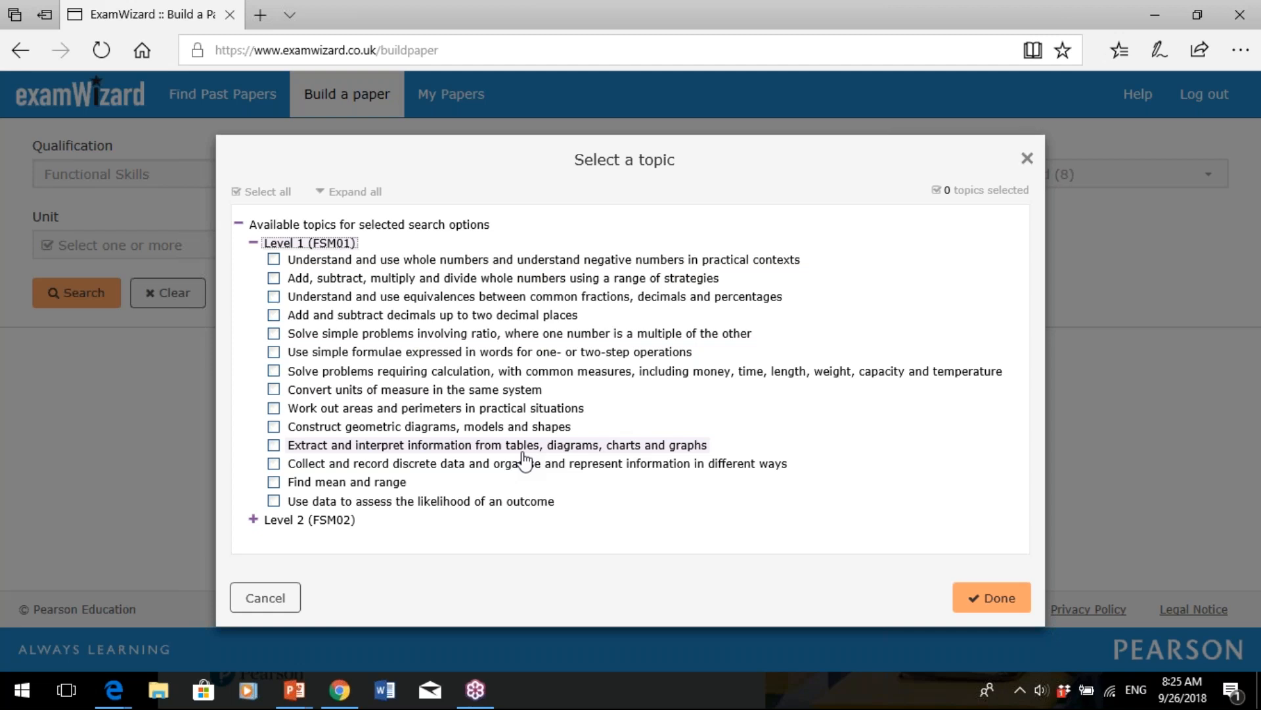
pyautogui.click(254, 520)
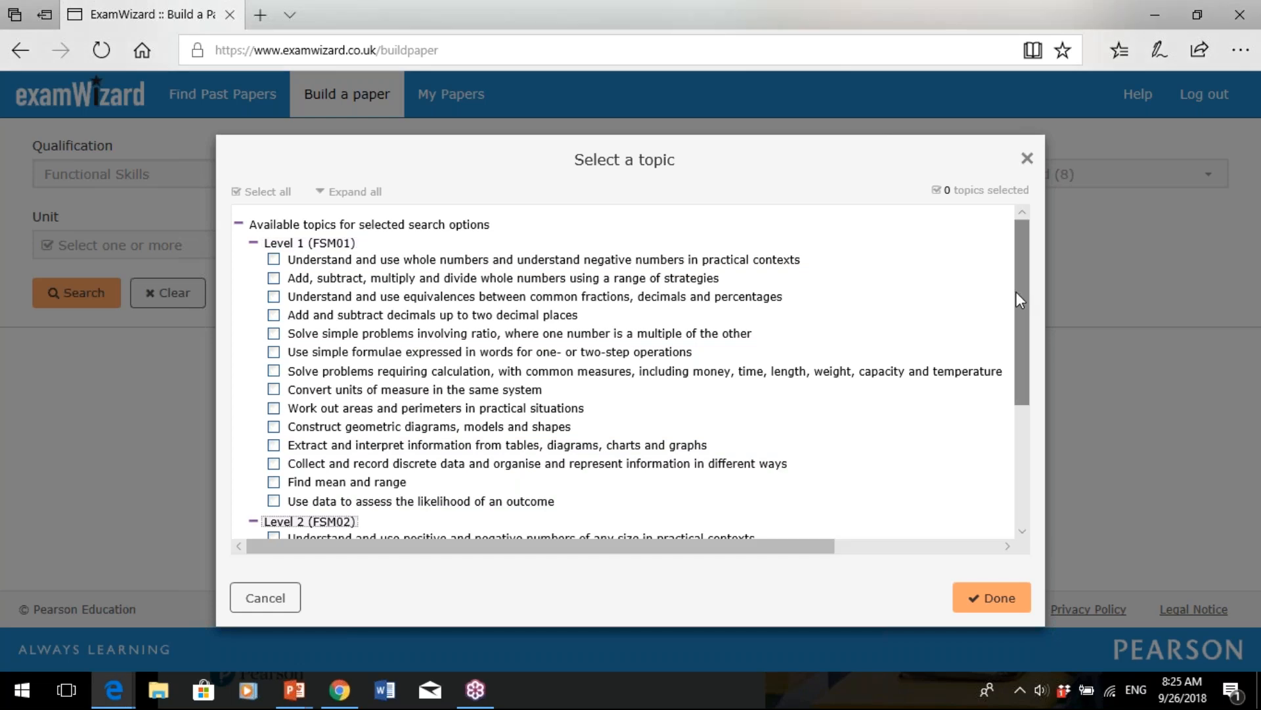
pyautogui.moveTo(1016, 293); pyautogui.dragTo(1024, 405)
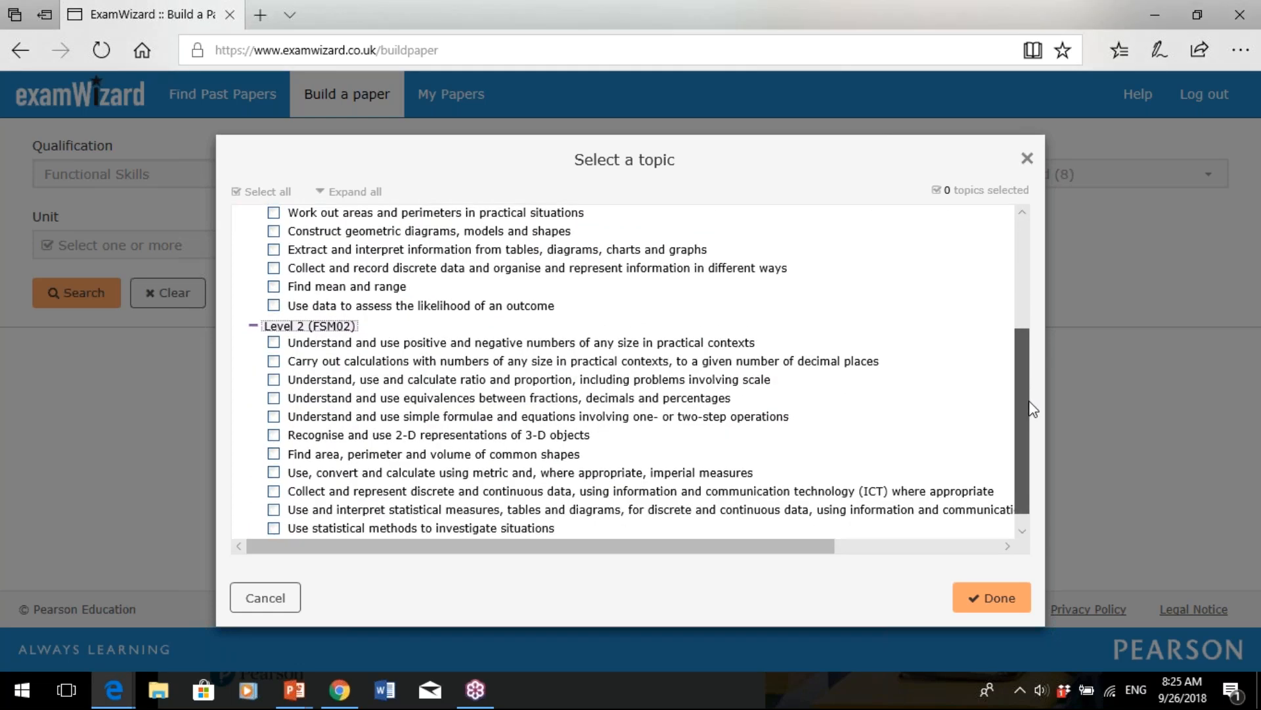
pyautogui.click(275, 455)
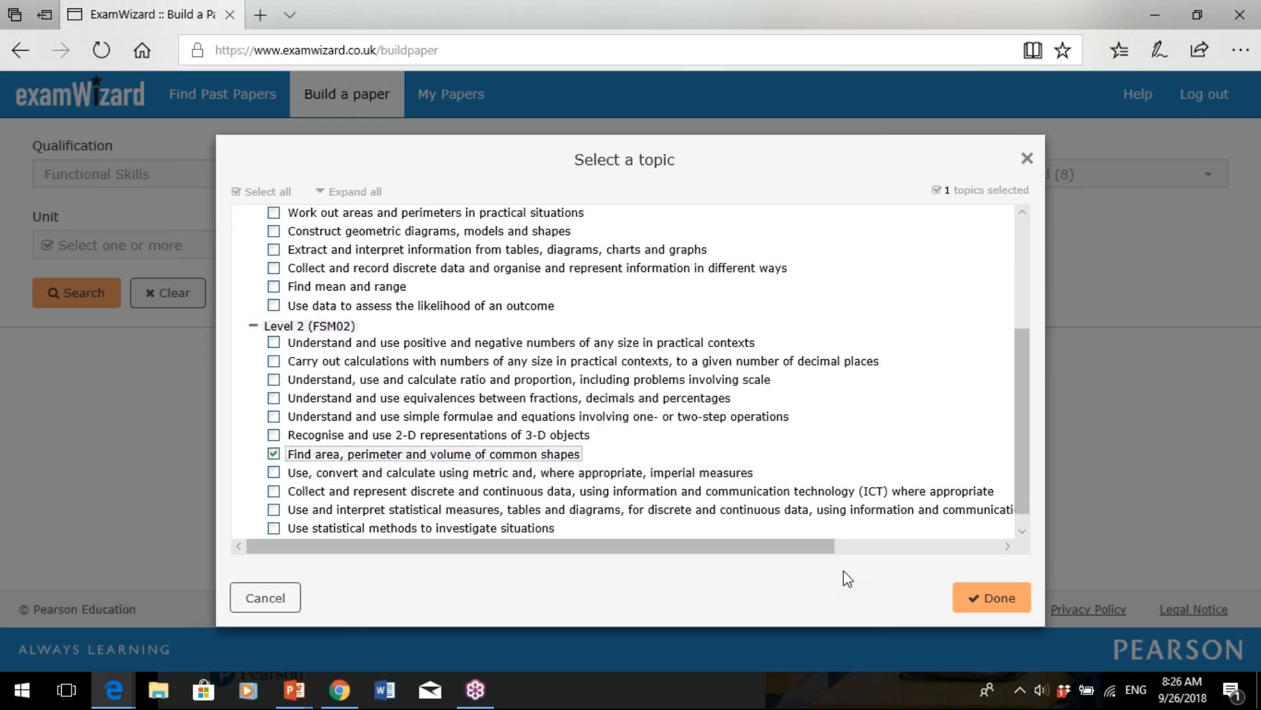
pyautogui.click(968, 609)
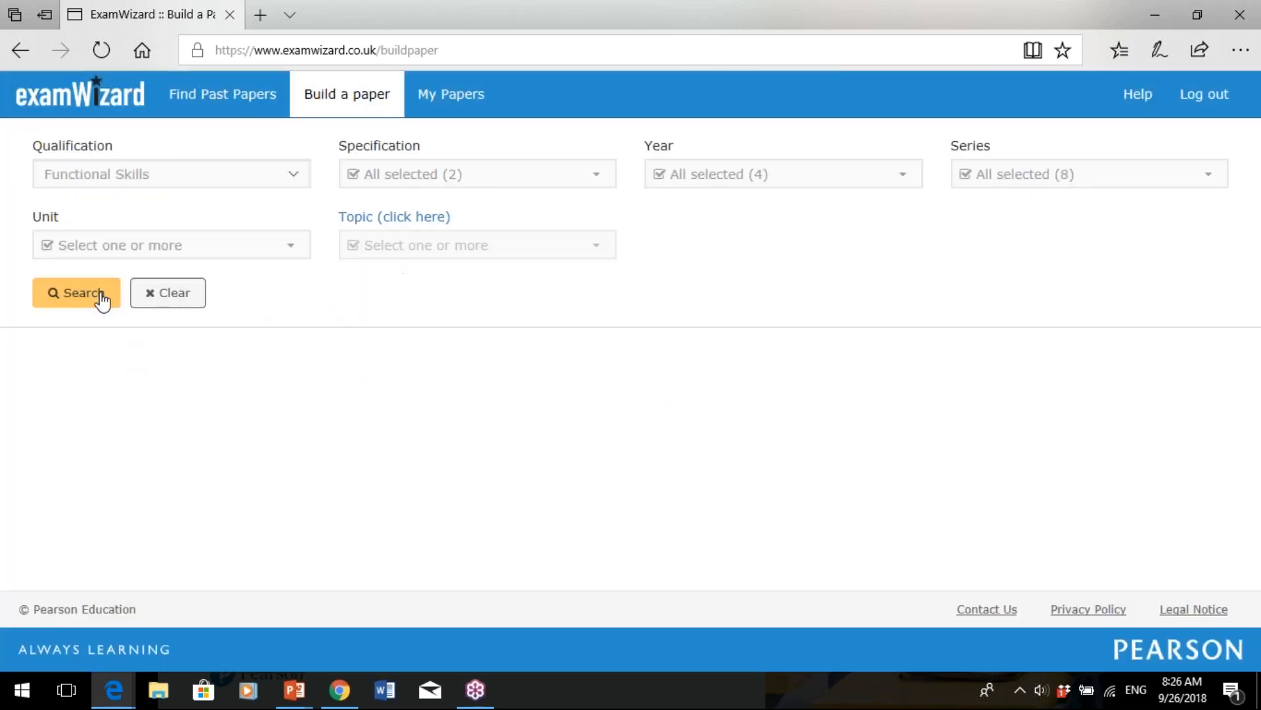
pyautogui.click(99, 297)
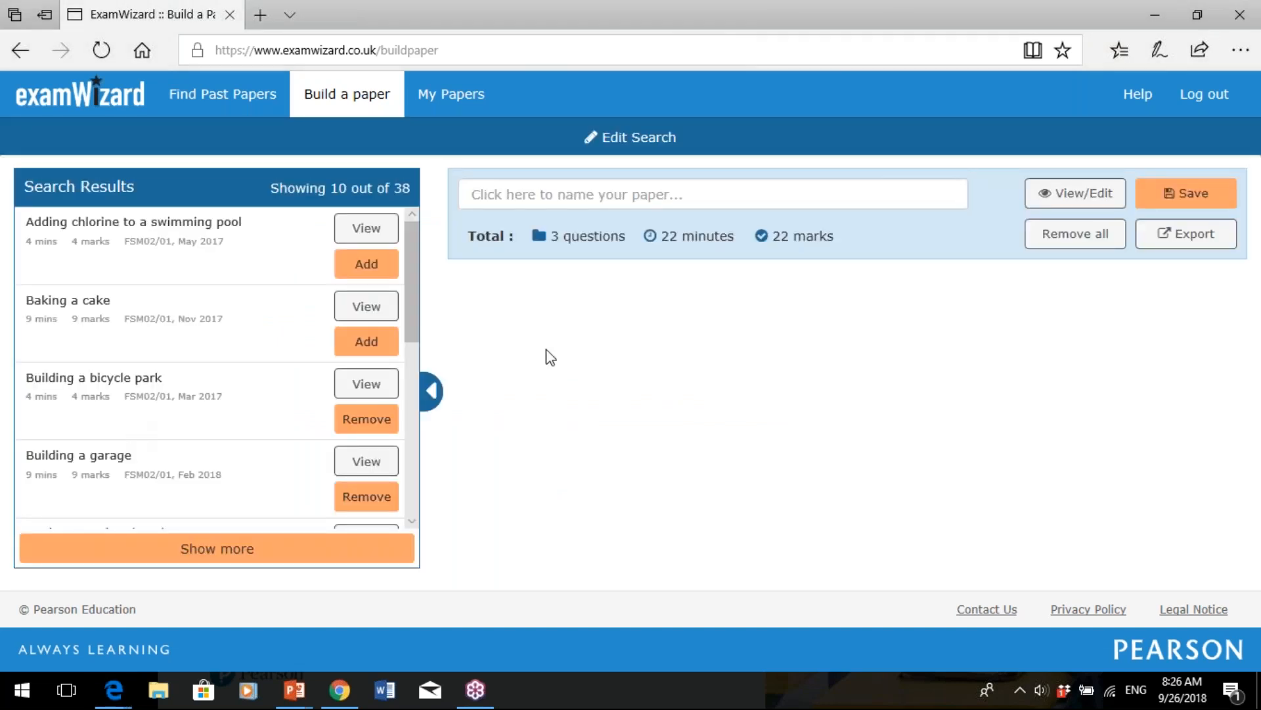
# - Remove all questions from the paper and preview the 'Building a bicycle park' question
pyautogui.click(1072, 237)
pyautogui.click(855, 249)
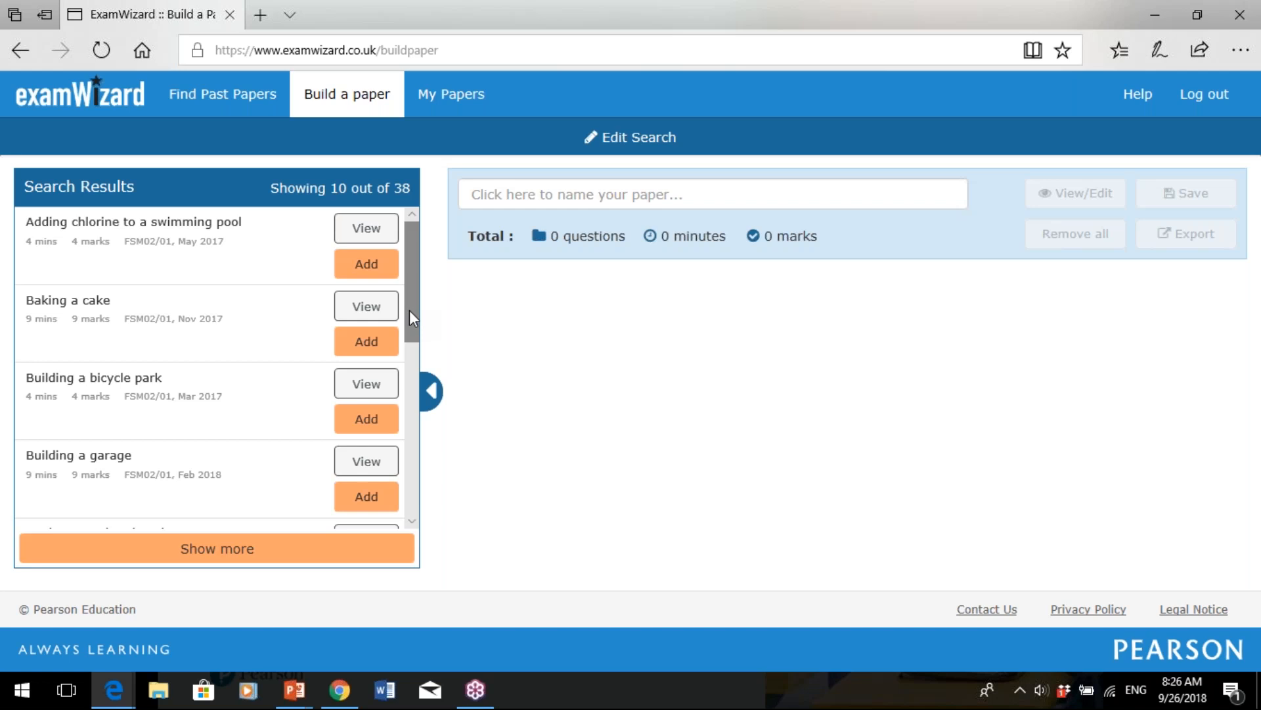
pyautogui.scroll(-1, 410, 313)
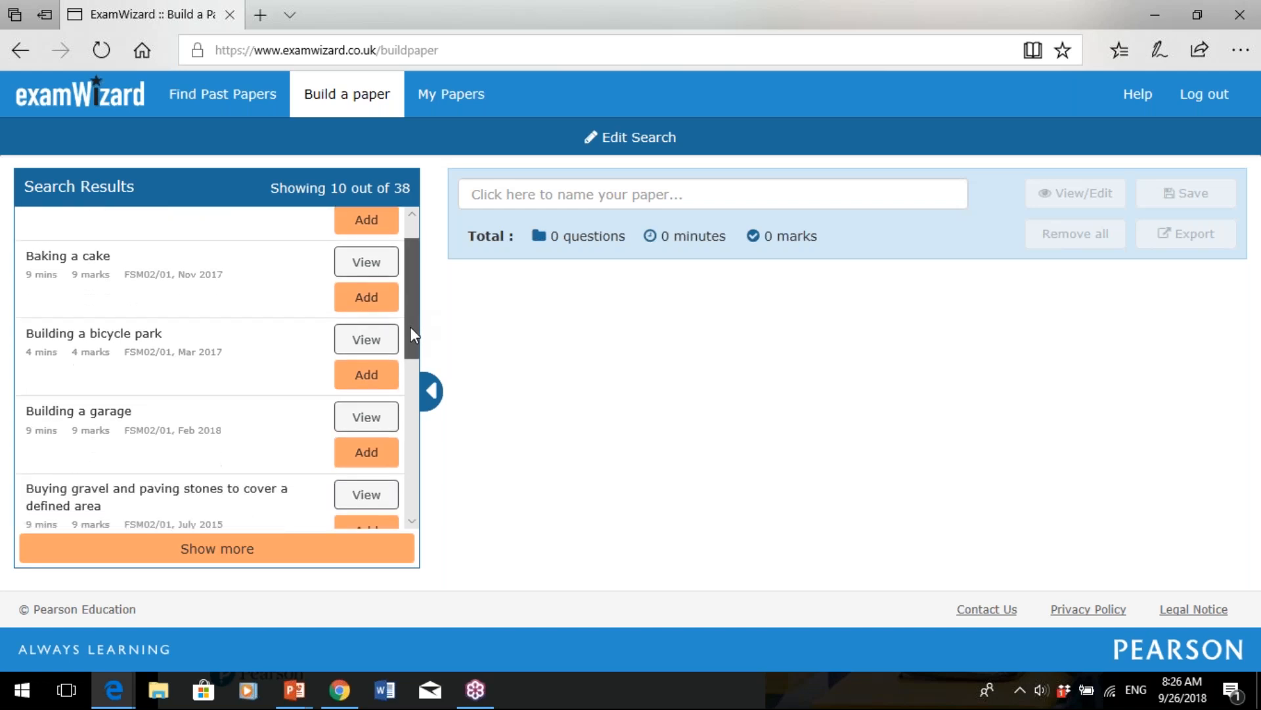
pyautogui.click(373, 351)
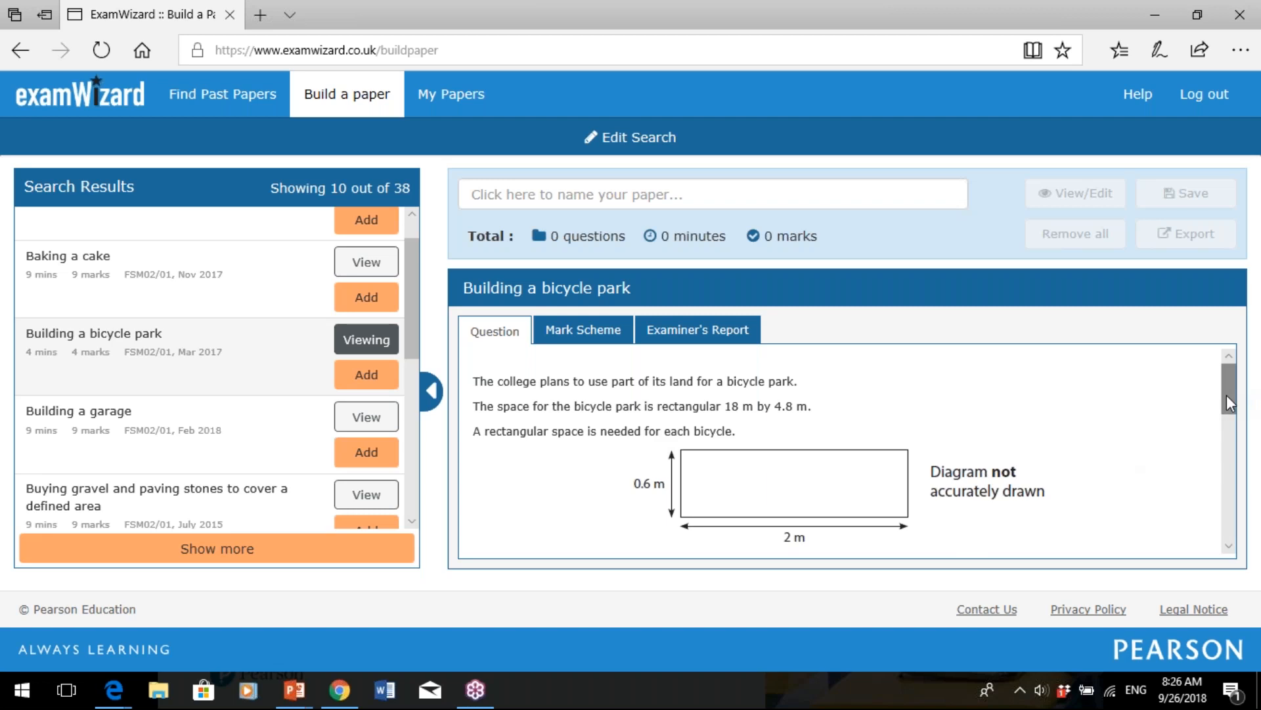
# - View the Mark Scheme and then the Examiner's Report for 'Building a bicycle park'
pyautogui.moveTo(1225, 396)
pyautogui.mouseDown()
pyautogui.moveTo(1236, 445)
pyautogui.moveTo(1242, 395)
pyautogui.mouseUp()
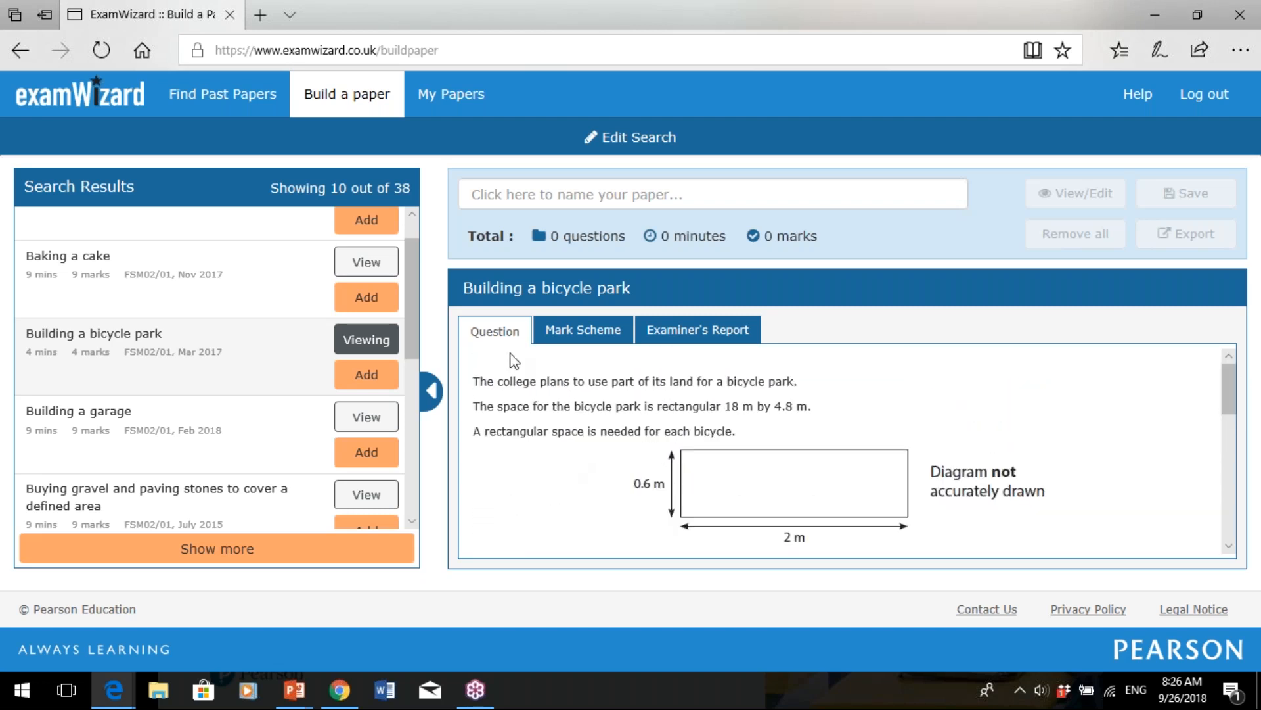
pyautogui.click(597, 335)
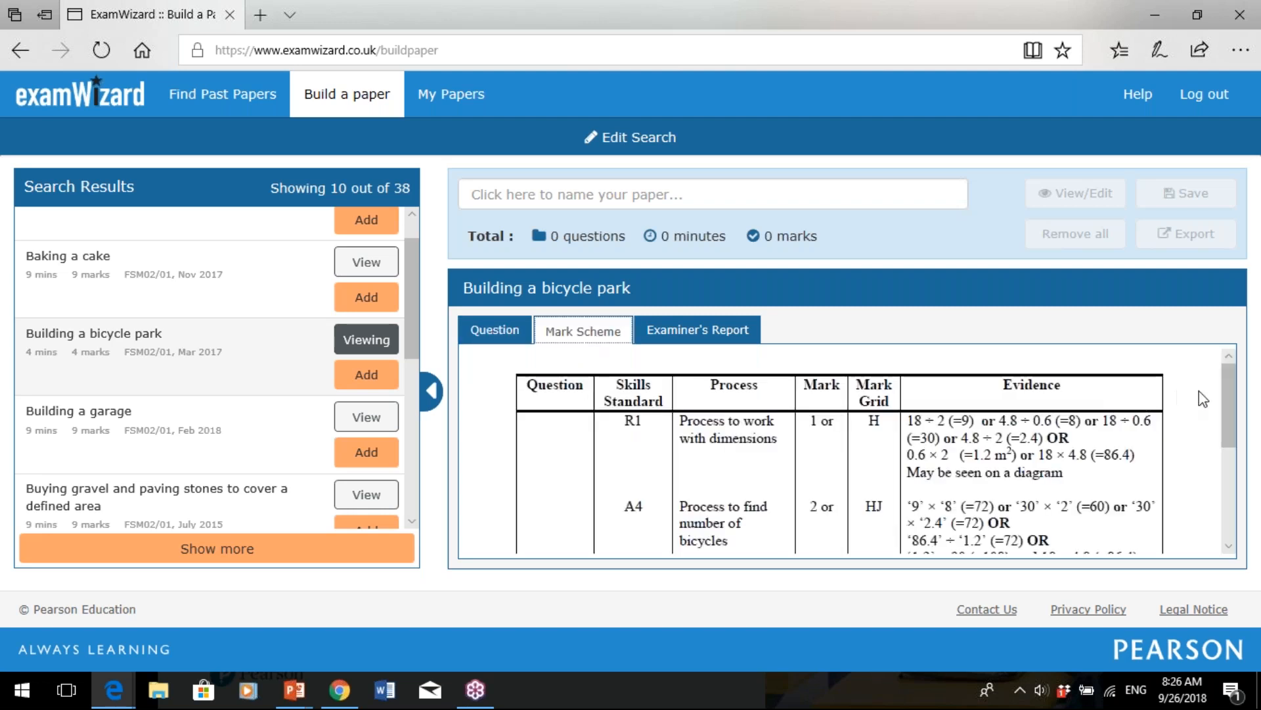
pyautogui.moveTo(1228, 393)
pyautogui.mouseDown()
pyautogui.moveTo(1232, 500)
pyautogui.moveTo(1246, 411)
pyautogui.mouseUp()
pyautogui.click(706, 331)
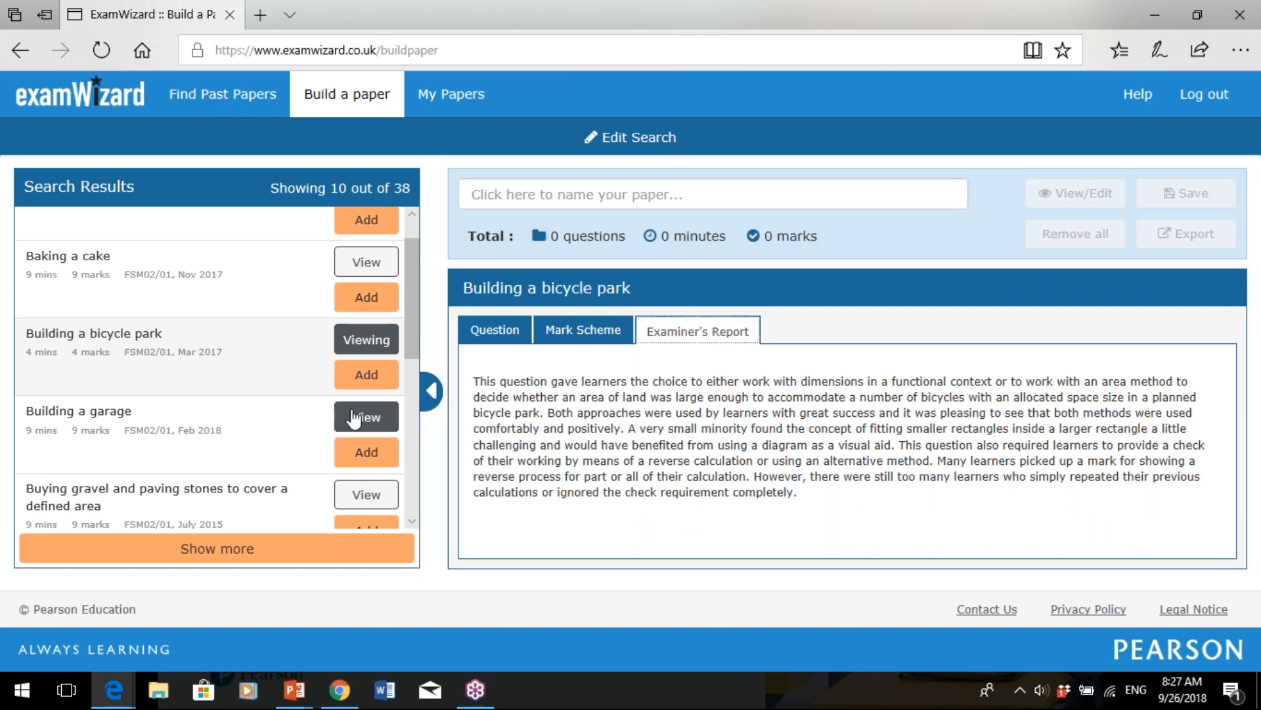
# - Add Building a bicycle park, Building a garage and Calculating a floor area, then open View/Edit
pyautogui.click(368, 378)
pyautogui.click(375, 460)
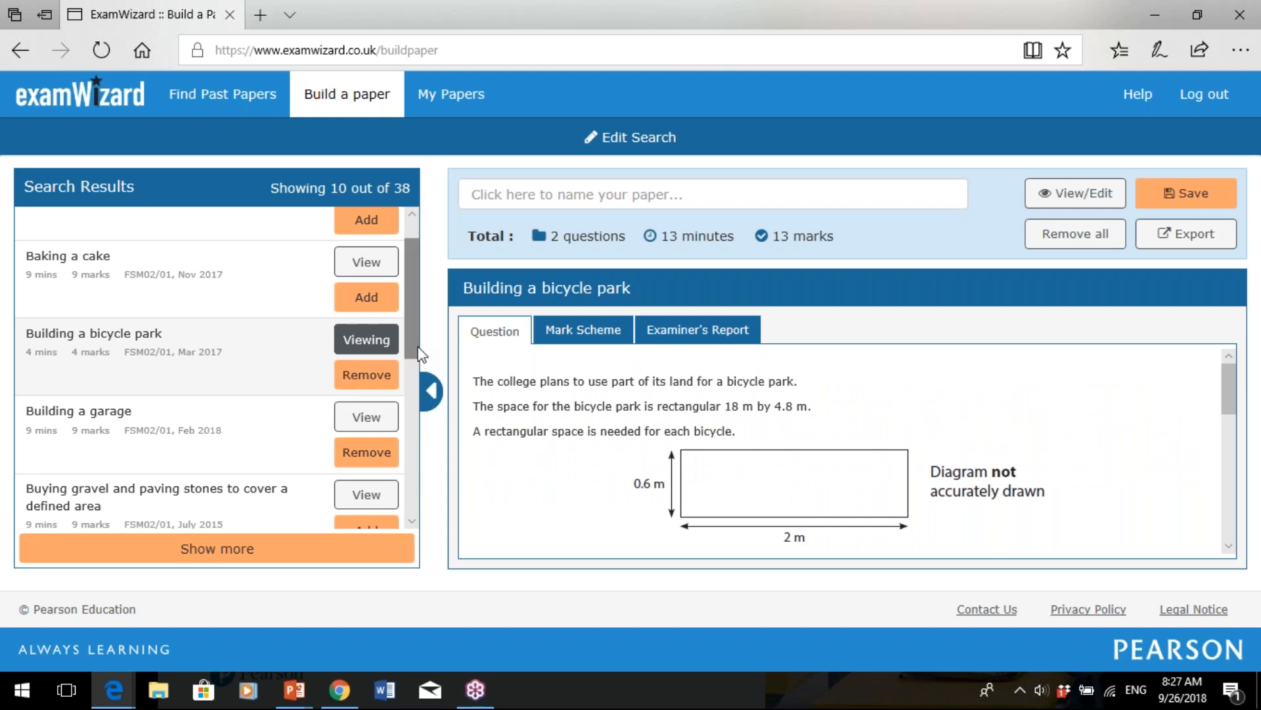
pyautogui.scroll(-5, 420, 354)
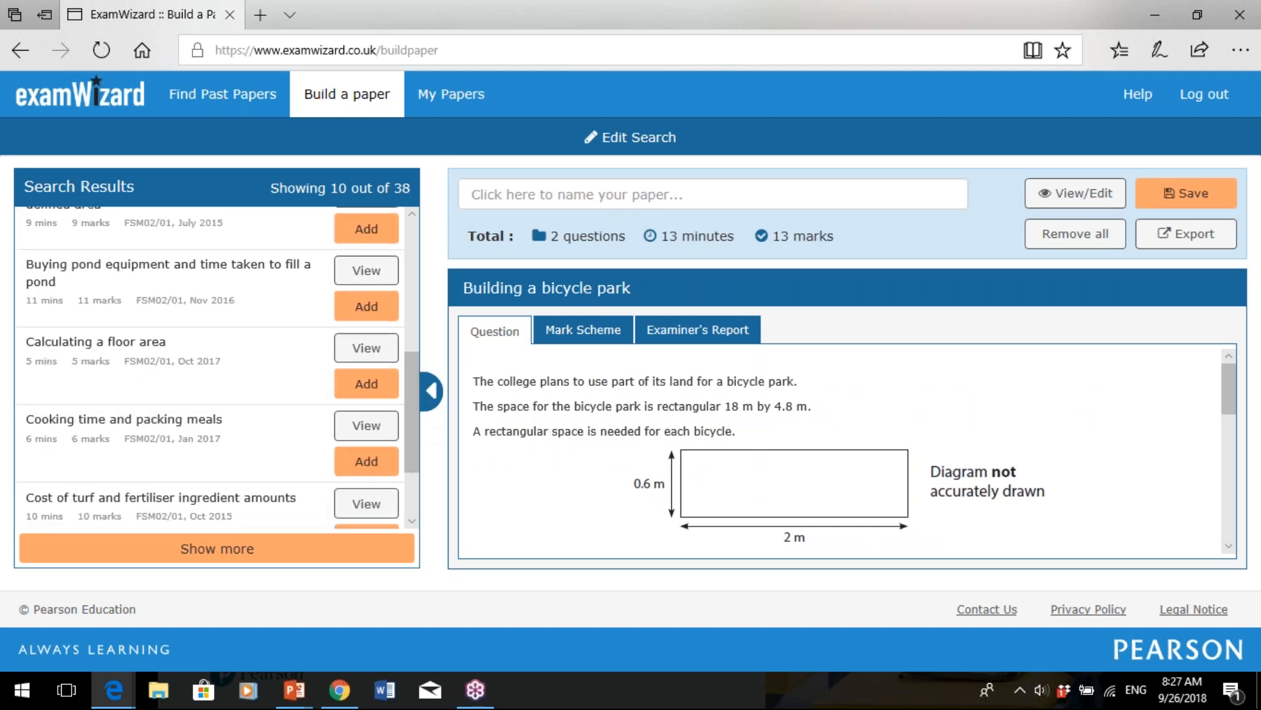
pyautogui.click(372, 389)
pyautogui.click(1084, 194)
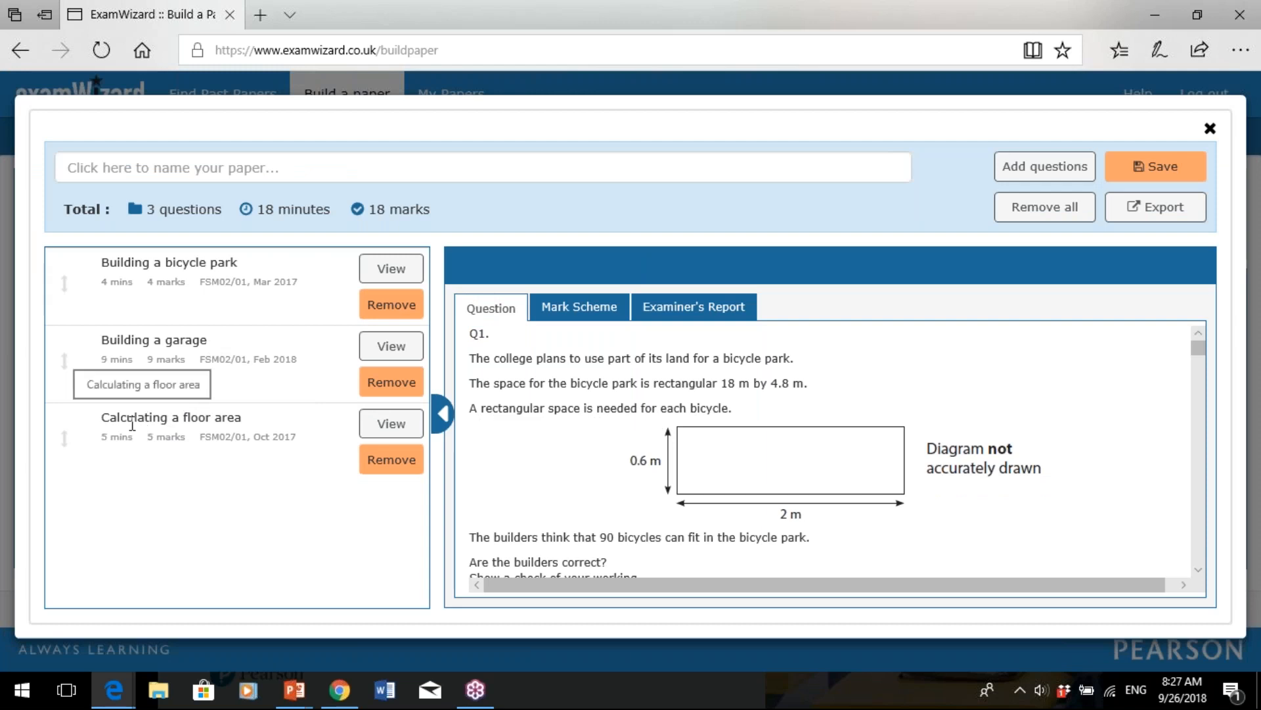
# - Move 'Calculating a floor area' above 'Building a garage' on the paper
pyautogui.moveTo(84, 429); pyautogui.dragTo(87, 341)
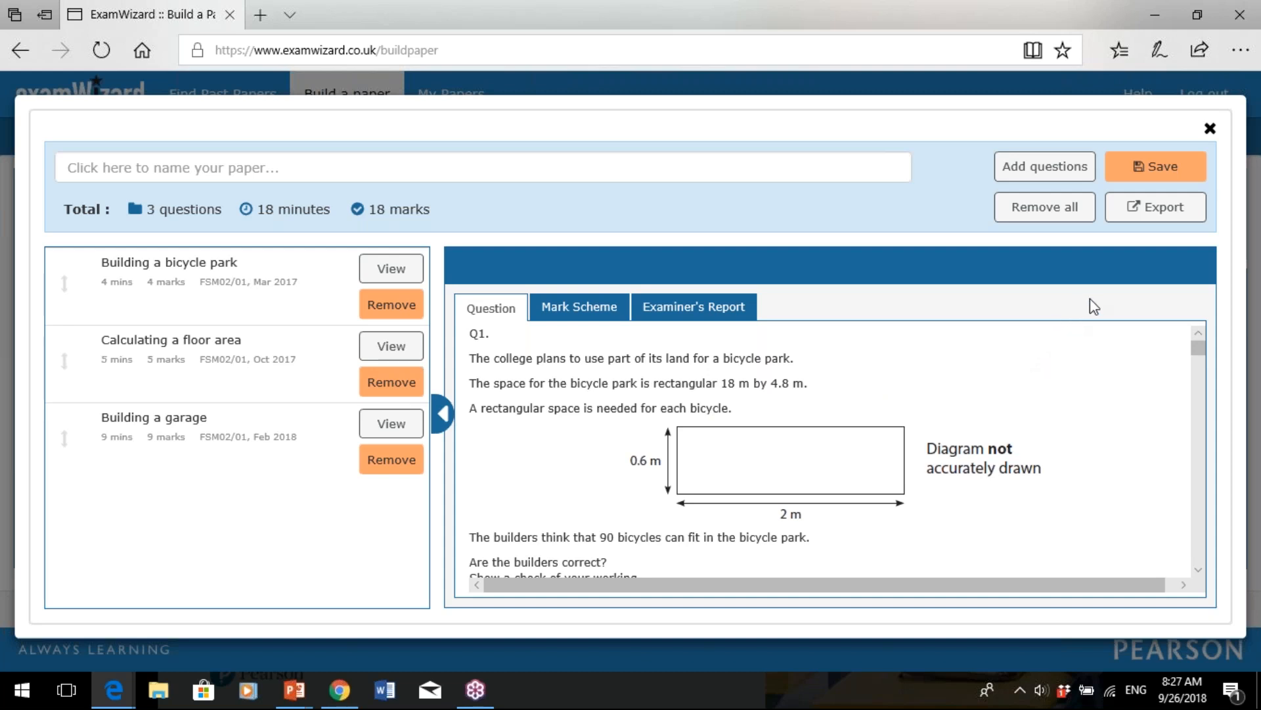
# - Export the paper as questions only to Word as draft.doc, abandoning the stalled PDF export
pyautogui.click(1181, 217)
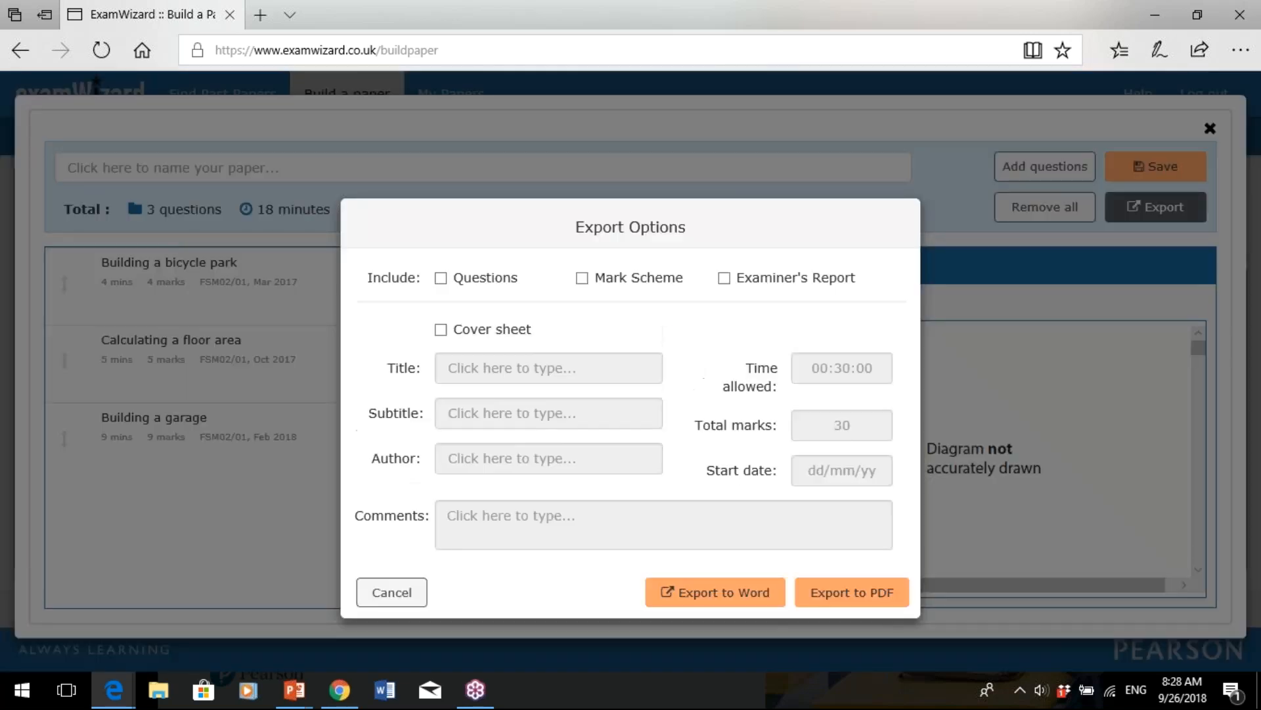
pyautogui.click(441, 279)
pyautogui.click(582, 283)
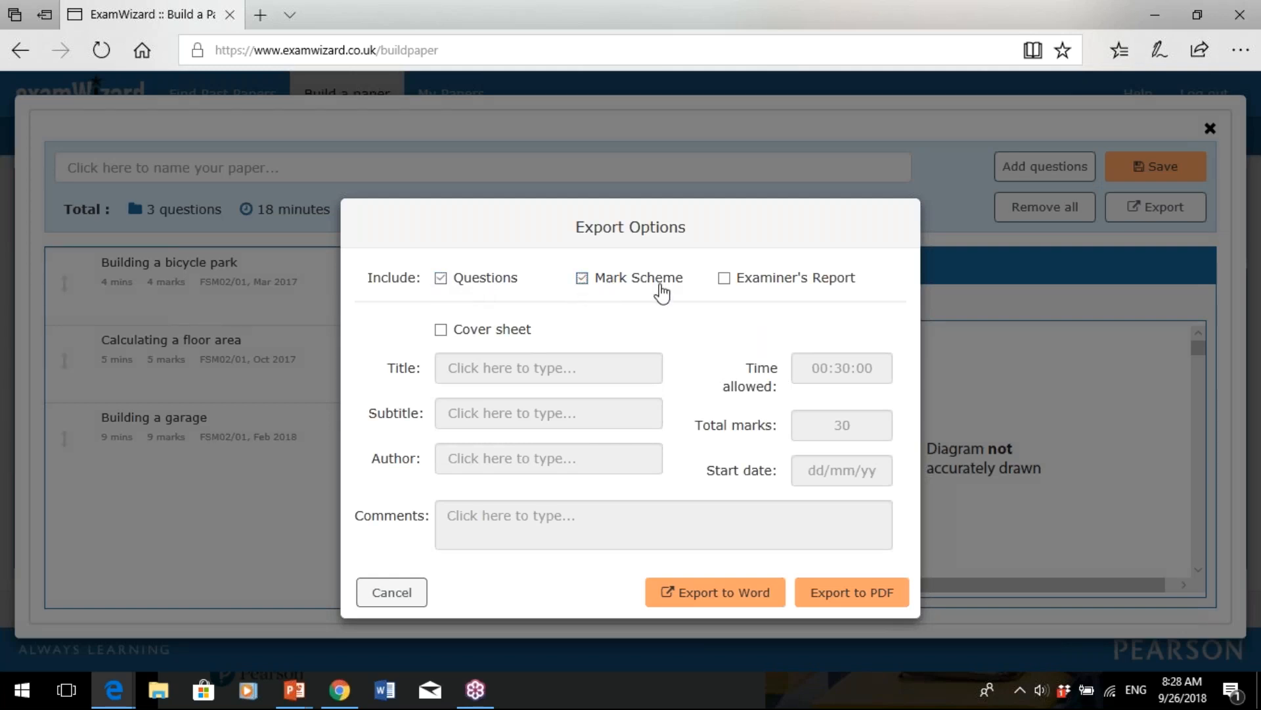
pyautogui.click(582, 279)
pyautogui.click(836, 600)
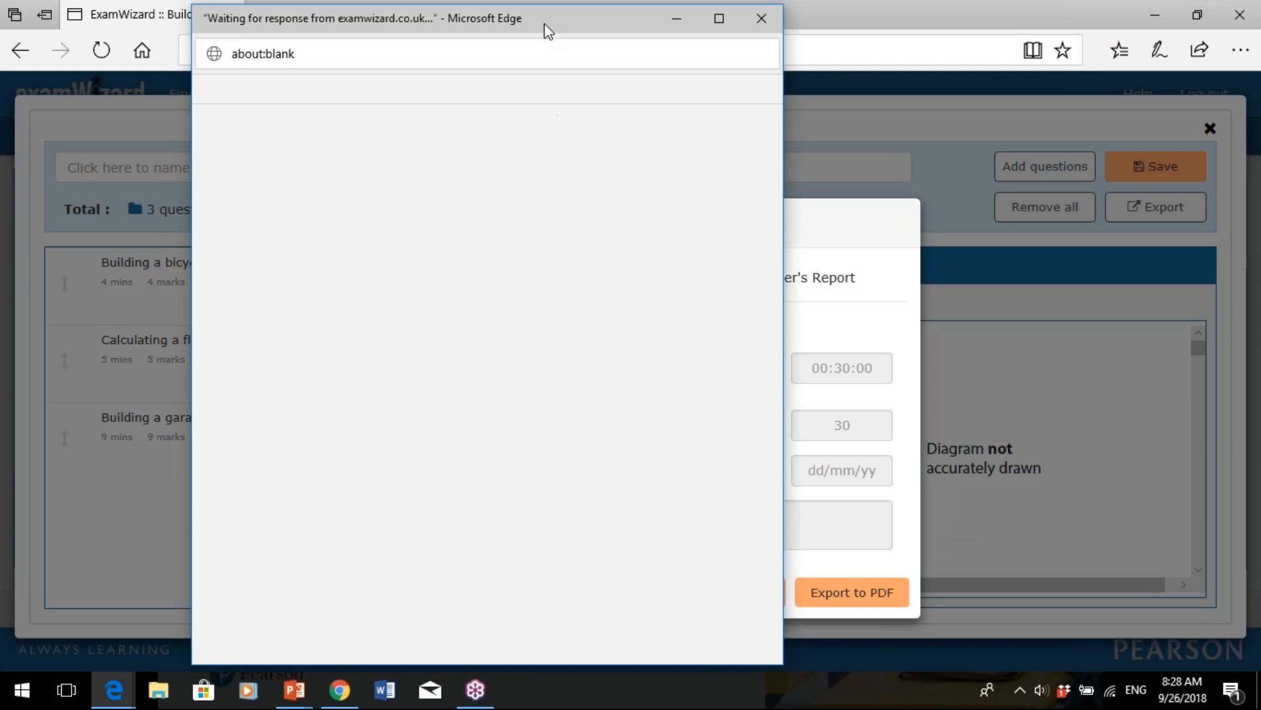
pyautogui.moveTo(548, 19); pyautogui.dragTo(483, 26)
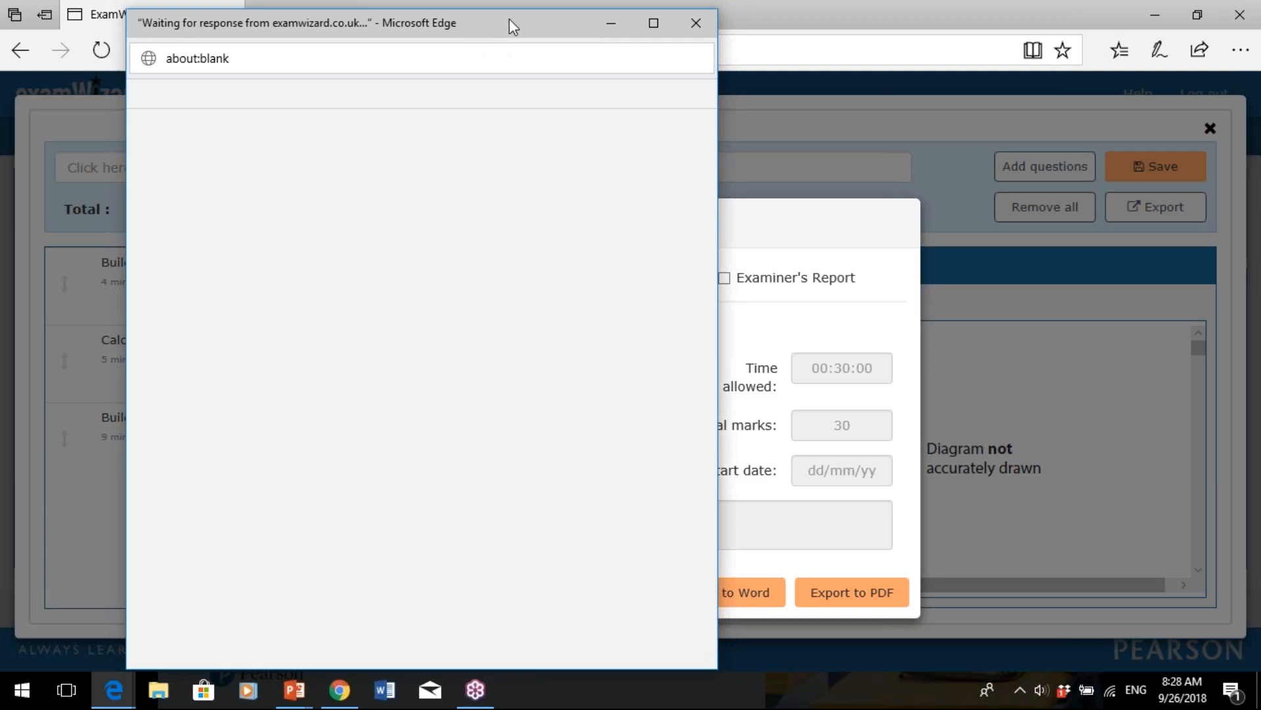
pyautogui.click(696, 20)
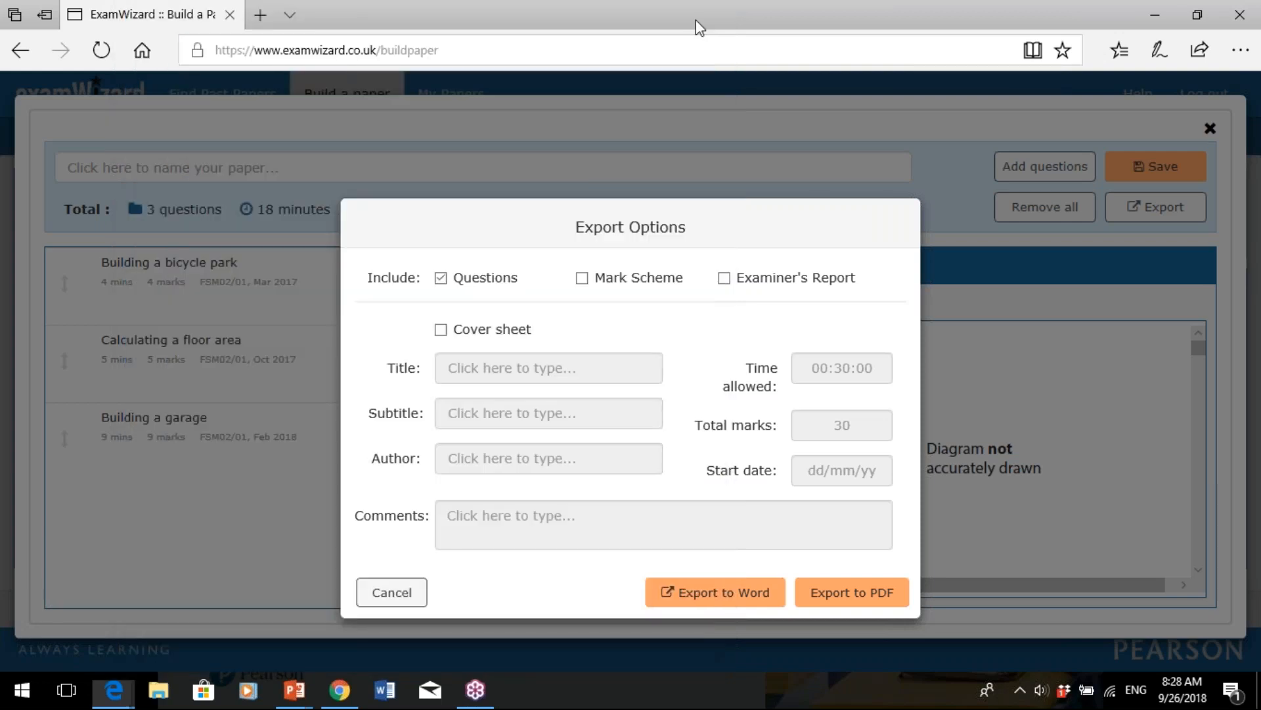
pyautogui.click(703, 595)
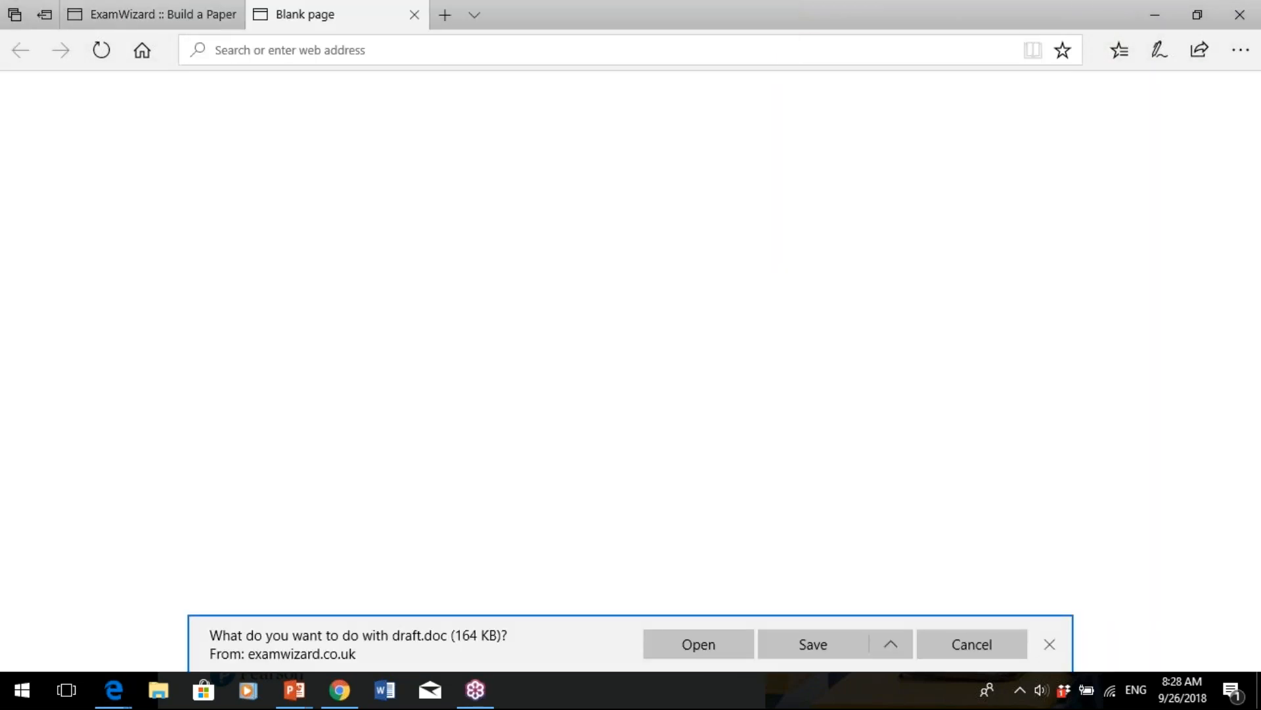
# - Open the downloaded draft.doc from Edge's download bar
pyautogui.click(689, 648)
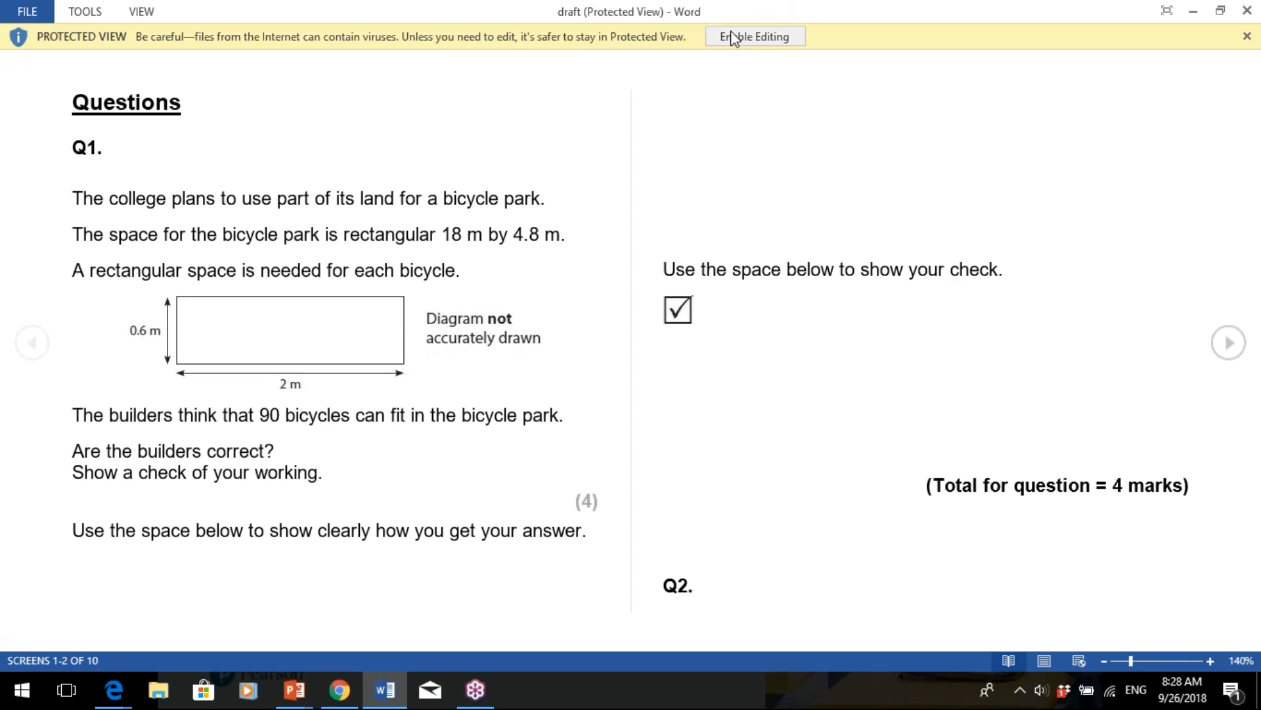
# - Enable editing in draft.doc and replace 'bicycle' with 'car' in three places in Q1
pyautogui.click(731, 33)
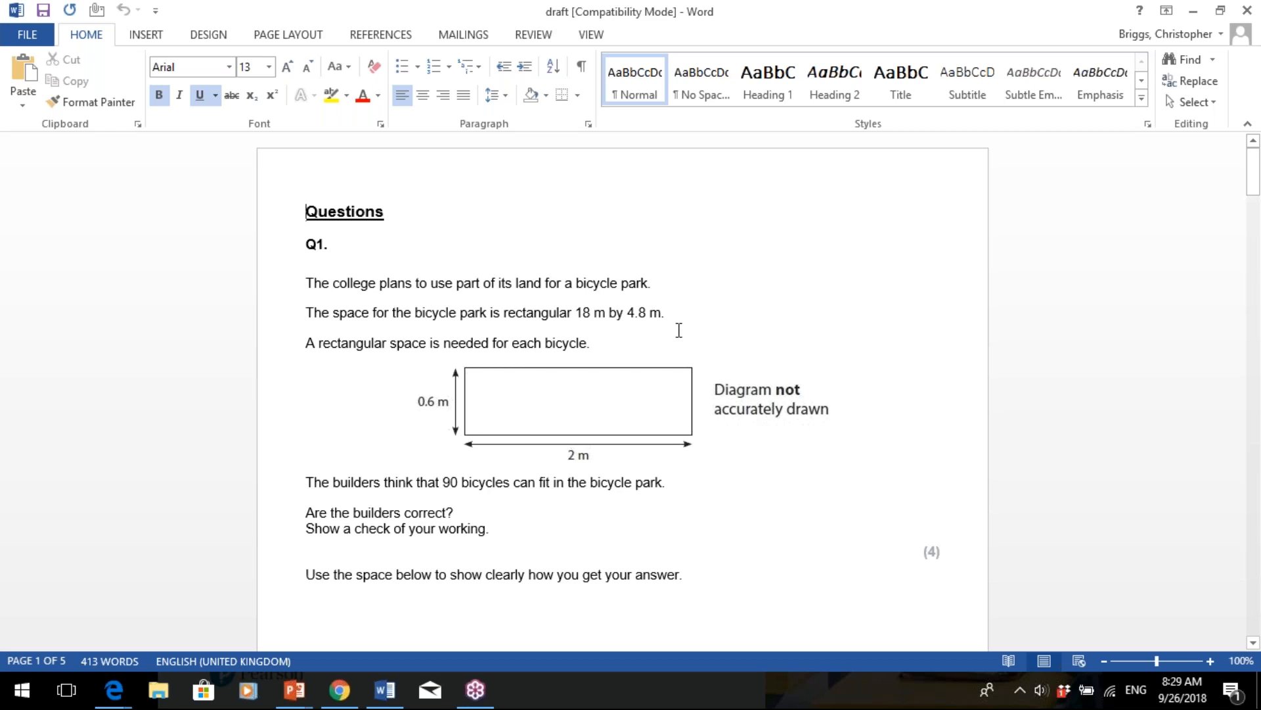
pyautogui.doubleClick(601, 284)
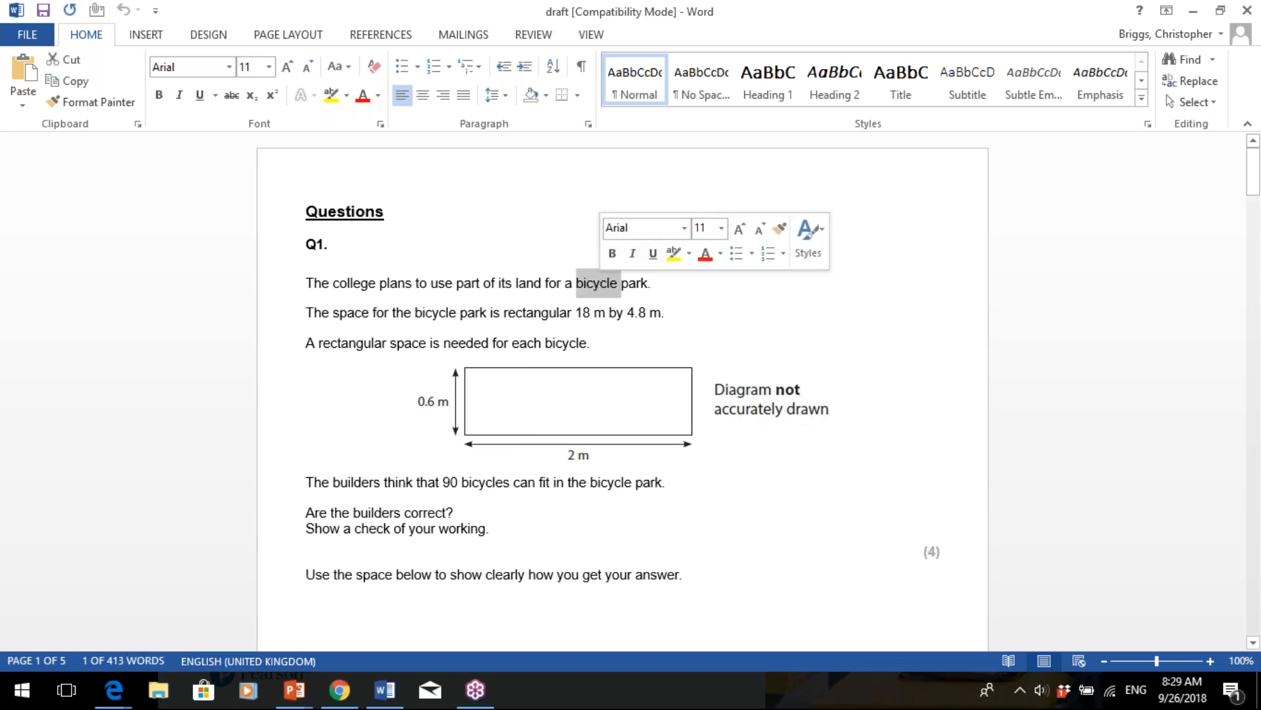
pyautogui.write('car')
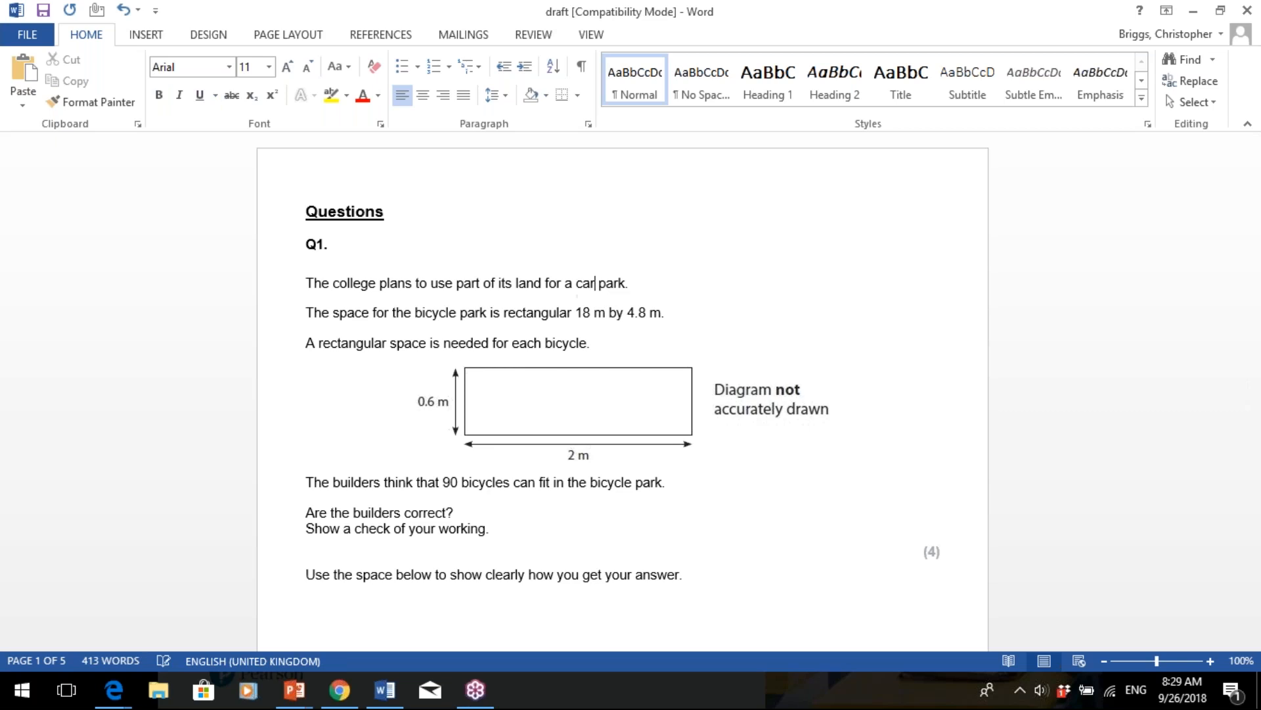
pyautogui.doubleClick(569, 342)
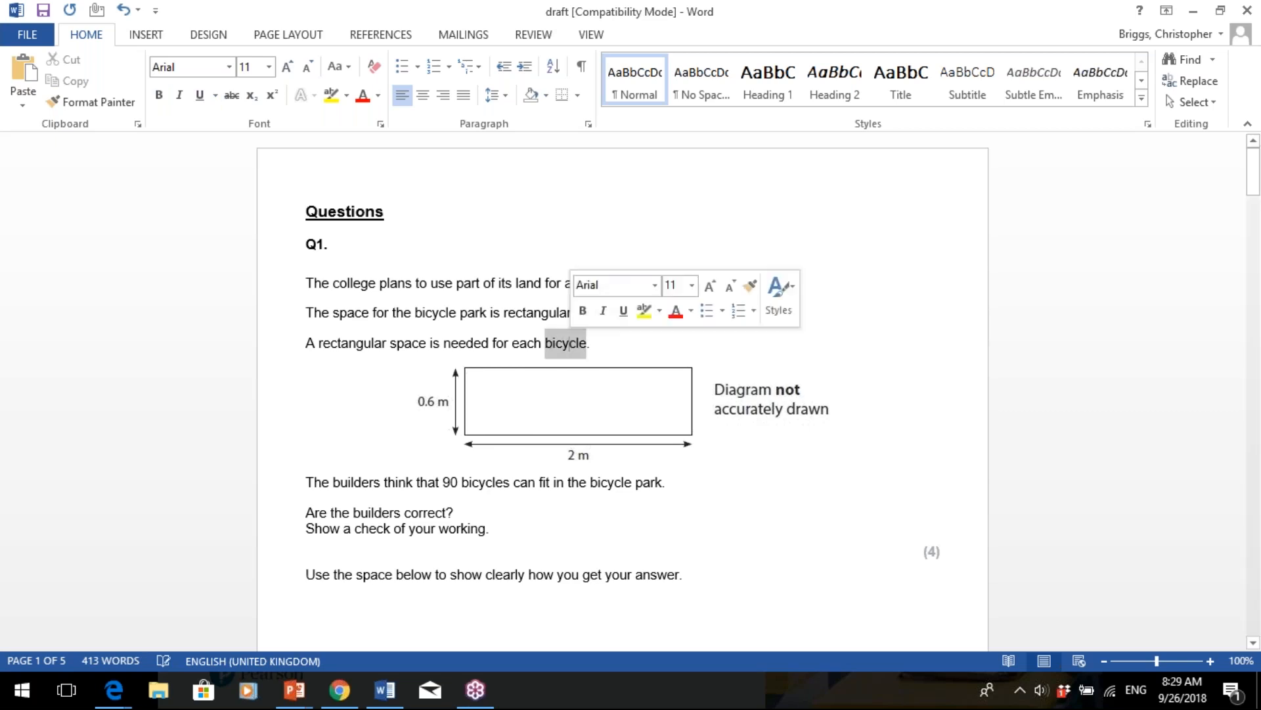
pyautogui.write('car')
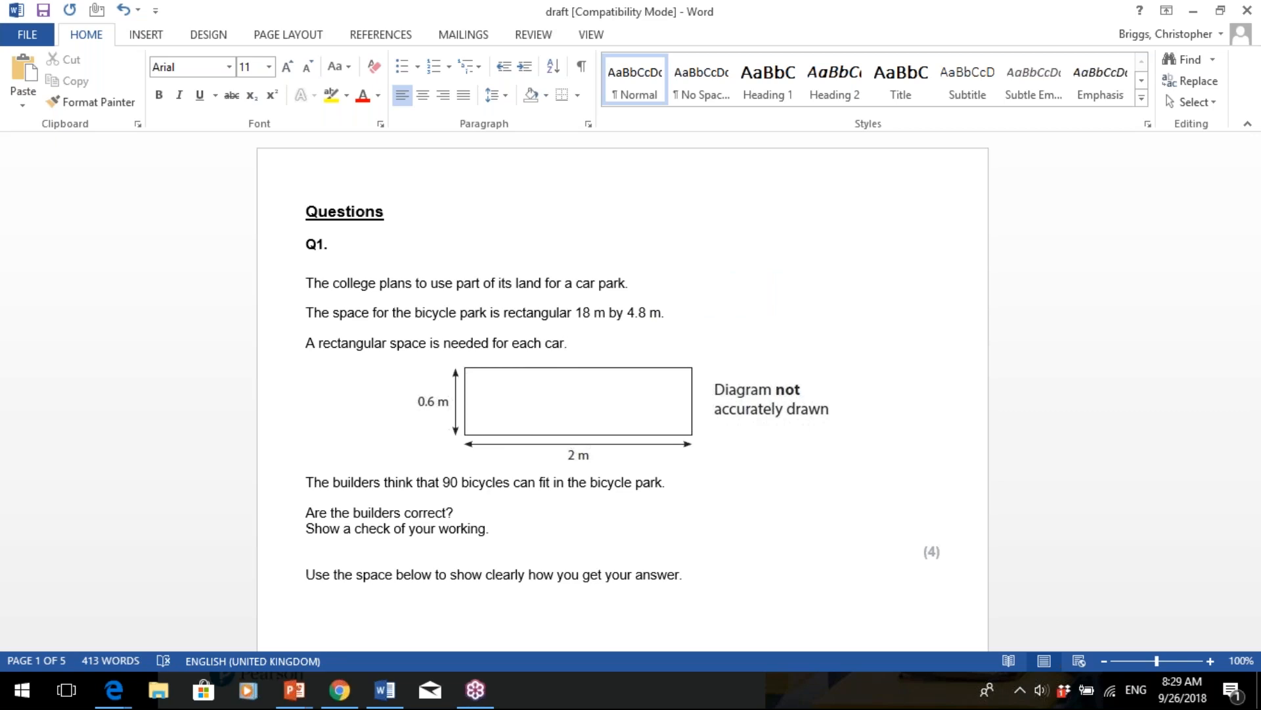
pyautogui.doubleClick(613, 482)
pyautogui.write('car')
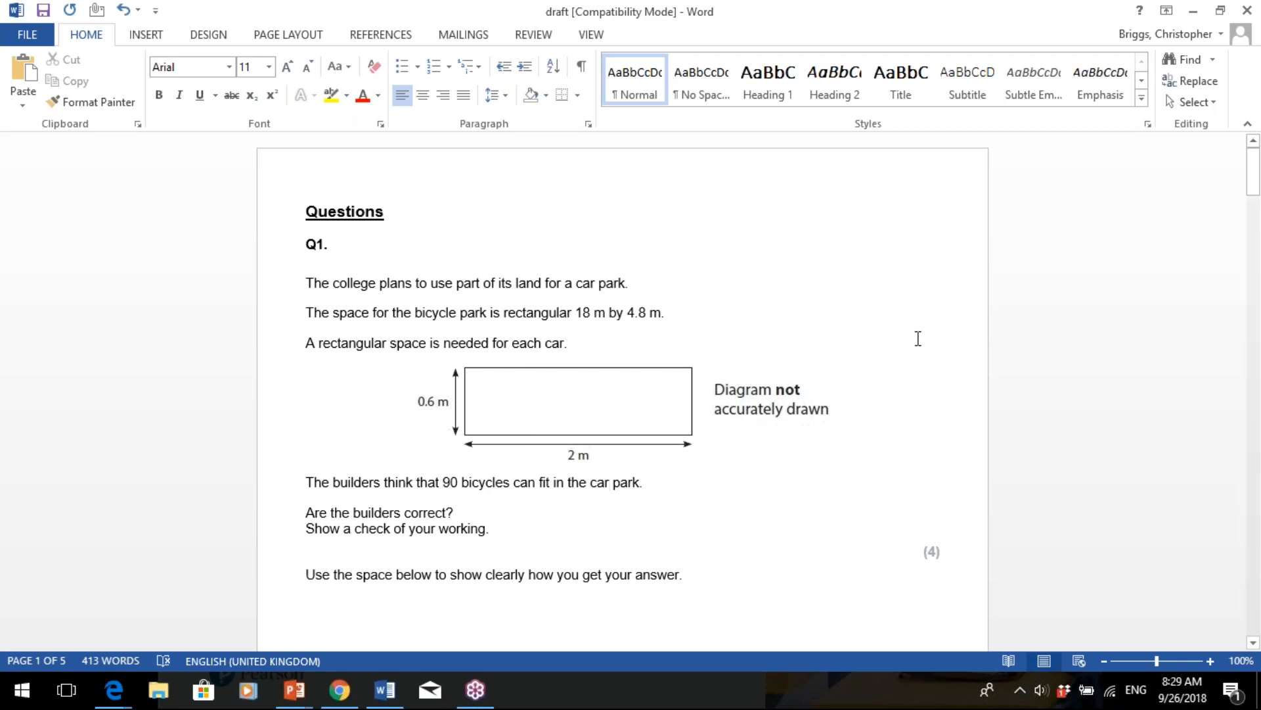
# - Back in examWizard, tick Cover sheet in Export Options, try Comments, then cancel the dialog
pyautogui.click(1194, 13)
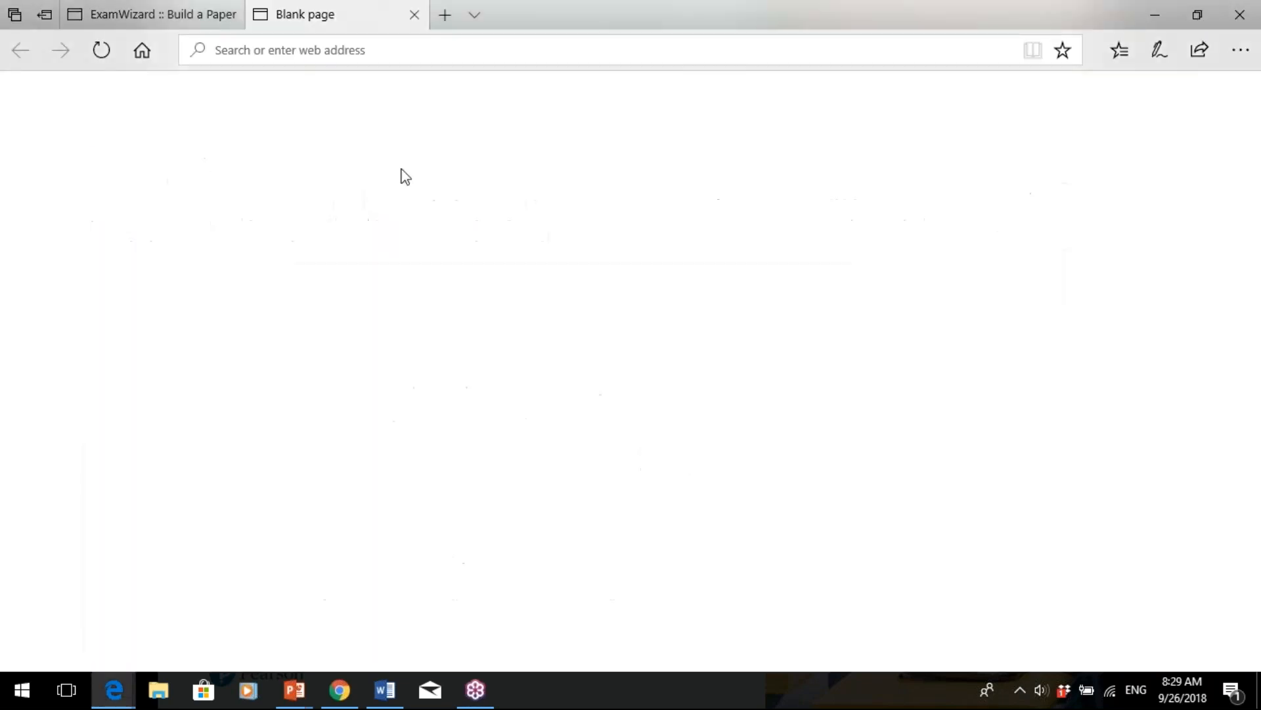
pyautogui.click(210, 24)
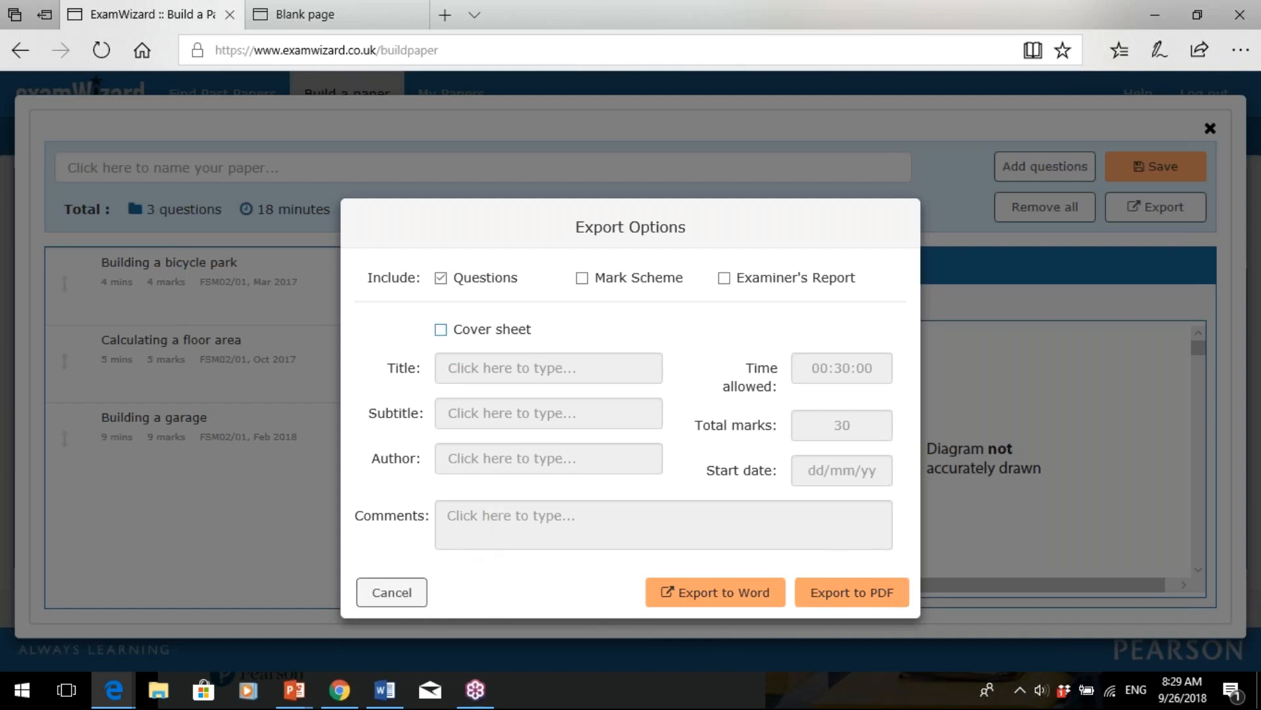
pyautogui.click(440, 331)
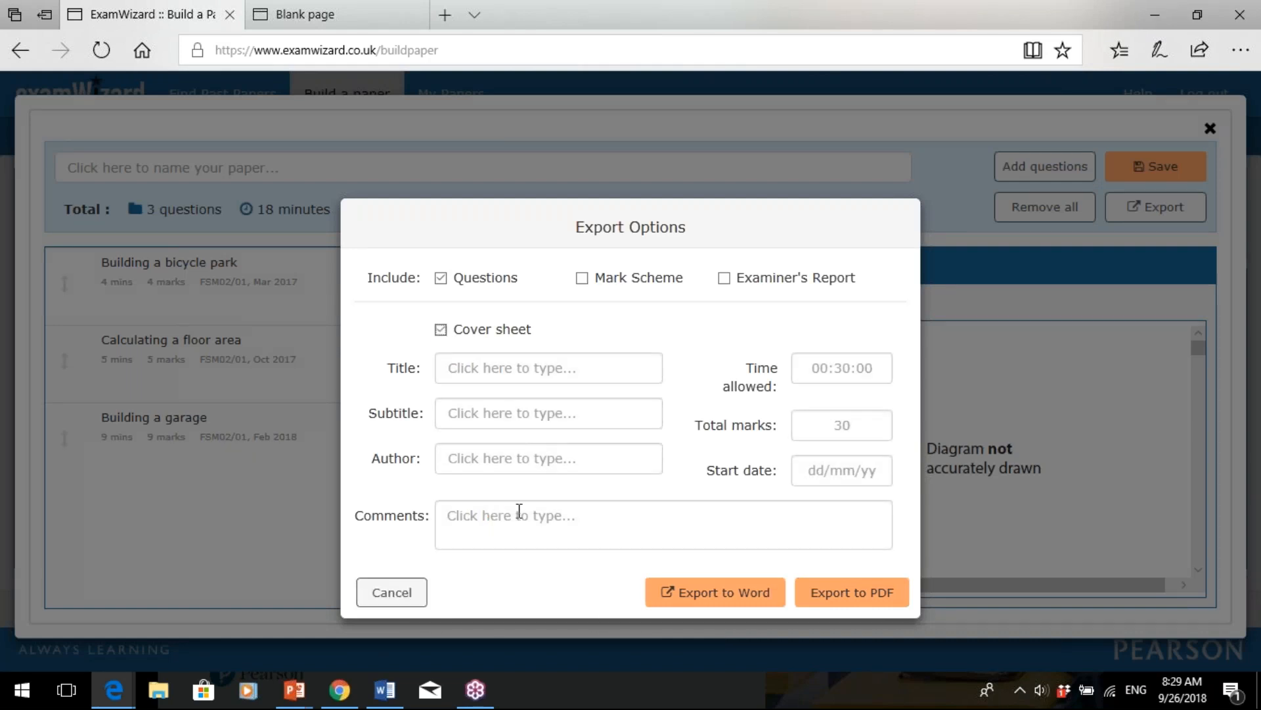
pyautogui.click(519, 511)
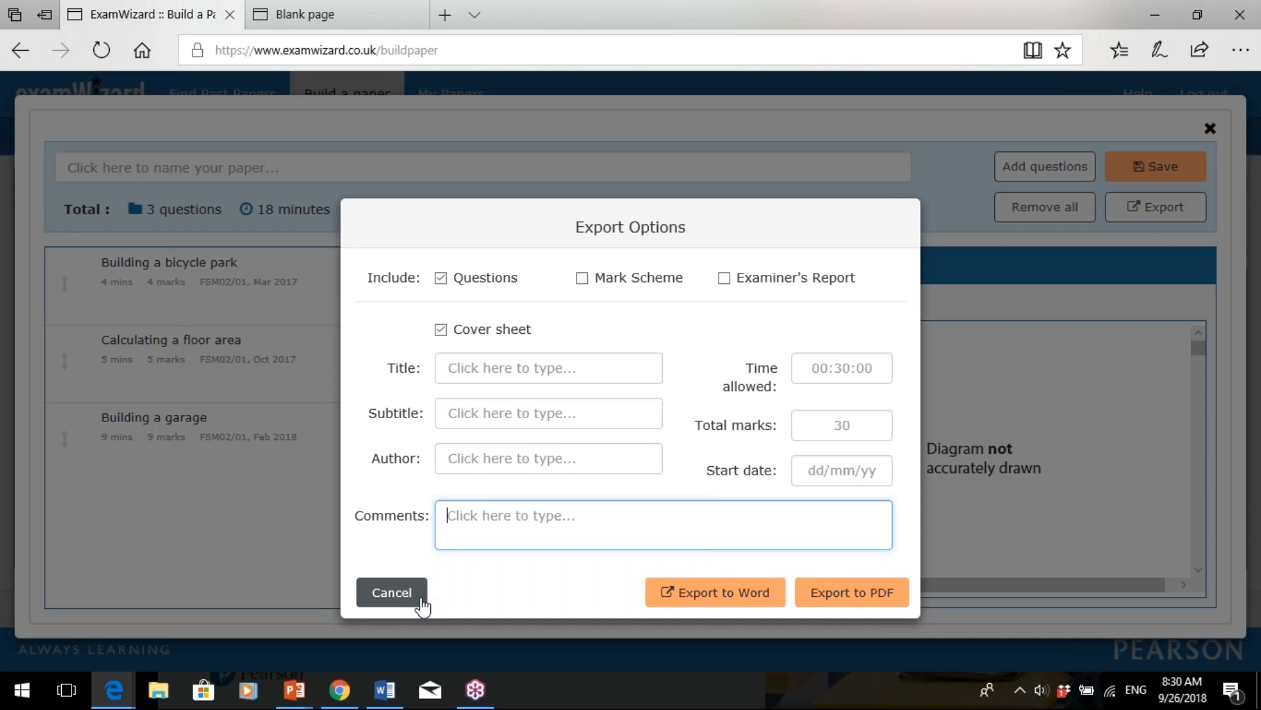
pyautogui.click(422, 606)
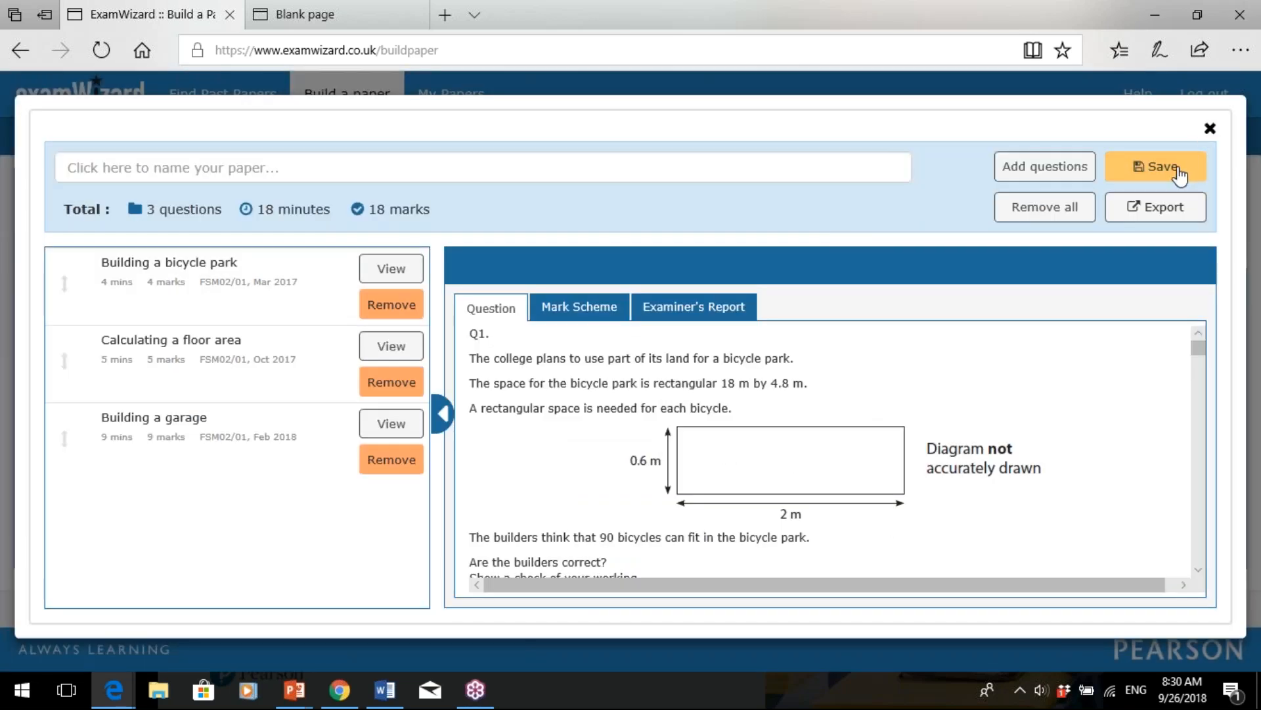
# - Save the three-question paper as 'chris new' and finish to the My Papers list
pyautogui.click(1178, 172)
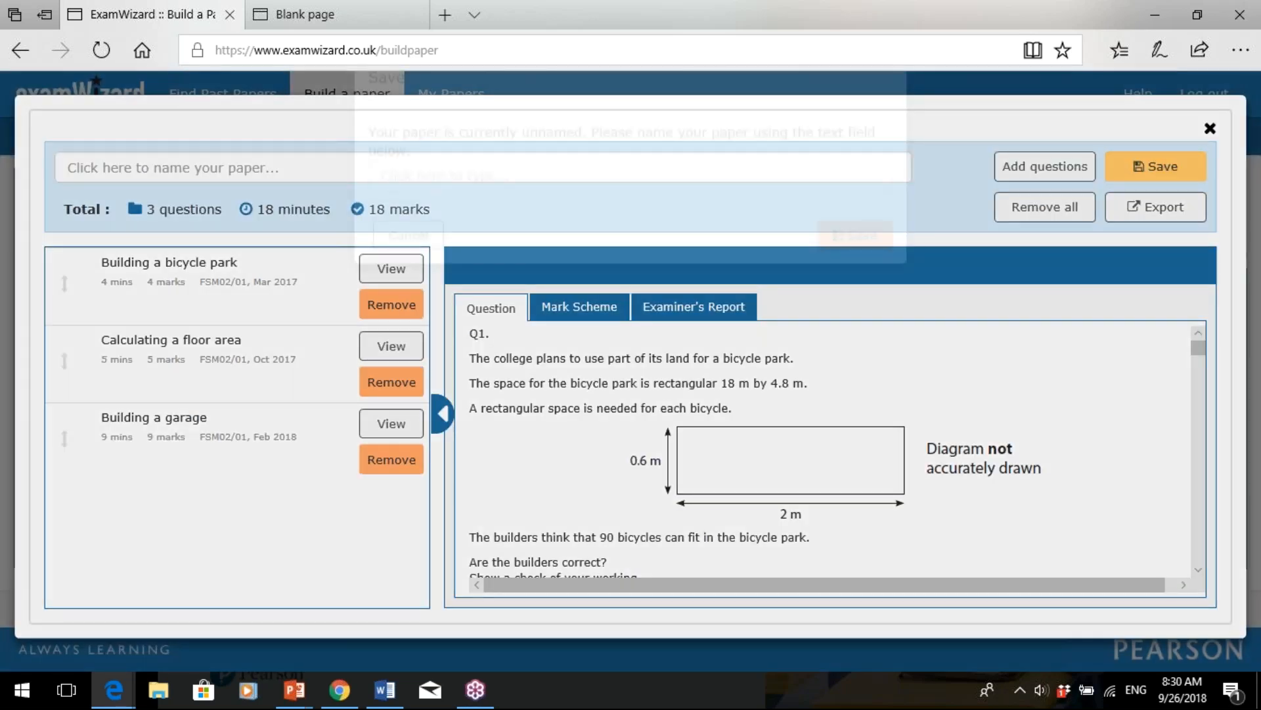
pyautogui.click(747, 235)
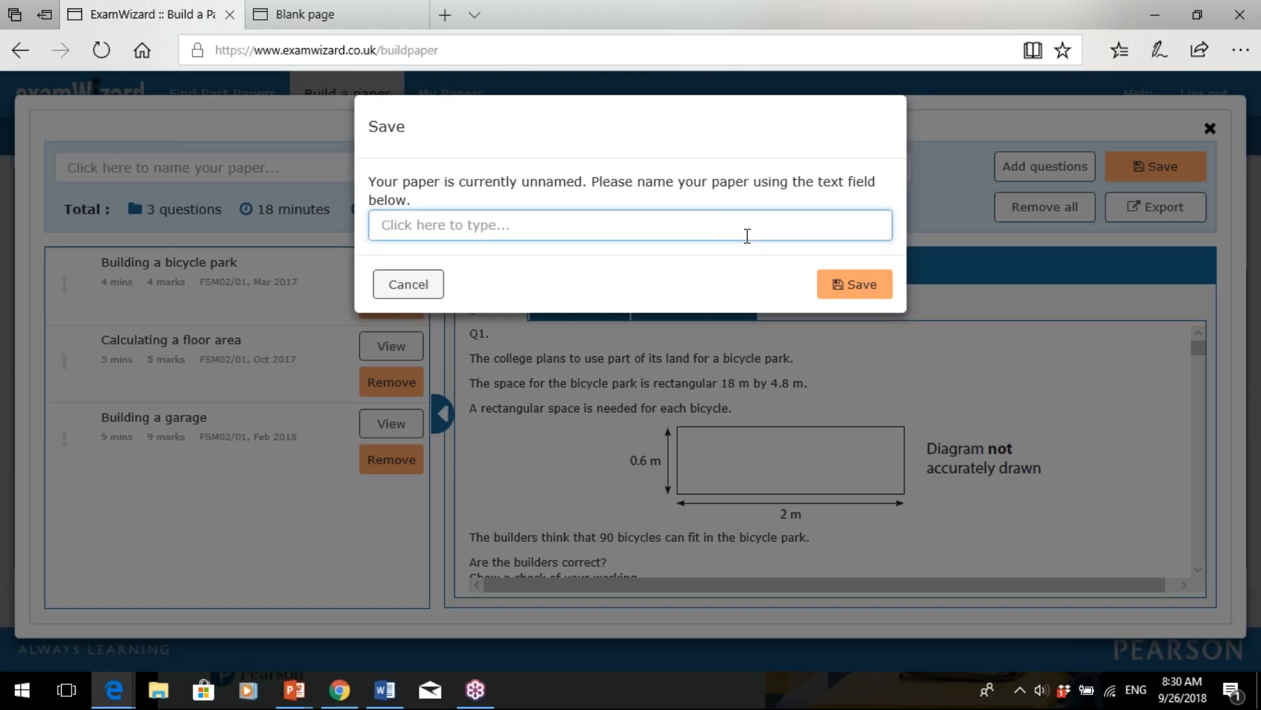
pyautogui.write('chris new')
pyautogui.click(856, 284)
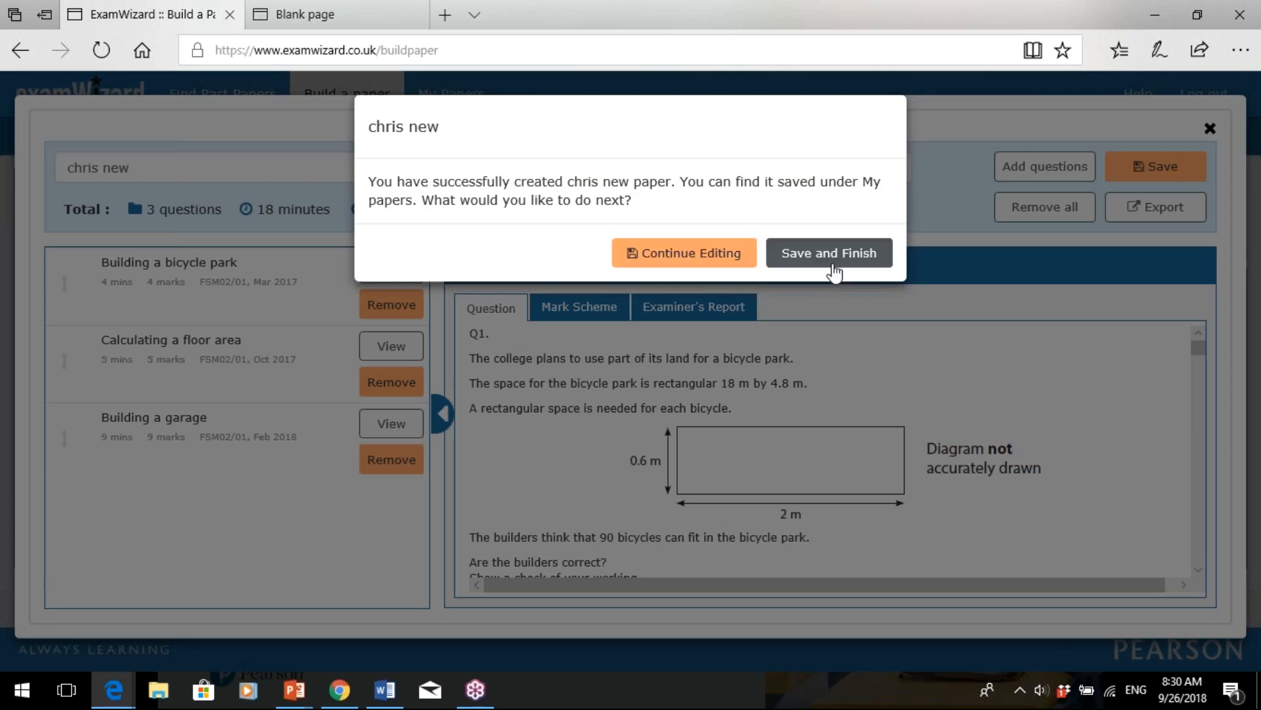
pyautogui.click(829, 253)
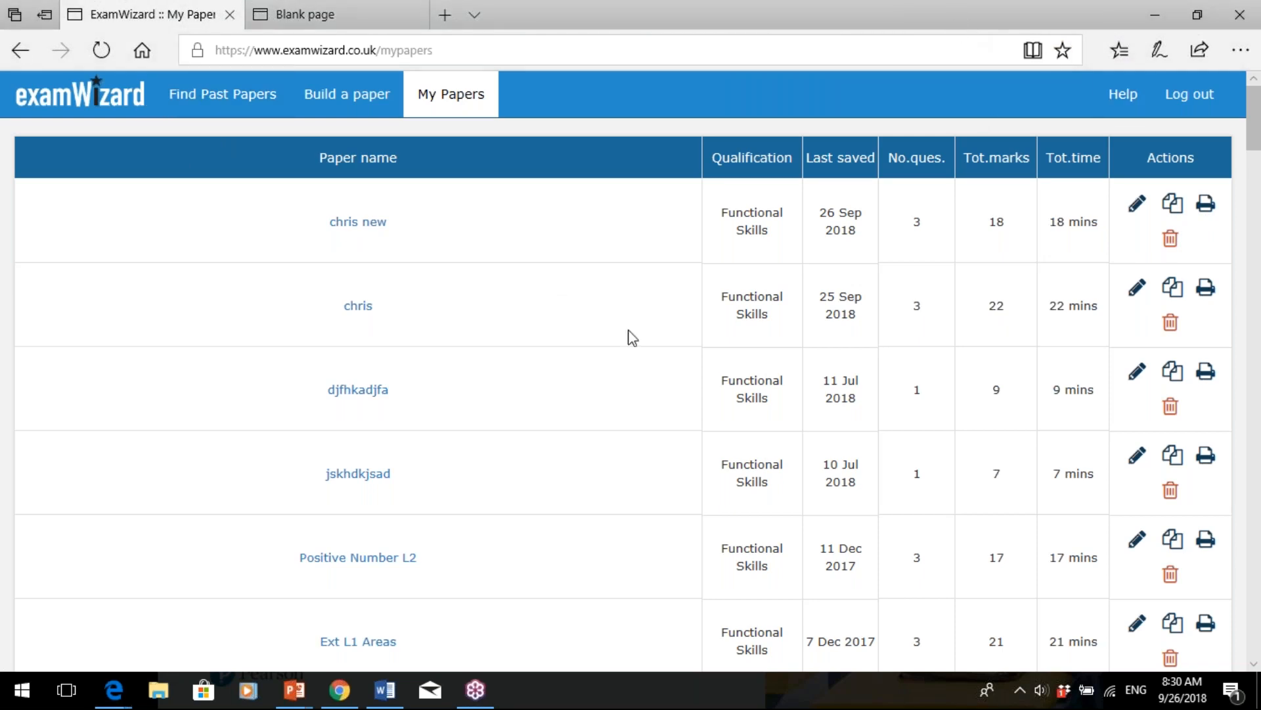
# - Switch the current subject to English on the home page, then go to Find Past Papers
pyautogui.click(112, 109)
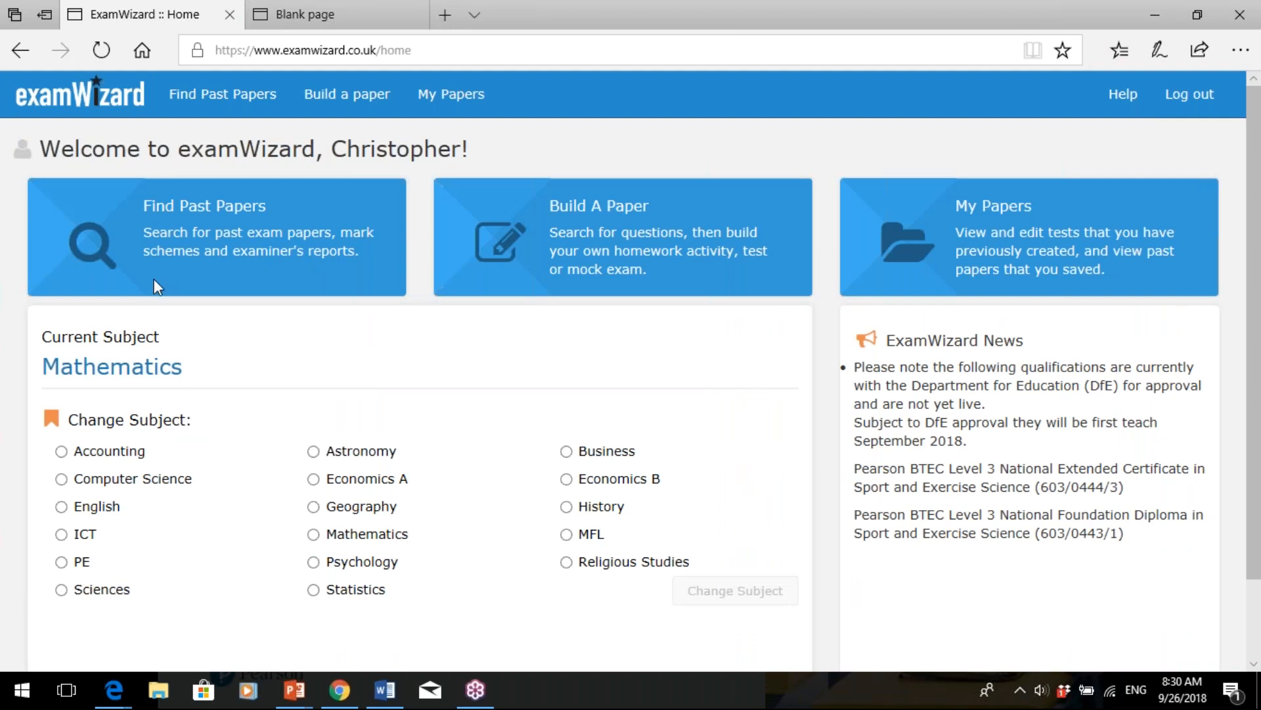
pyautogui.click(62, 507)
pyautogui.click(784, 597)
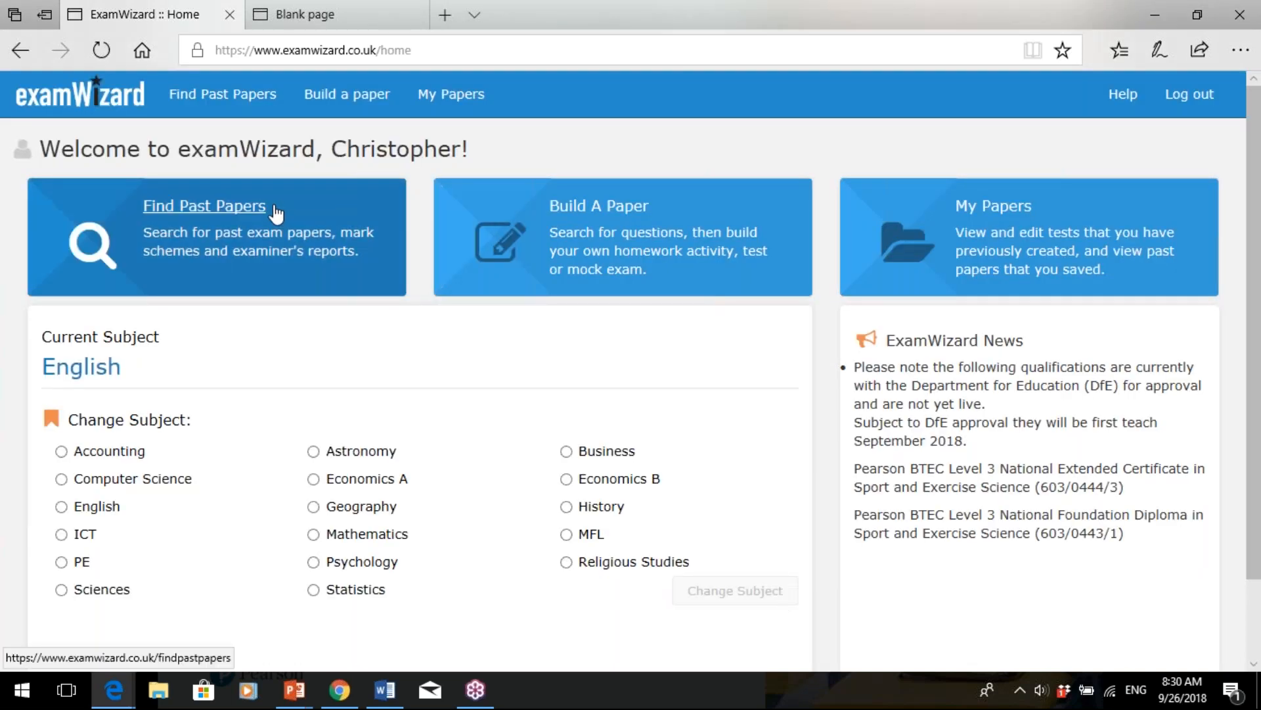
pyautogui.click(260, 208)
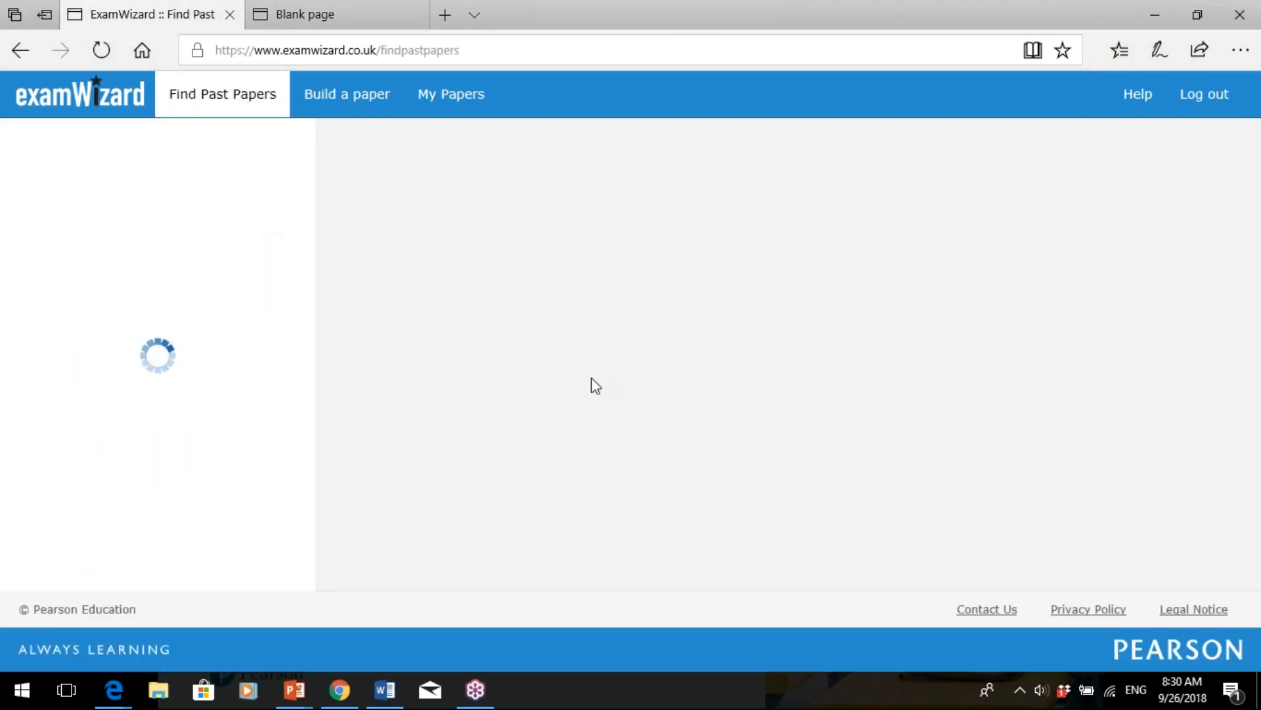
# - Filter past papers to the Functional Skills qualification, view the unit list, then go to Build a paper
pyautogui.click(168, 219)
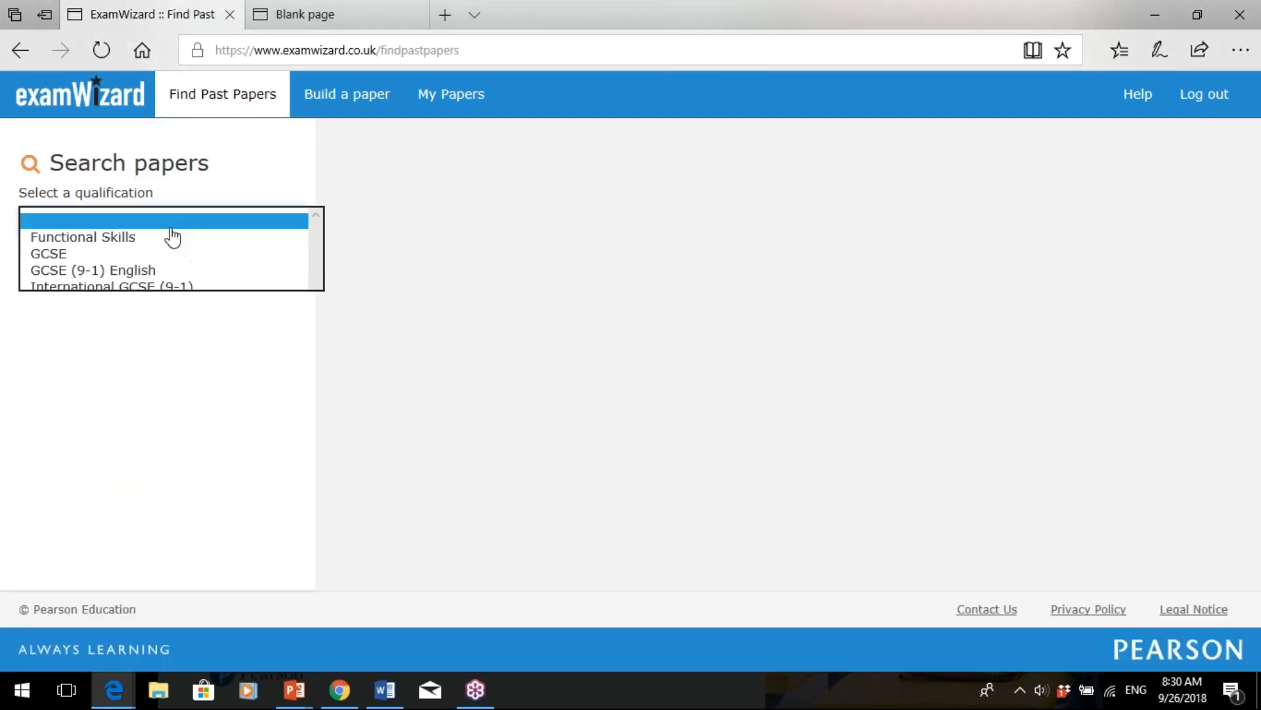
pyautogui.click(155, 237)
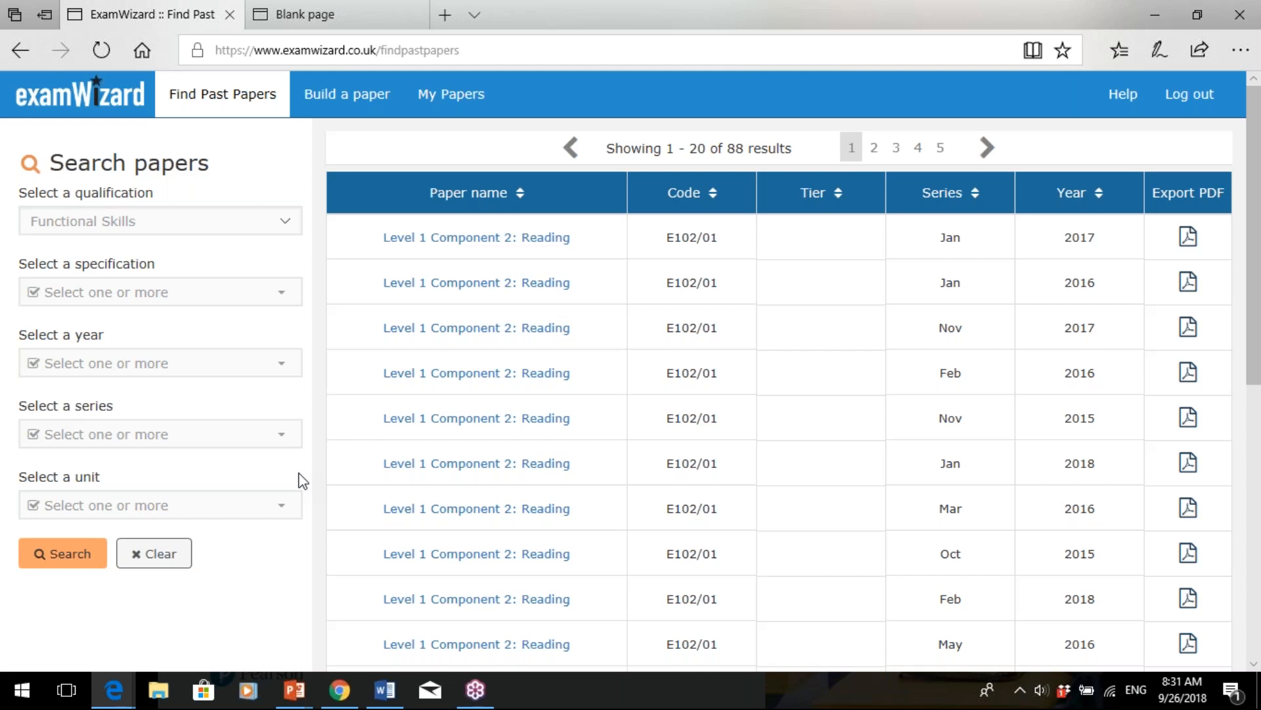
pyautogui.click(293, 518)
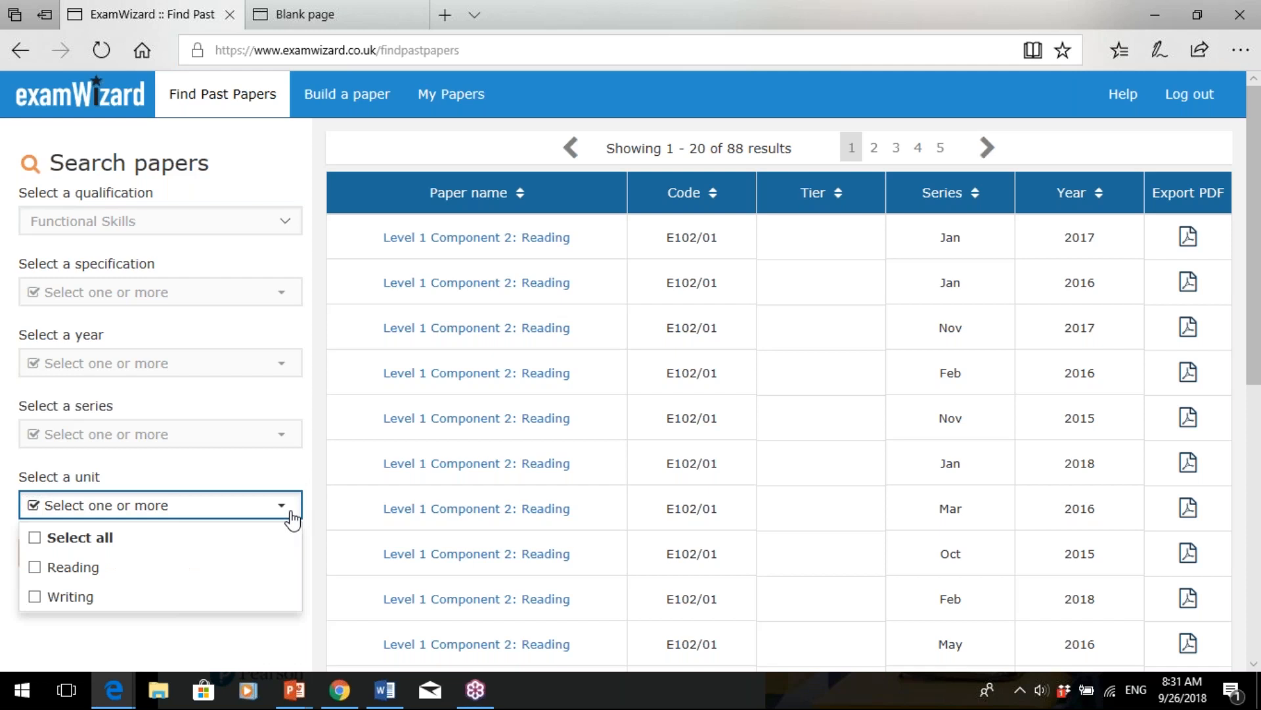
pyautogui.click(364, 103)
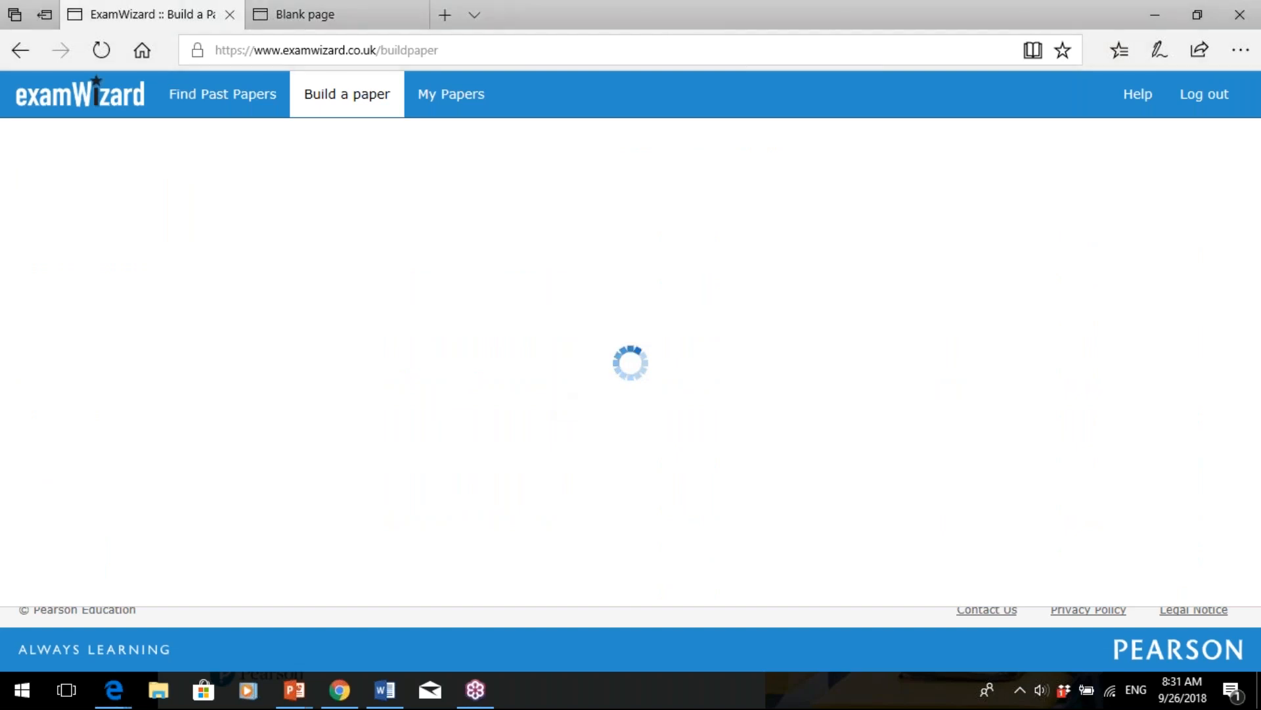
# - Set the question search to Functional Skills with only the Reading unit ticked, then bring up topics
pyautogui.click(298, 186)
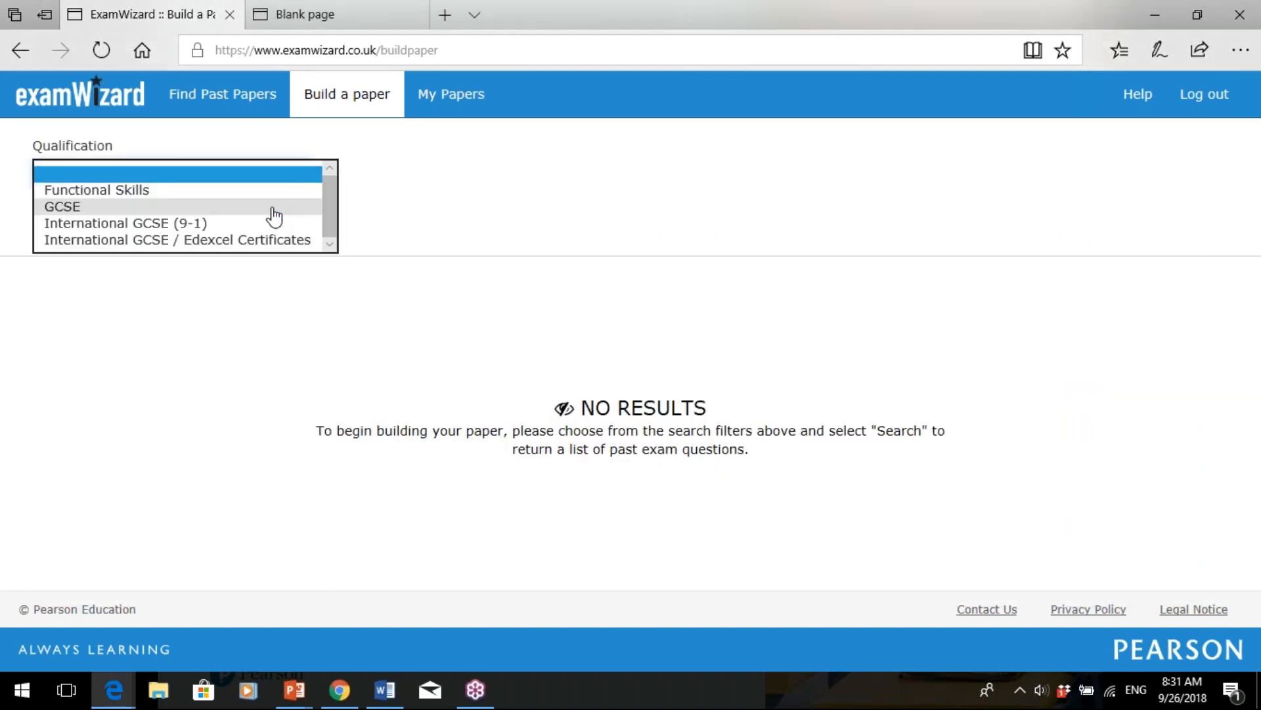
pyautogui.click(270, 190)
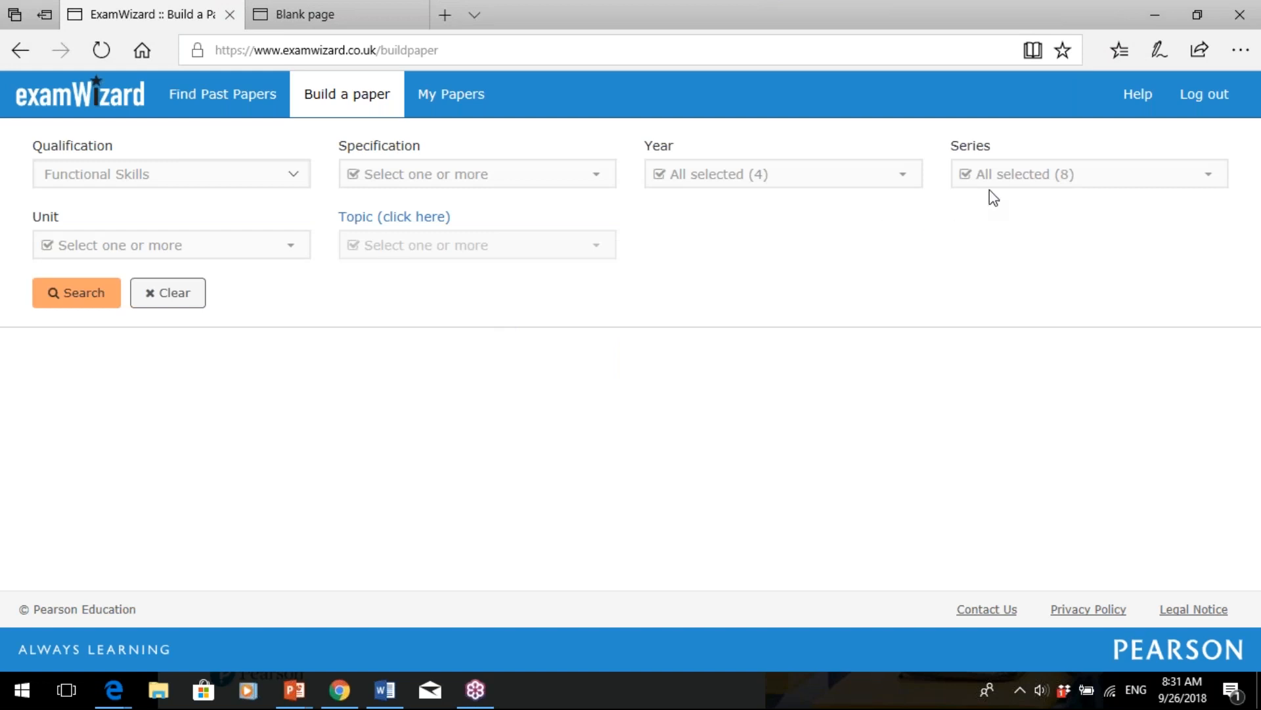
pyautogui.click(285, 255)
pyautogui.click(91, 313)
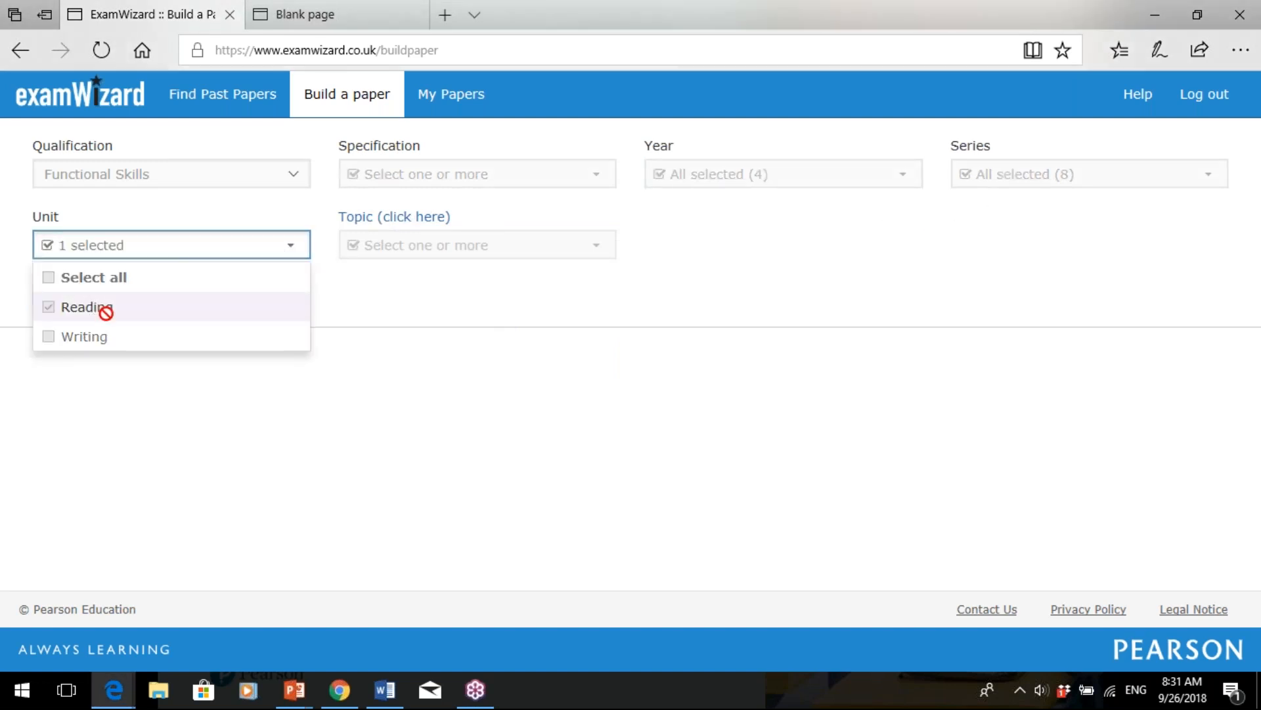
pyautogui.click(551, 338)
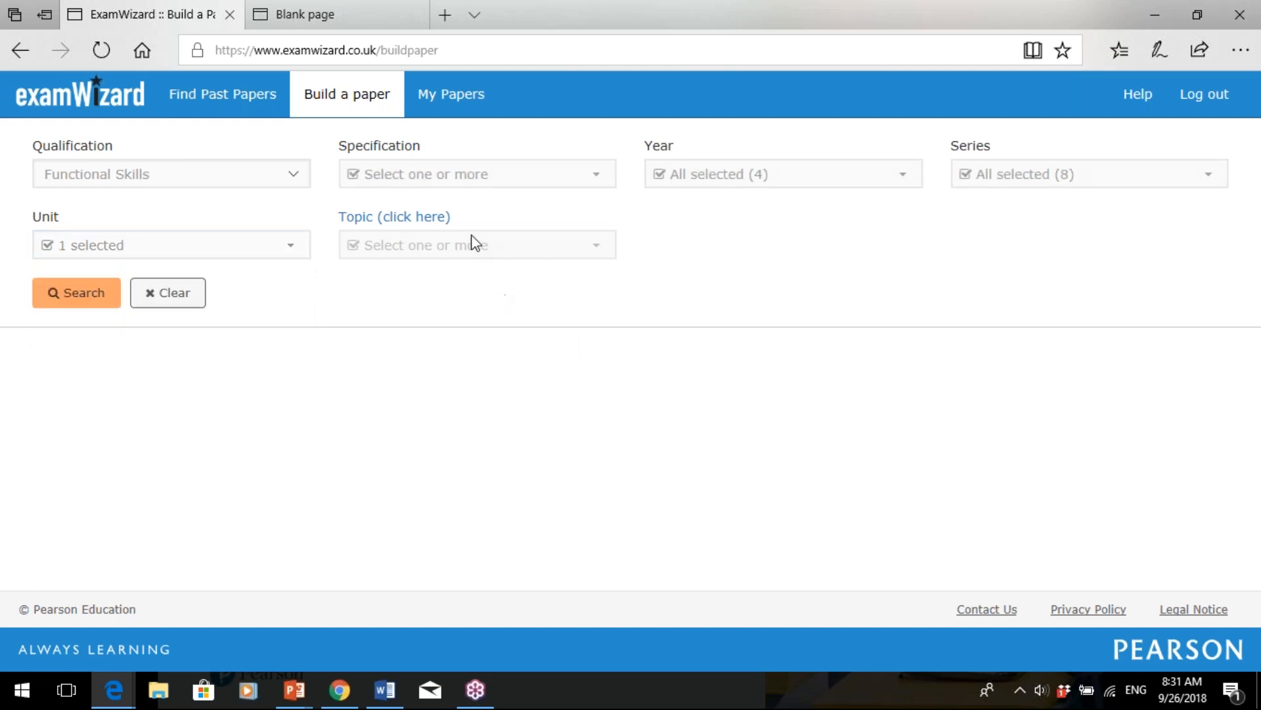
pyautogui.click(425, 221)
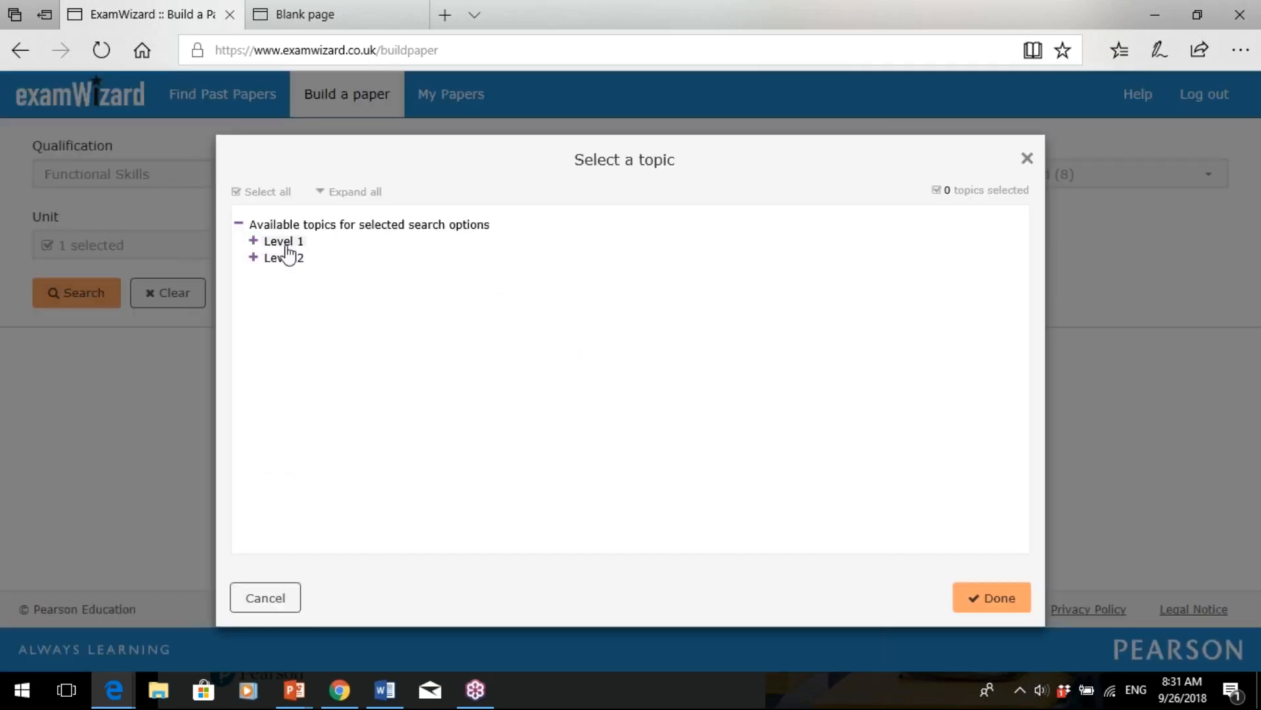
# - Select the Level 2 Reading topic 'Detect point of view, implicit meaning and/or bias' and search
pyautogui.click(284, 243)
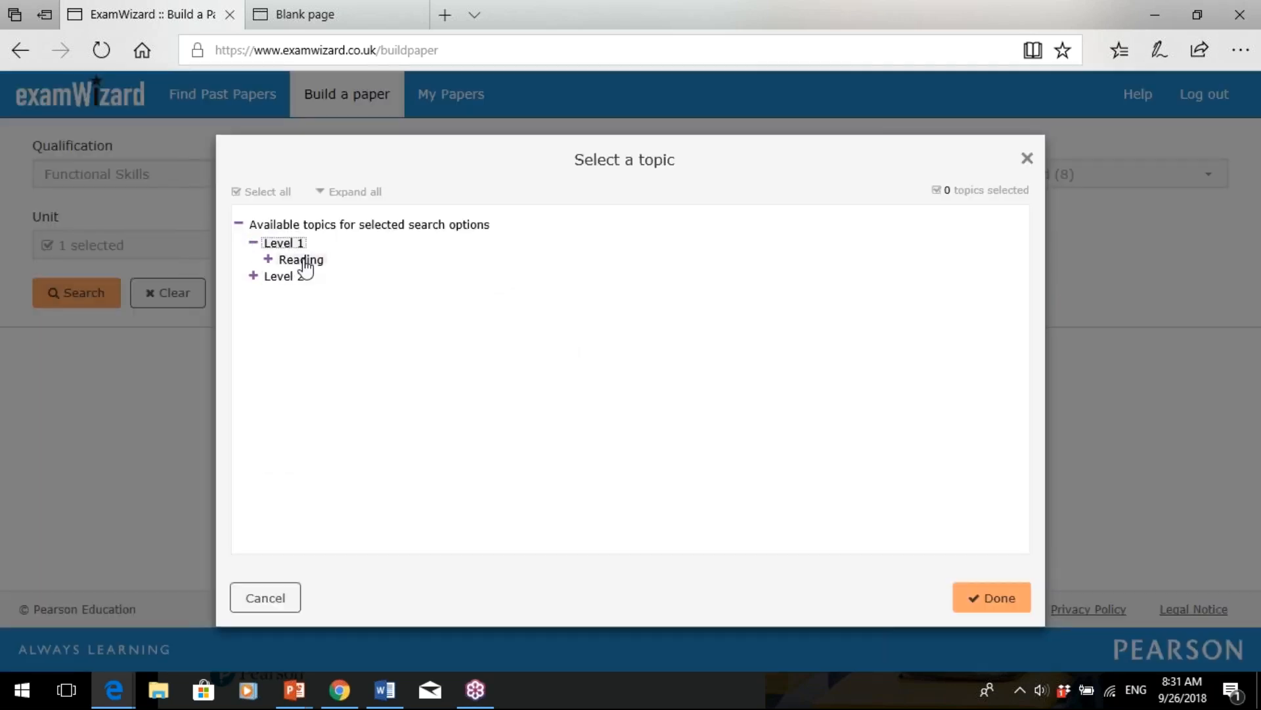
pyautogui.click(302, 263)
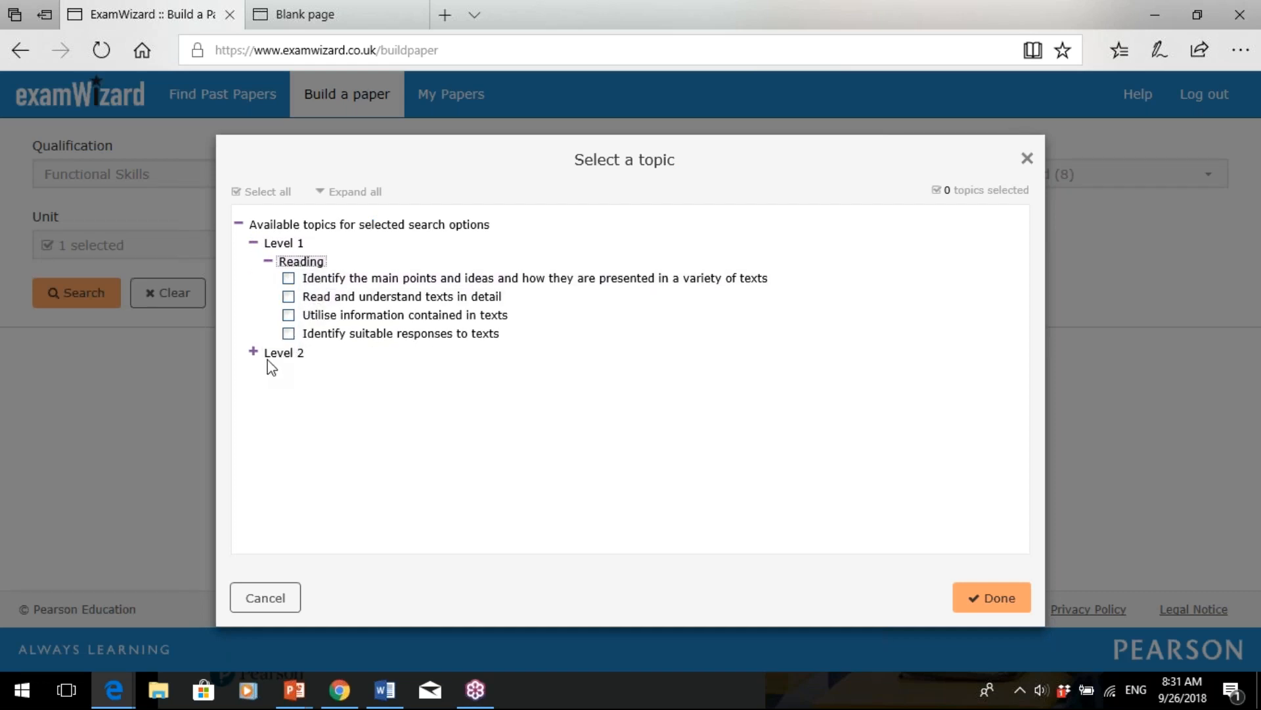
pyautogui.click(275, 355)
pyautogui.click(297, 371)
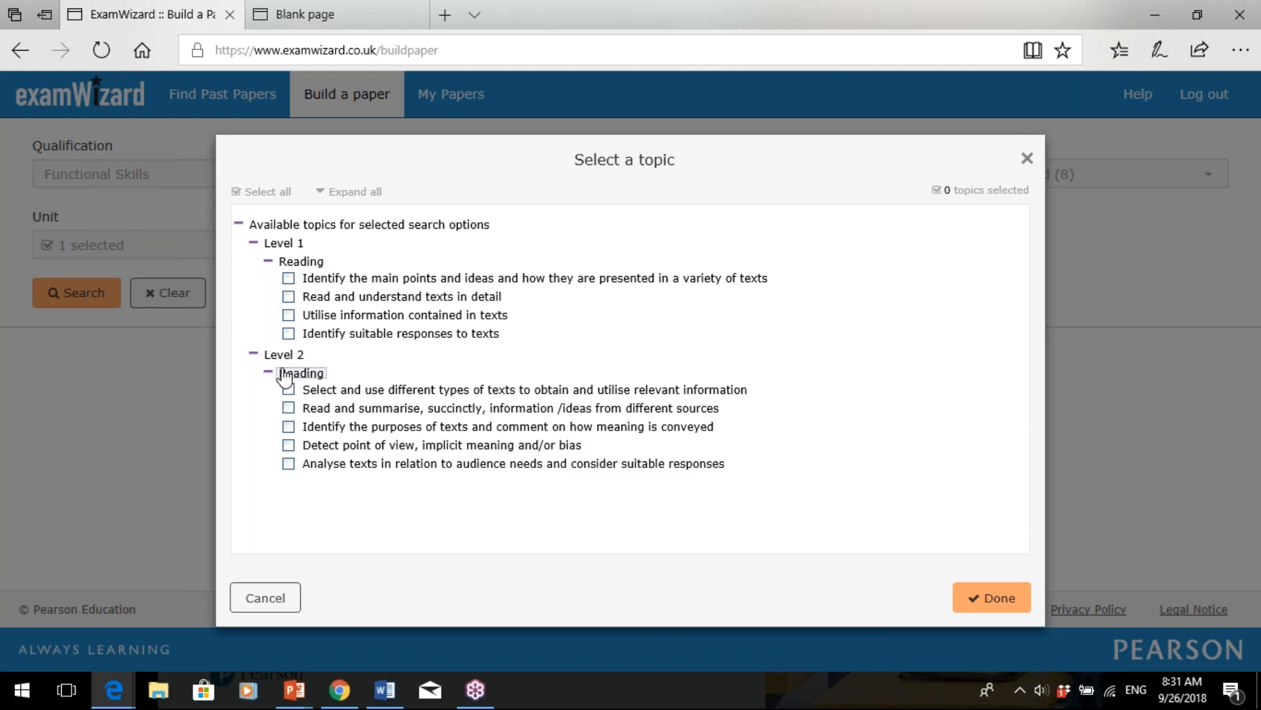
pyautogui.click(402, 447)
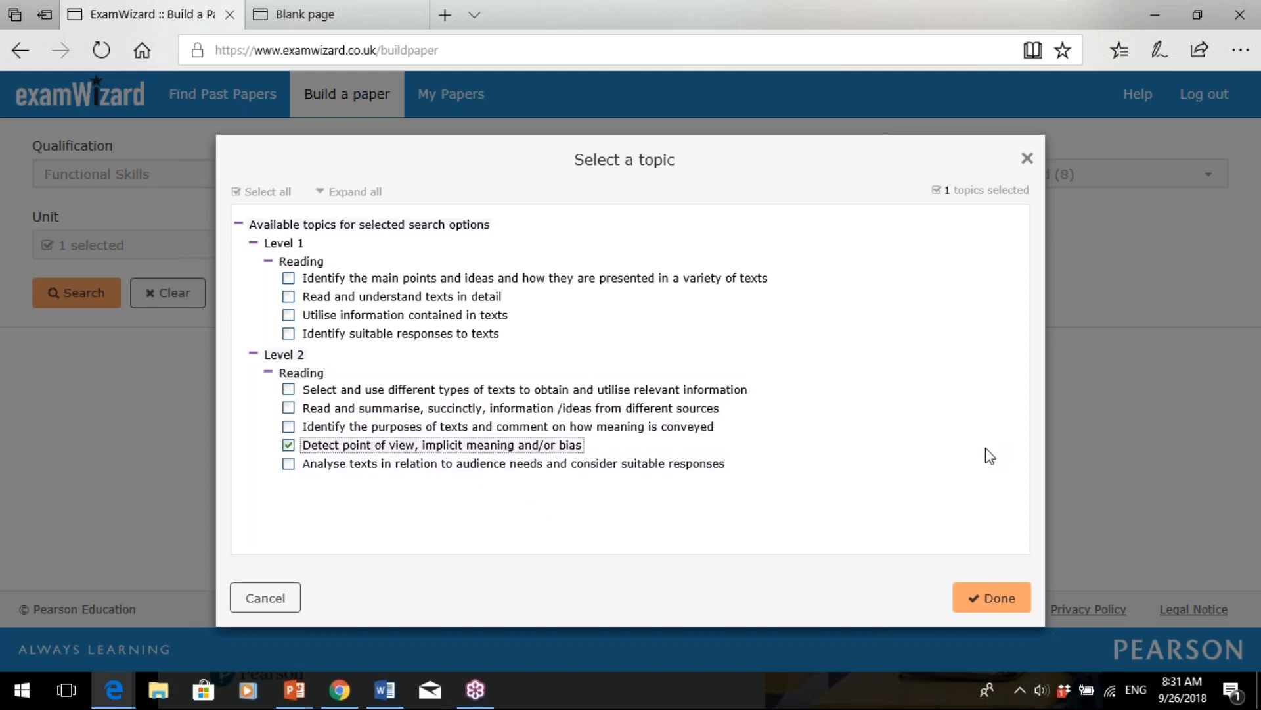
pyautogui.click(994, 609)
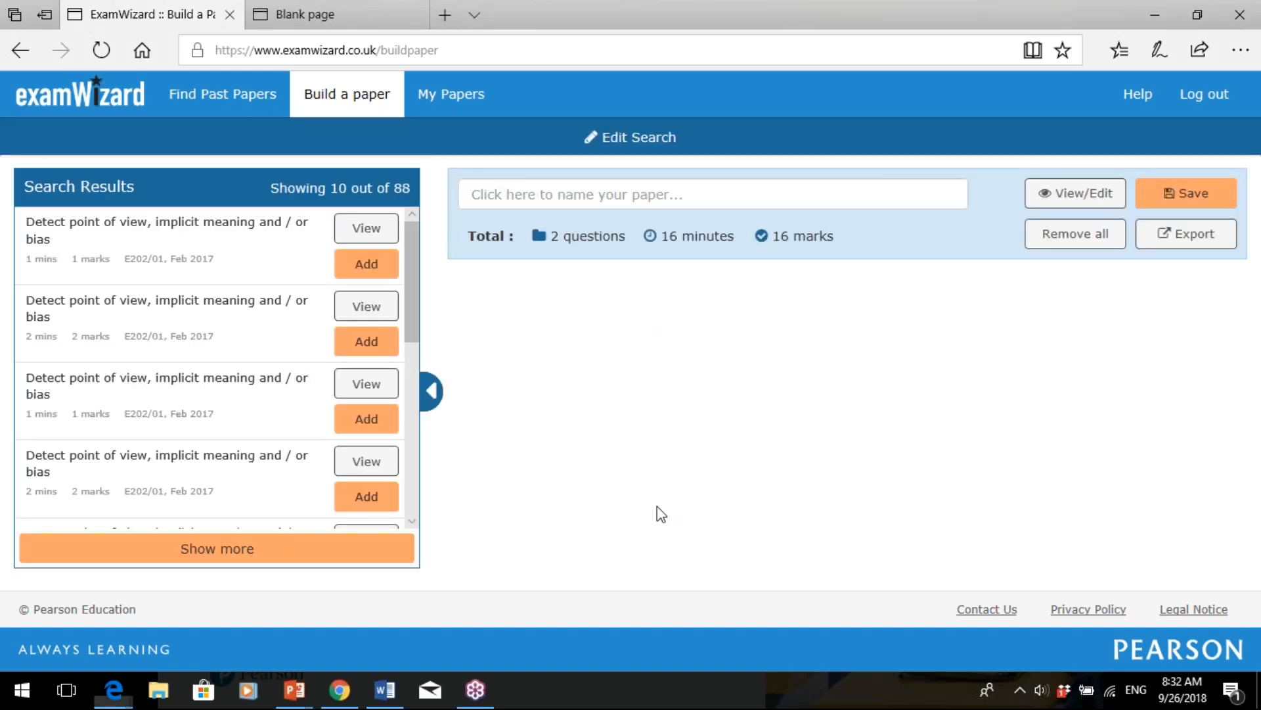
# - Preview the second point-of-view question and its resource texts, then reload a blank Build a paper form
pyautogui.click(377, 316)
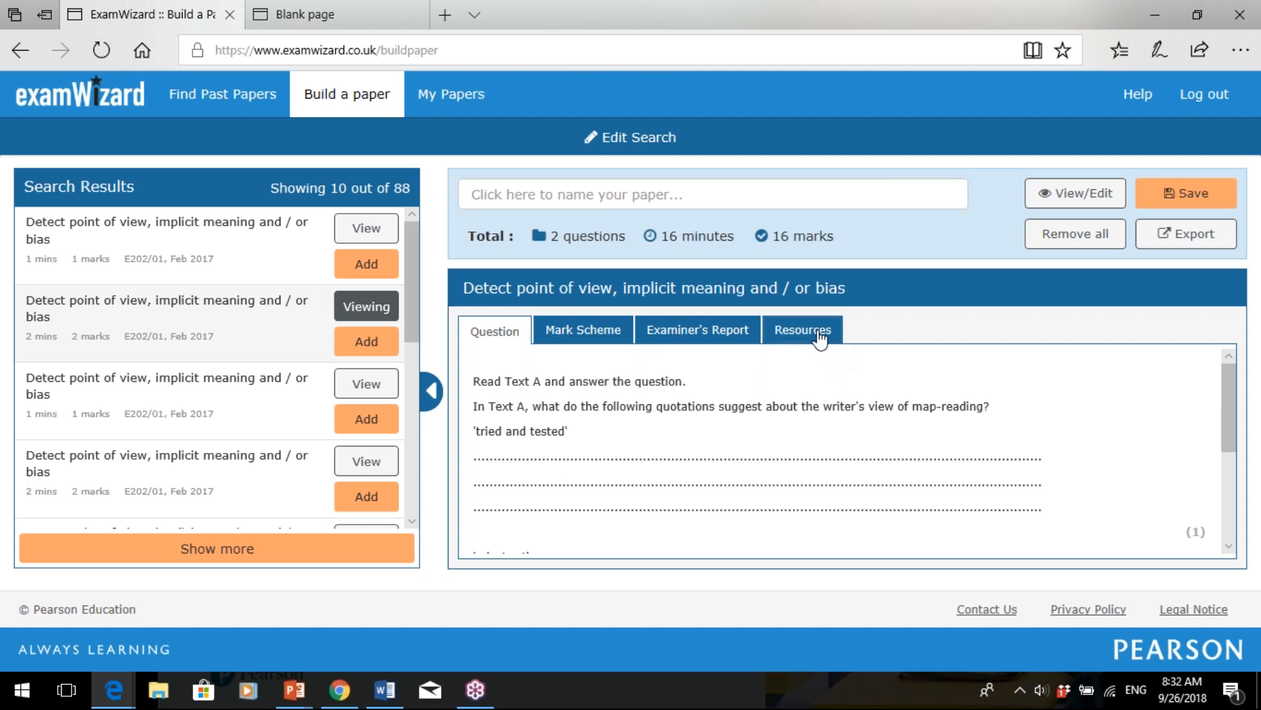
pyautogui.click(819, 336)
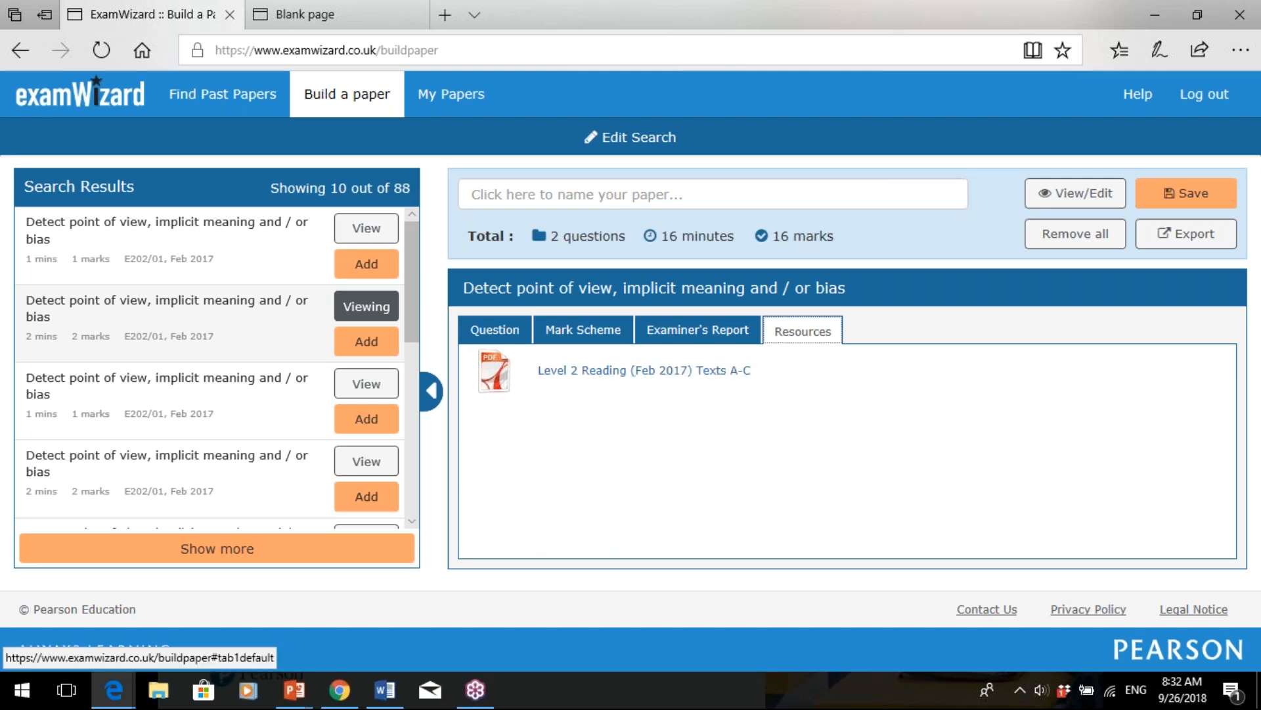
pyautogui.click(338, 104)
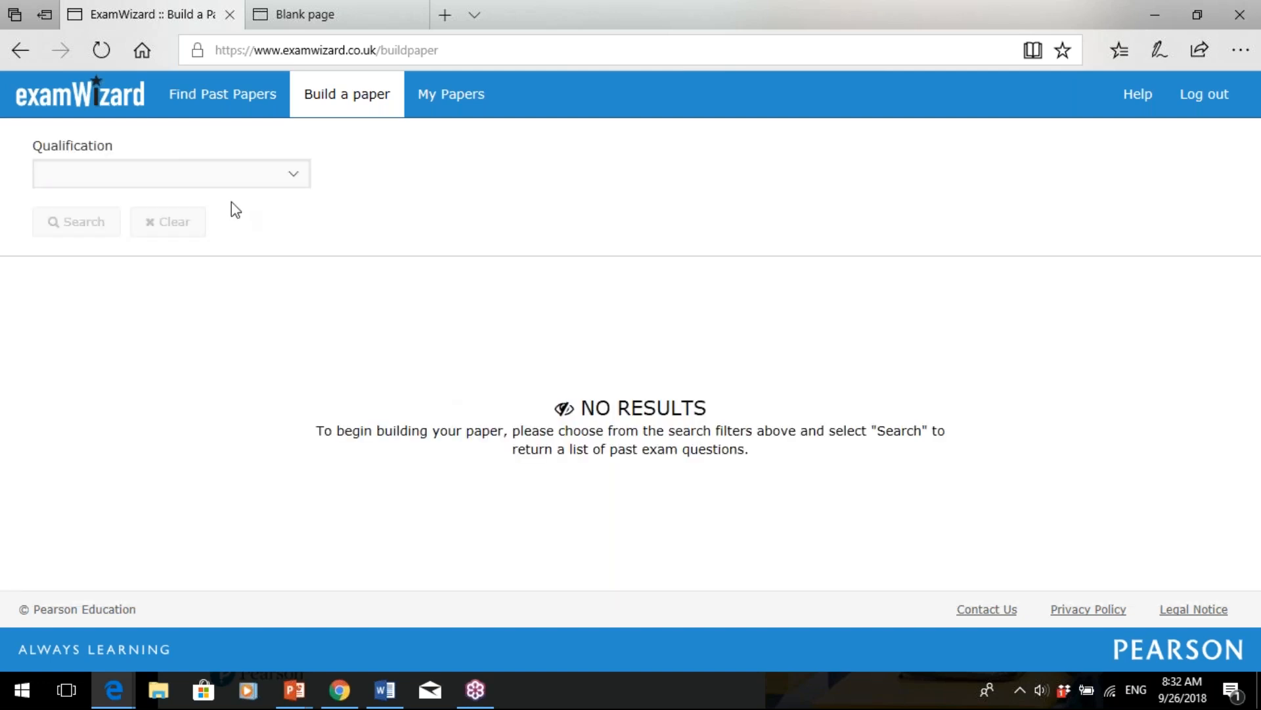
# - Search Functional Skills questions with both the Reading and Writing units included
pyautogui.click(293, 183)
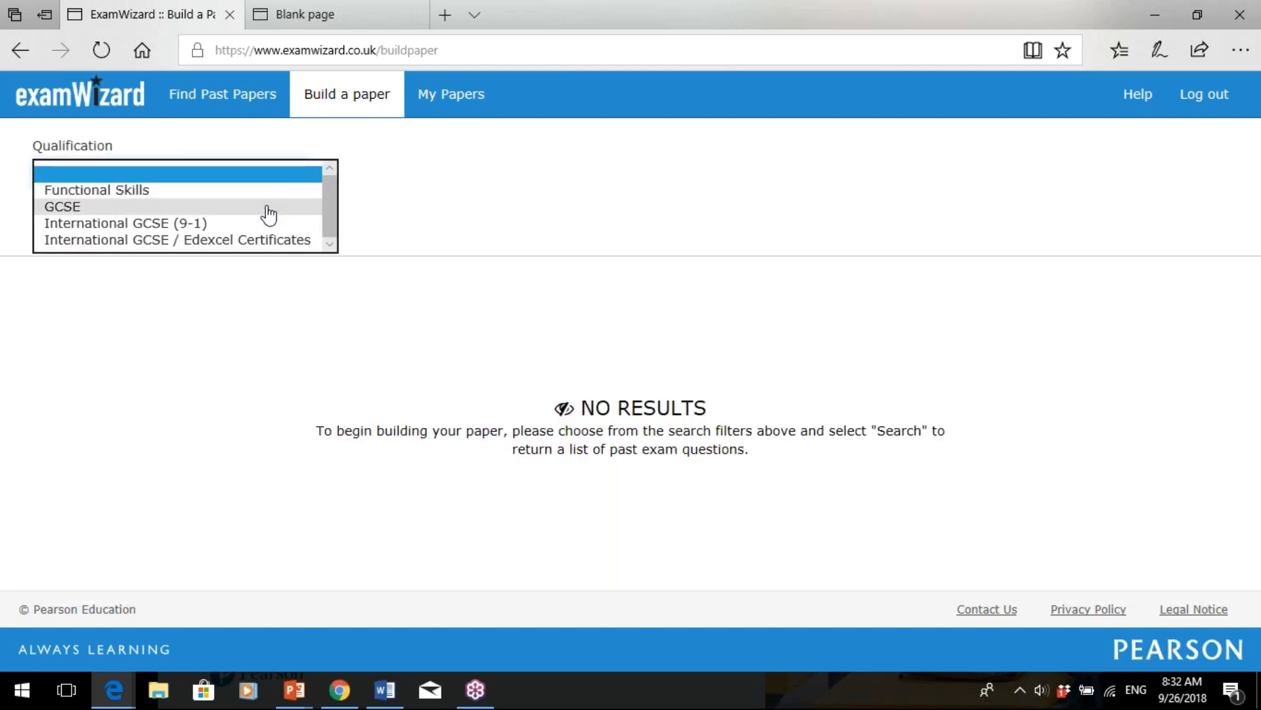
pyautogui.click(272, 192)
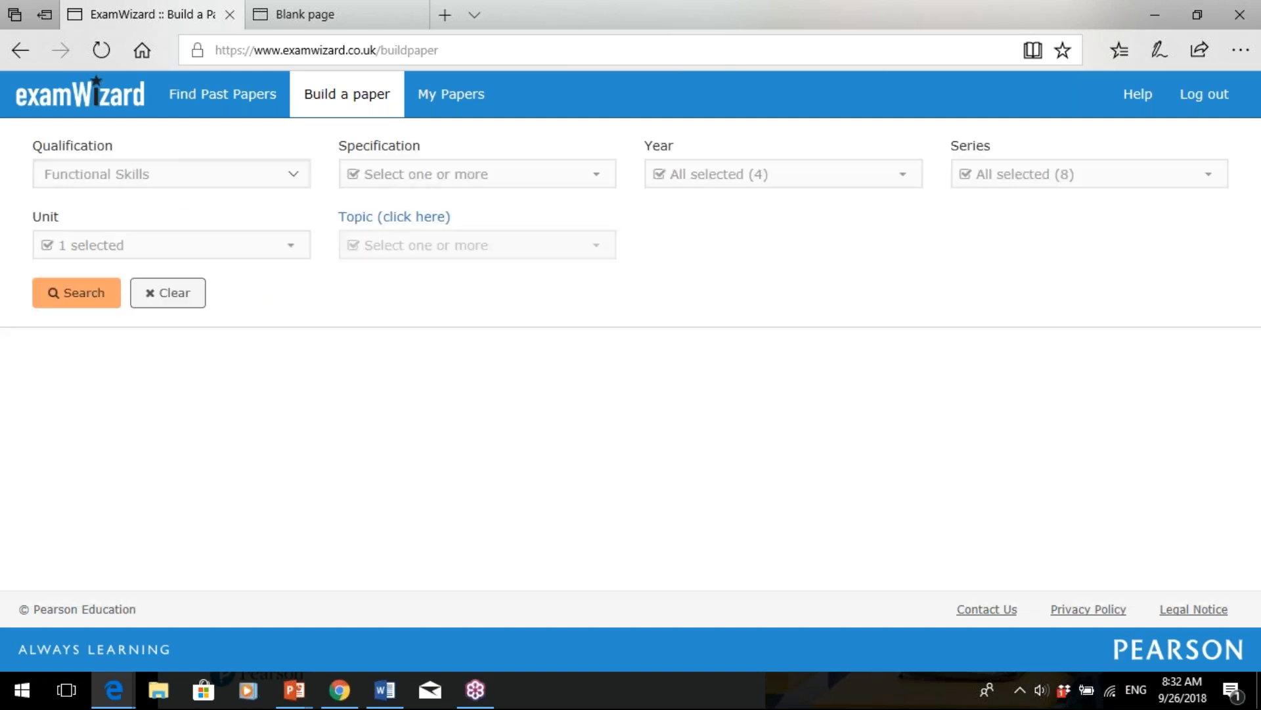
pyautogui.click(179, 245)
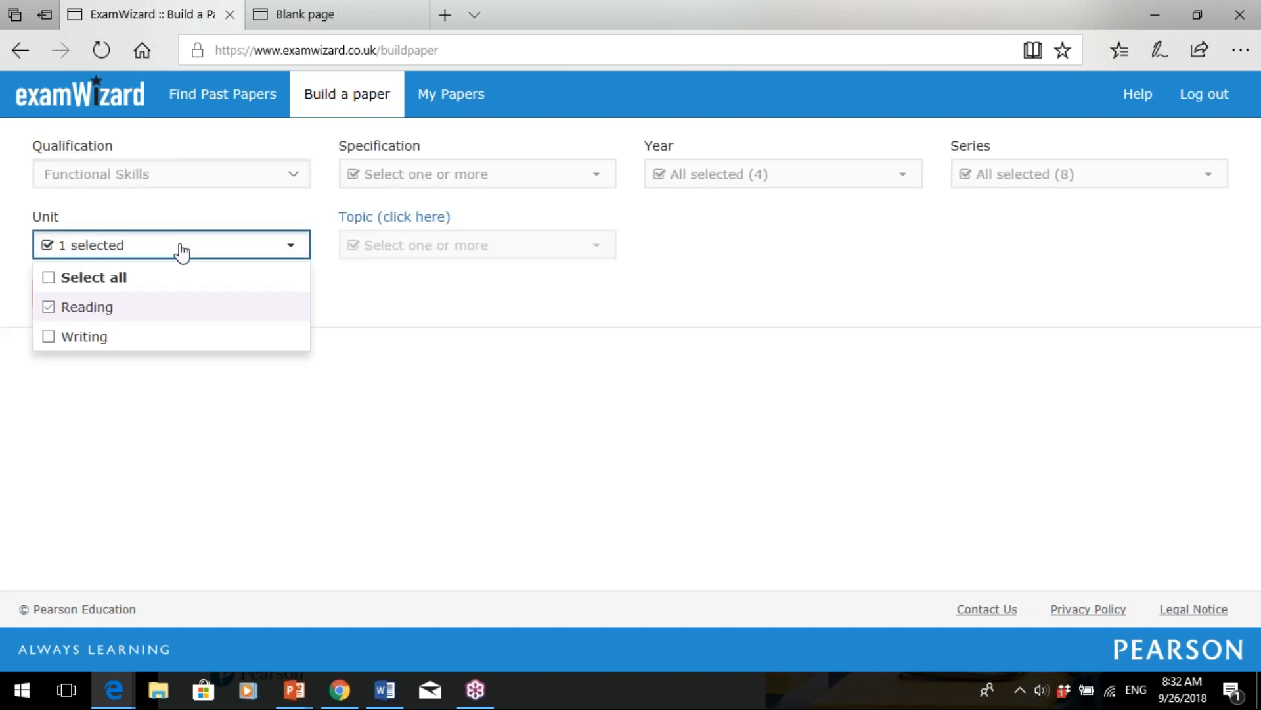
pyautogui.click(81, 336)
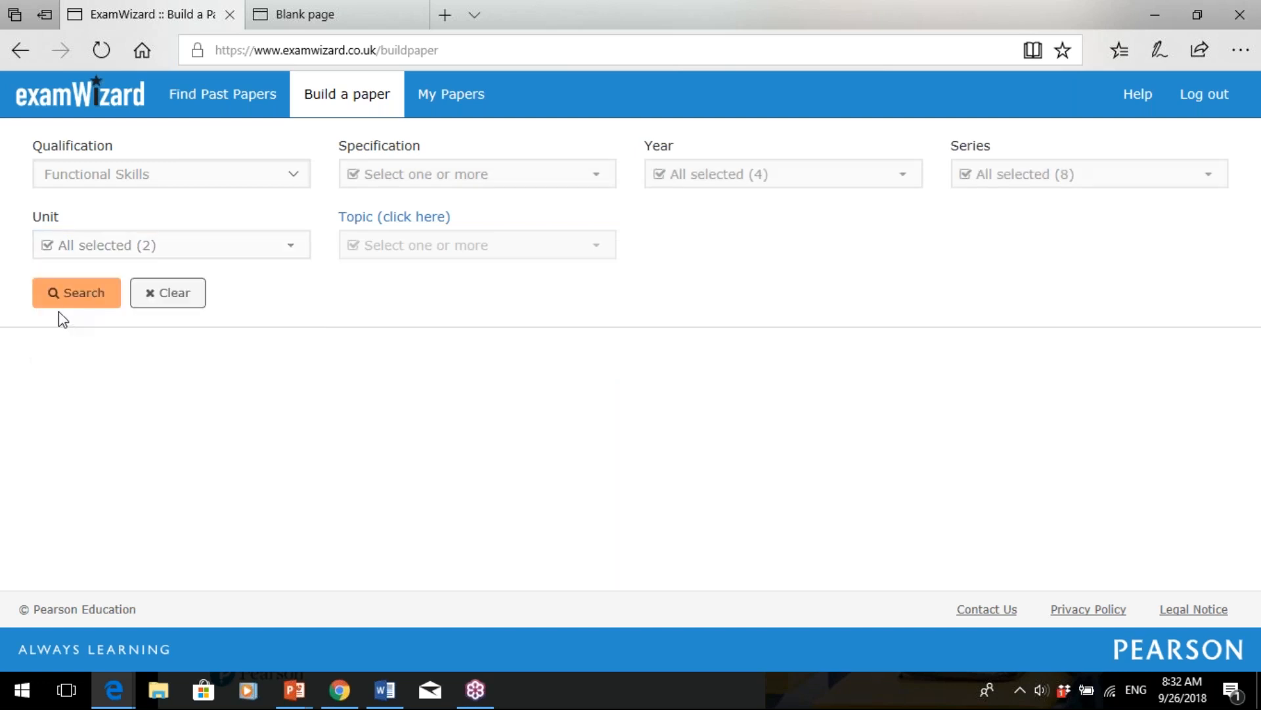
pyautogui.click(92, 294)
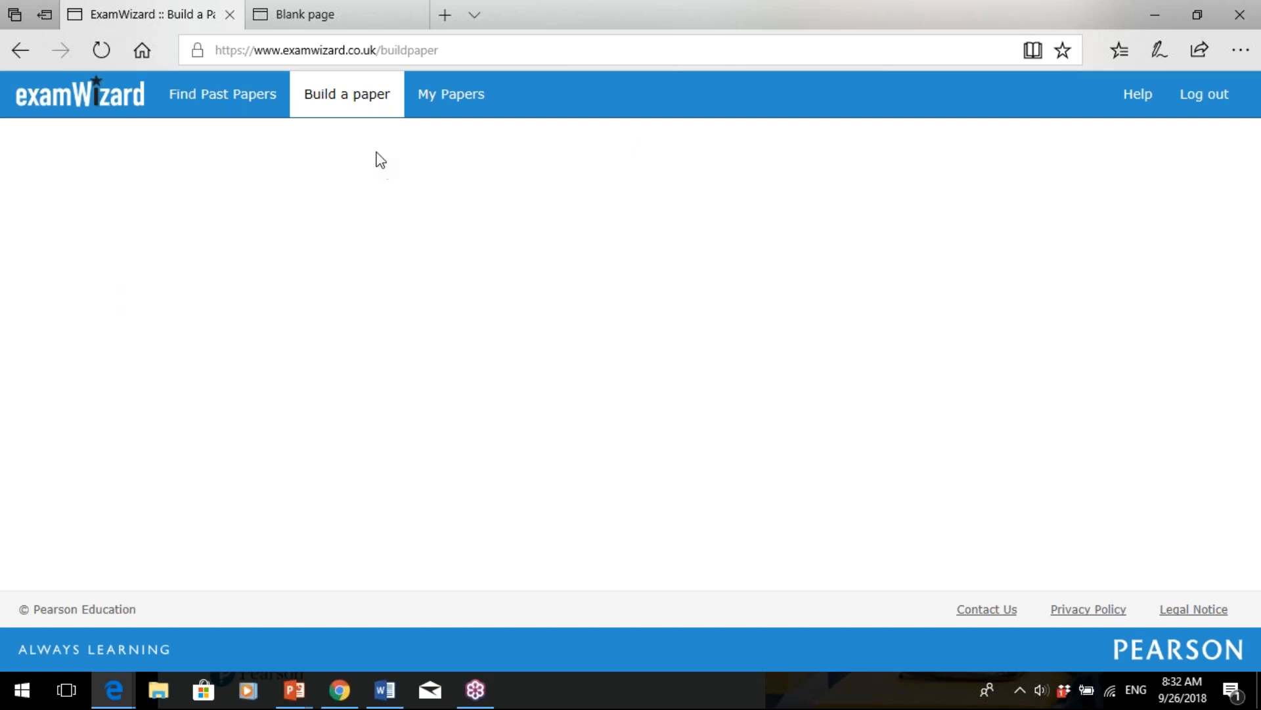
# - Reload the paper builder, reselect Functional Skills, and bring up the topic chooser
pyautogui.click(347, 105)
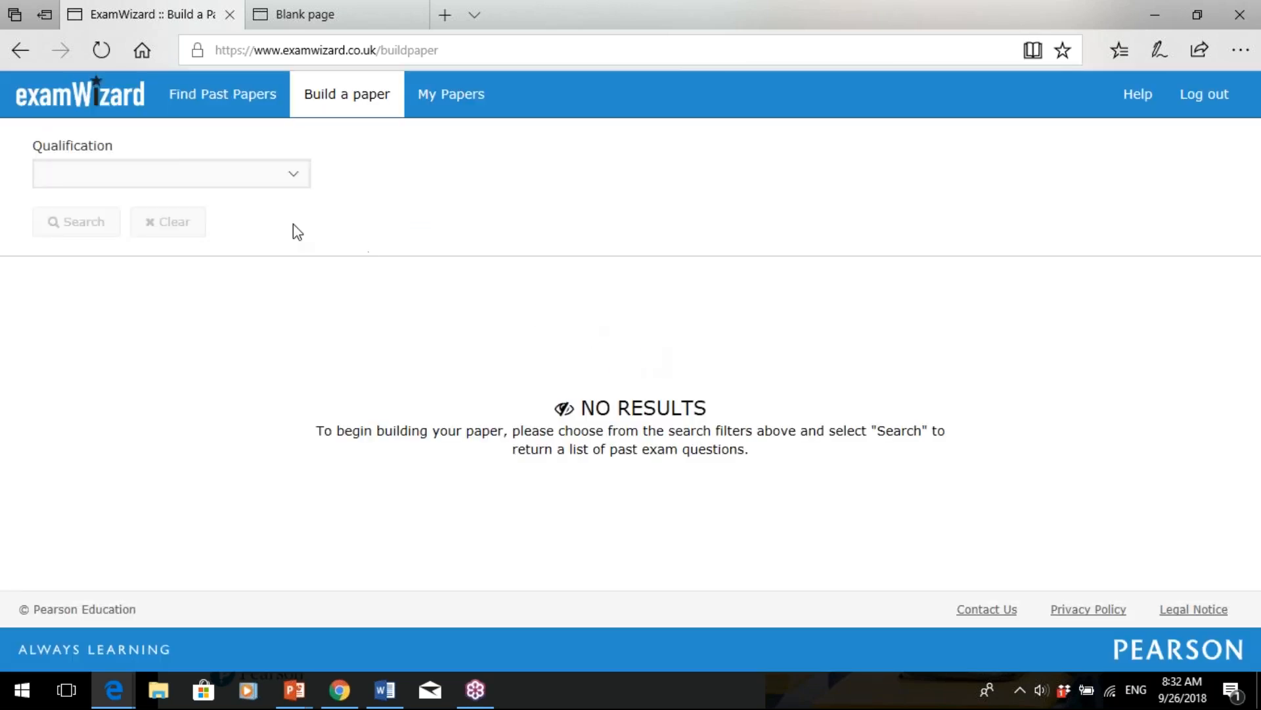
pyautogui.click(276, 177)
pyautogui.click(259, 197)
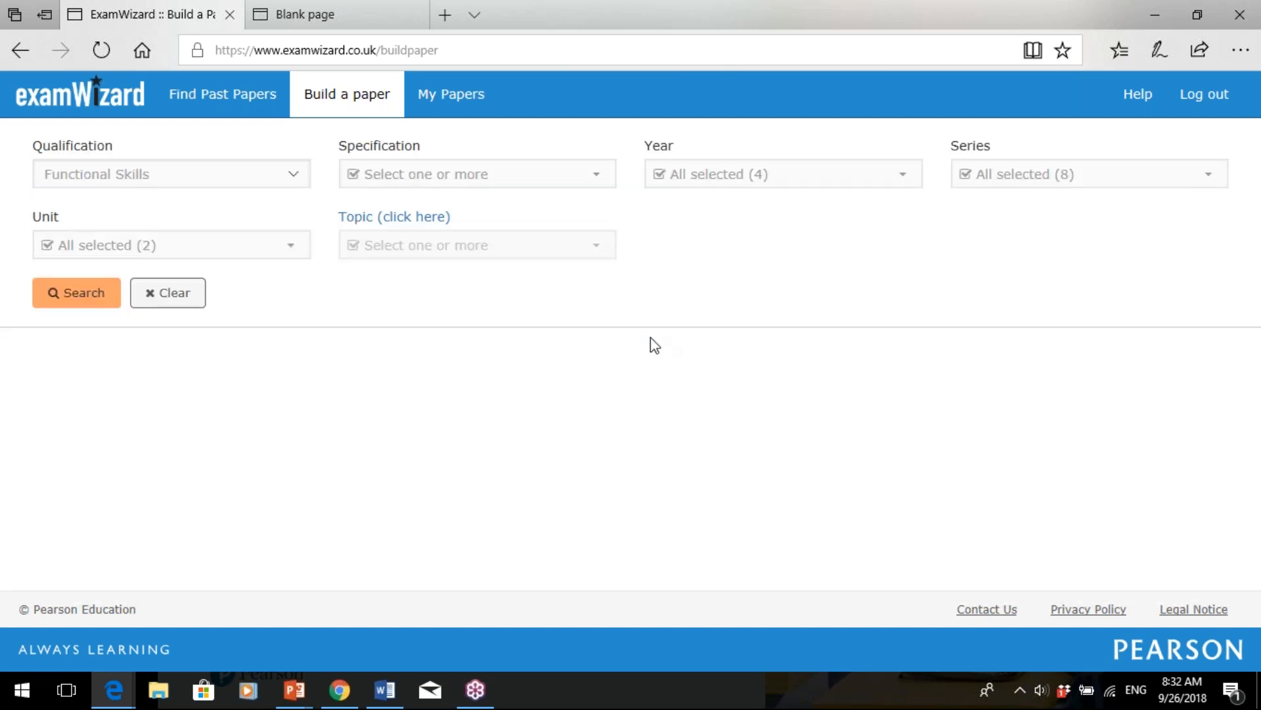
pyautogui.click(424, 221)
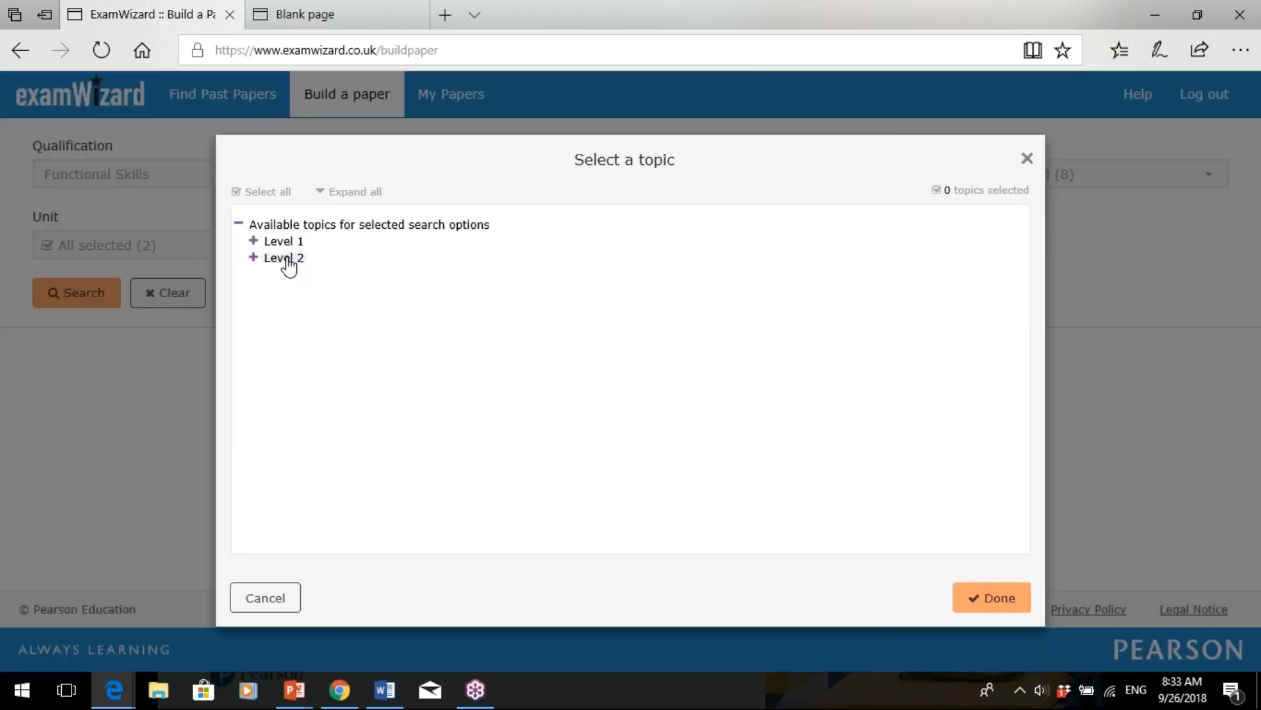
# - Expand Level 1 and Level 2 Writing topics and confirm Level 2 Writing 'Review' as the only topic
pyautogui.click(287, 262)
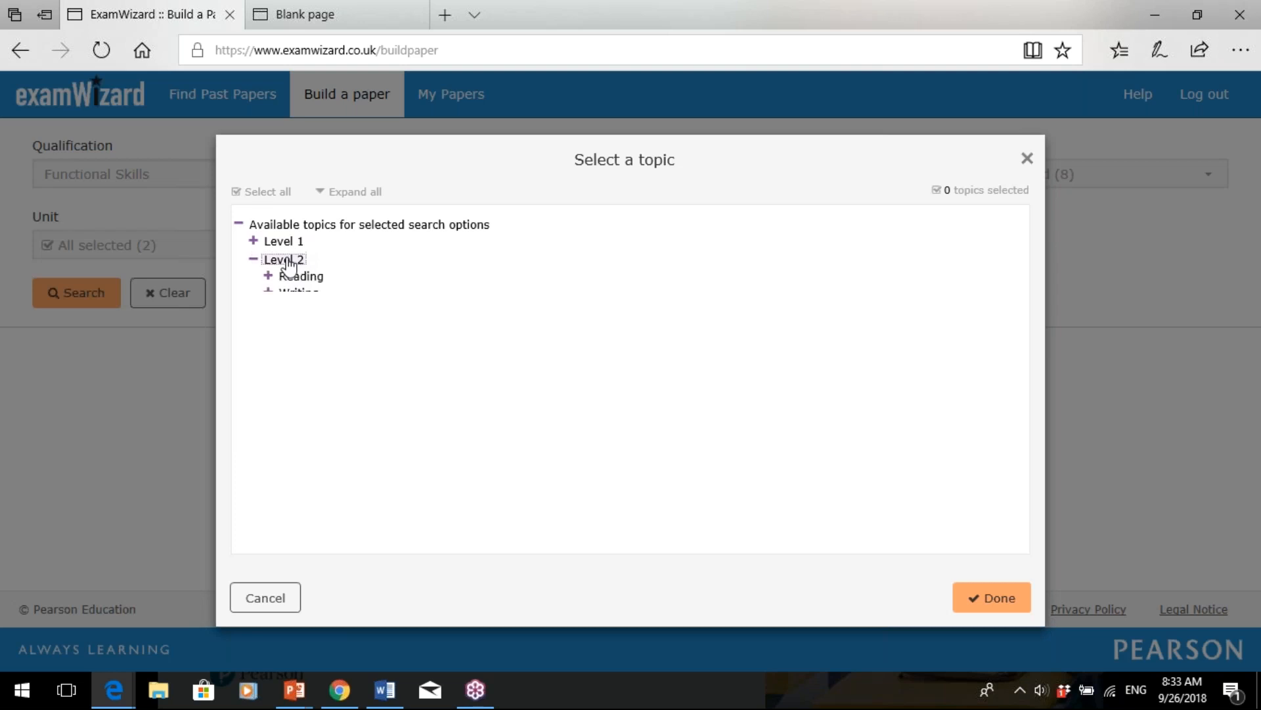
pyautogui.click(286, 242)
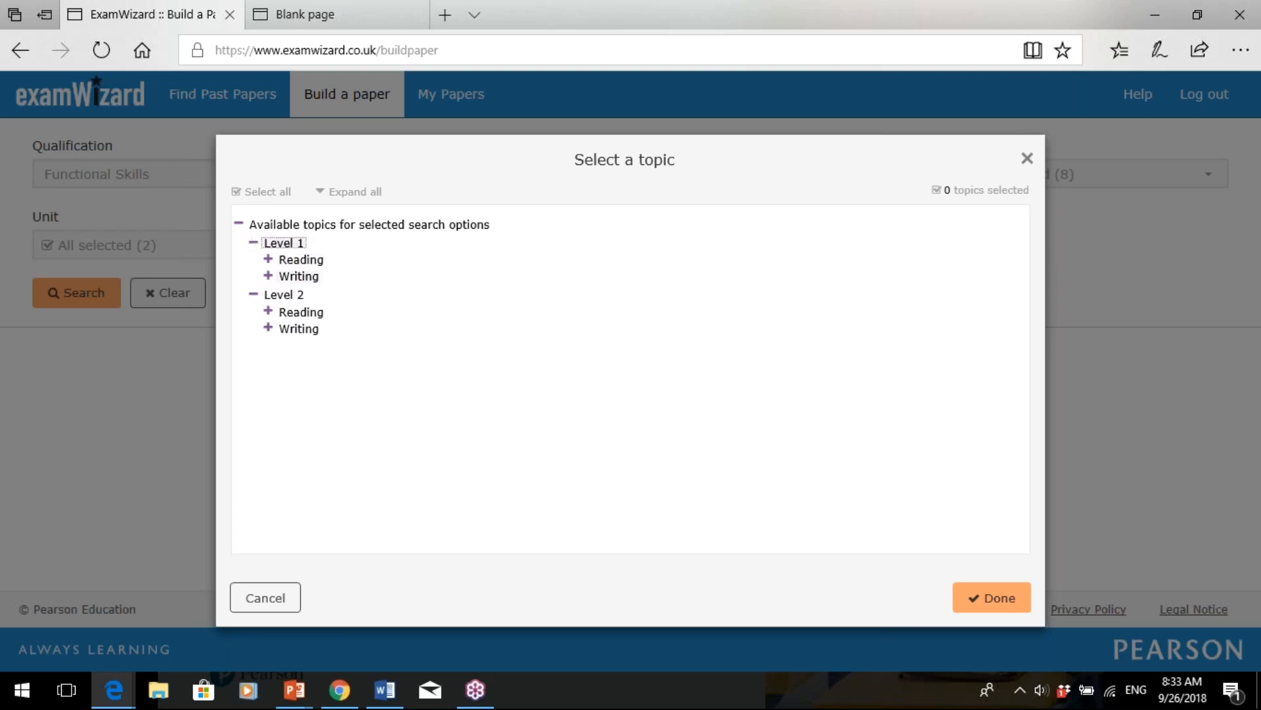
pyautogui.click(295, 278)
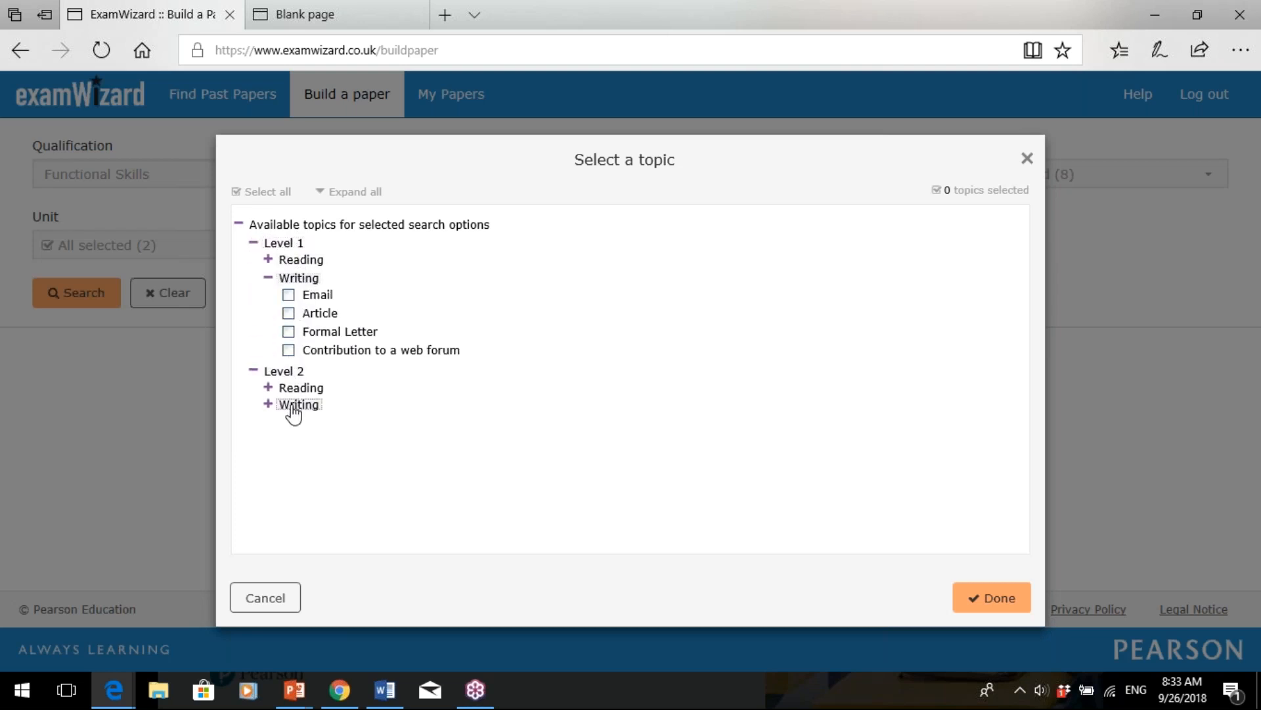
pyautogui.click(294, 407)
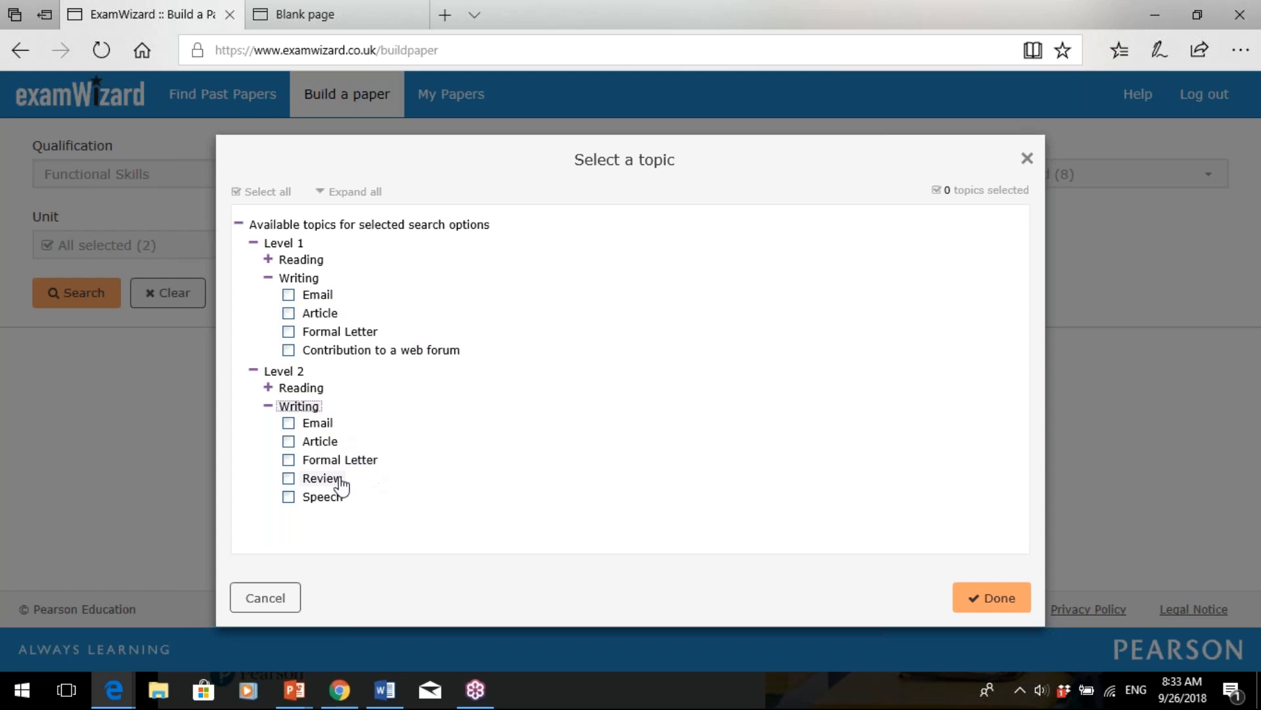
pyautogui.click(290, 479)
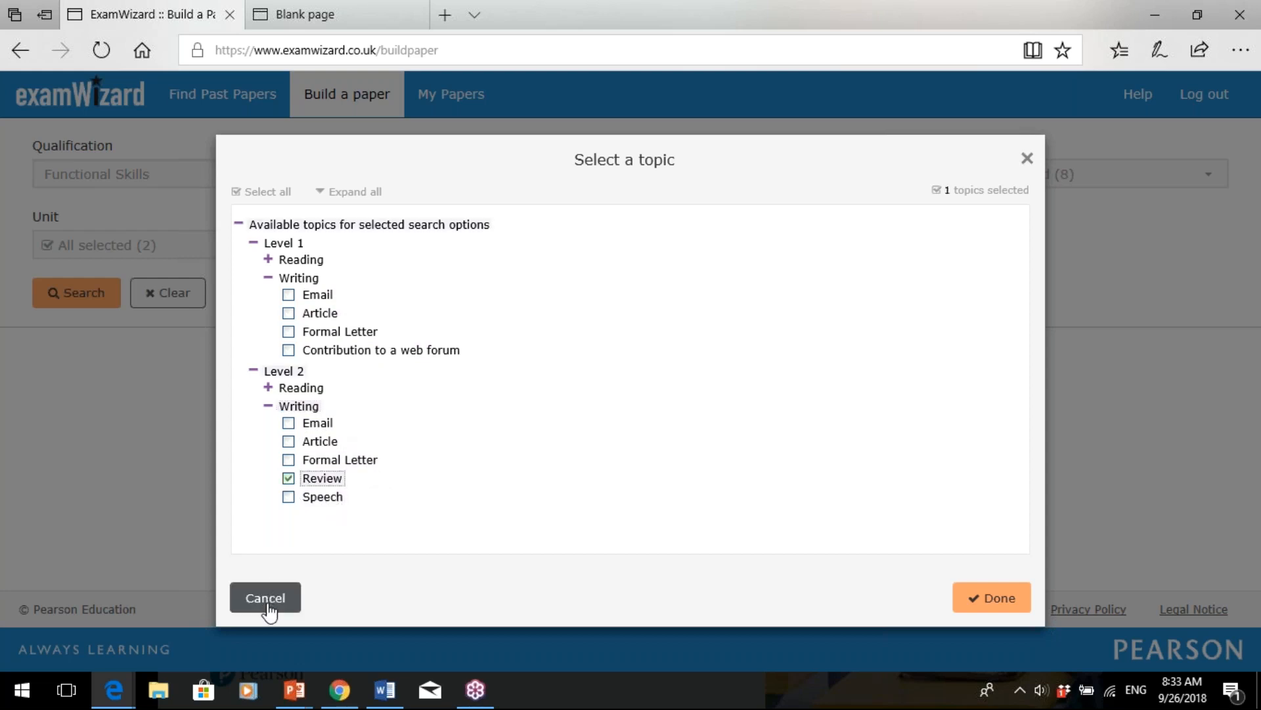
pyautogui.click(987, 610)
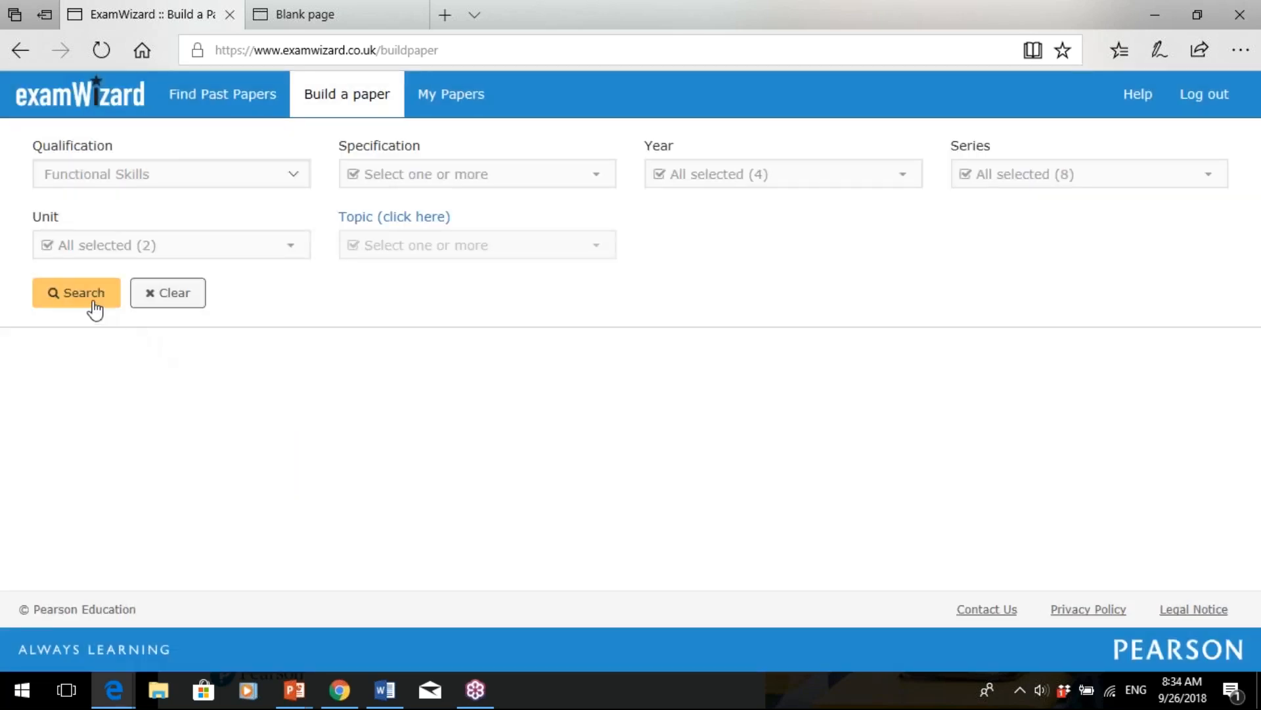
# - Search reviews, read through 'Write a review for a magazine', then go back to the PowerPoint slide show
pyautogui.click(94, 302)
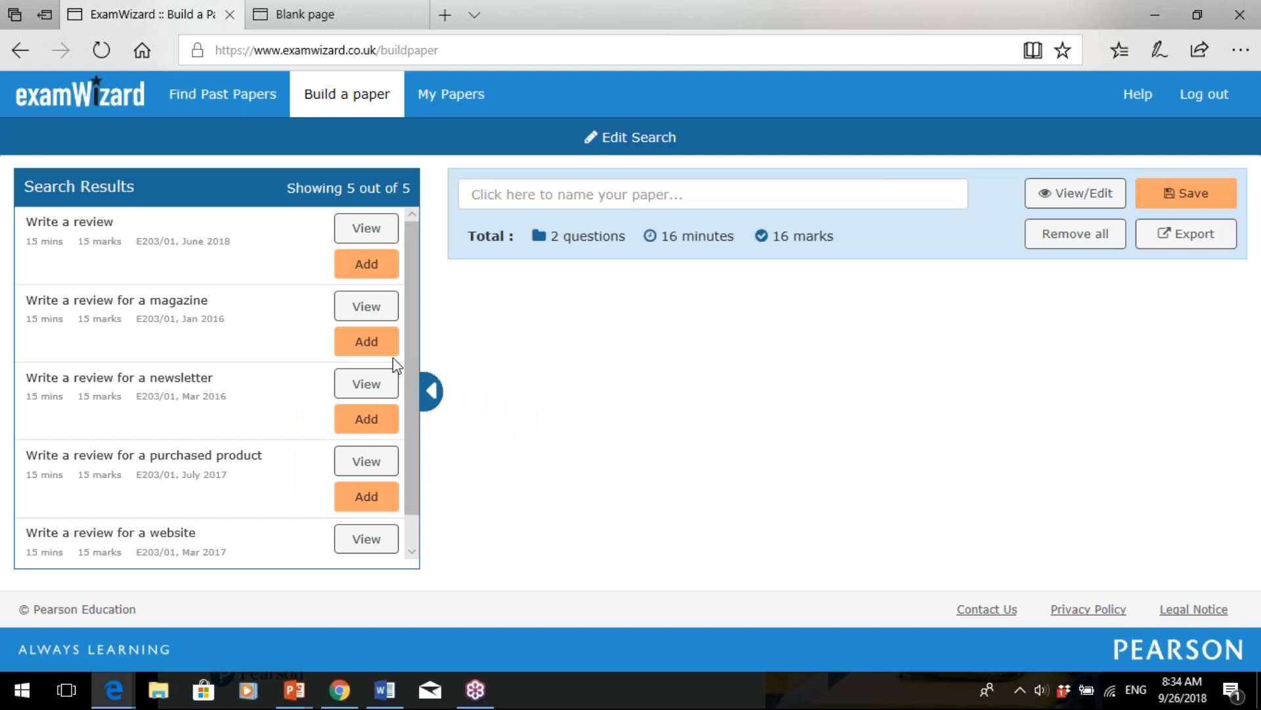
pyautogui.click(382, 319)
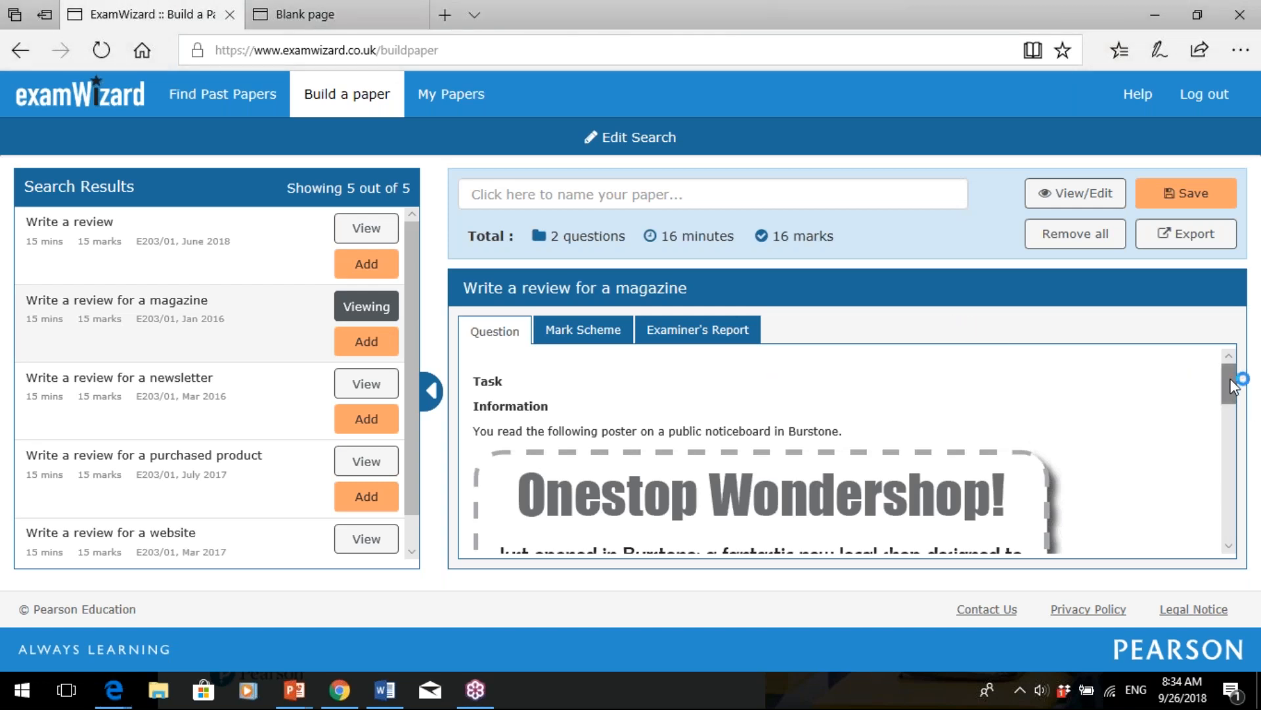
pyautogui.moveTo(1241, 388); pyautogui.dragTo(1251, 511)
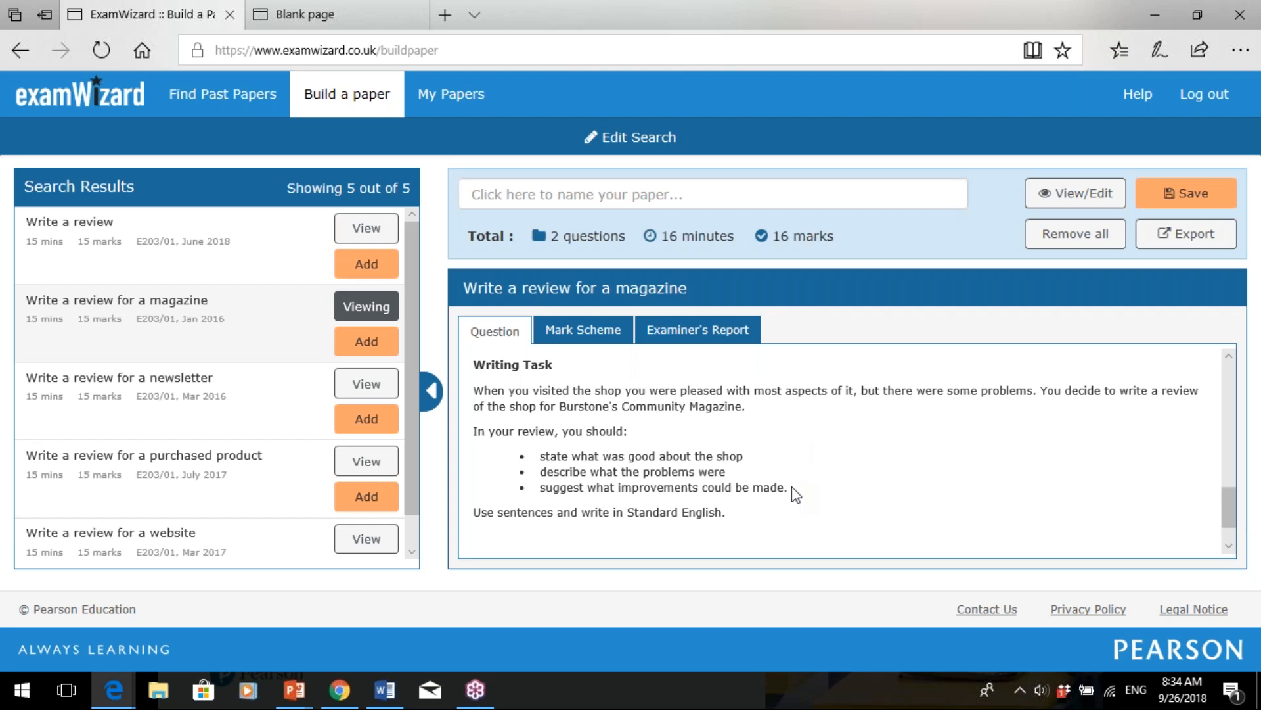
pyautogui.moveTo(1227, 506); pyautogui.dragTo(1217, 384)
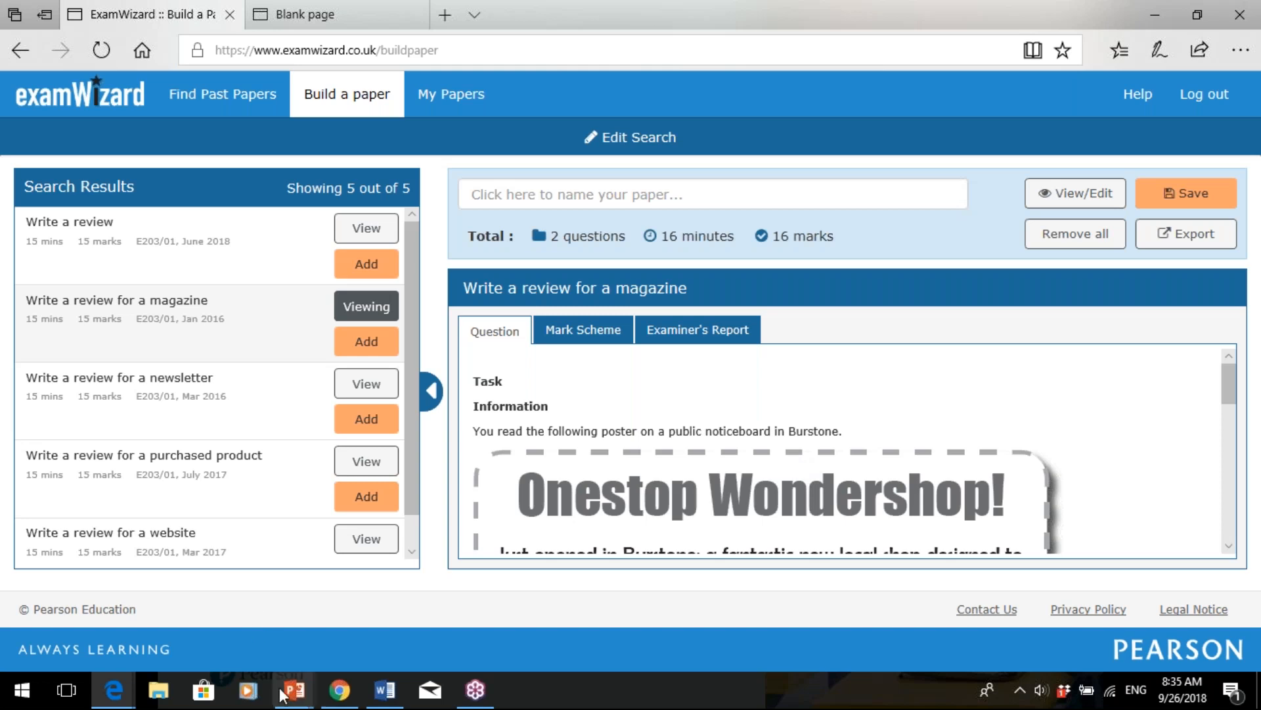
pyautogui.moveTo(287, 695)
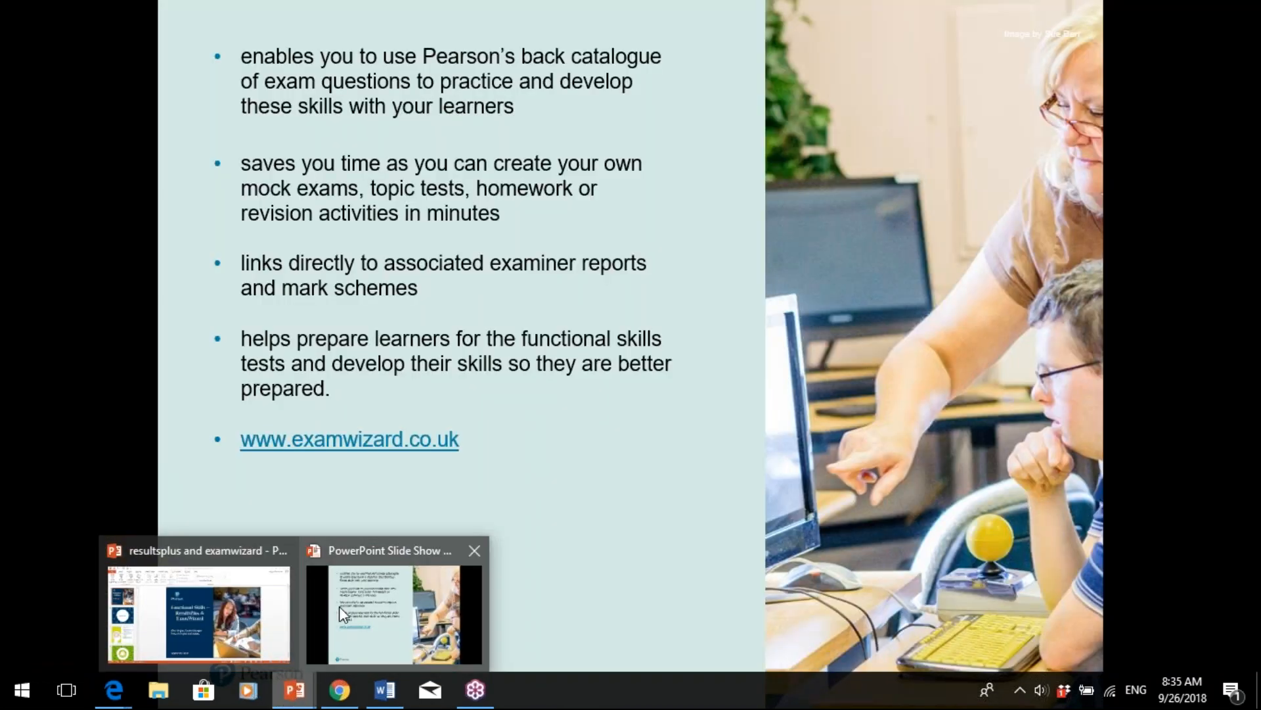
pyautogui.click(340, 610)
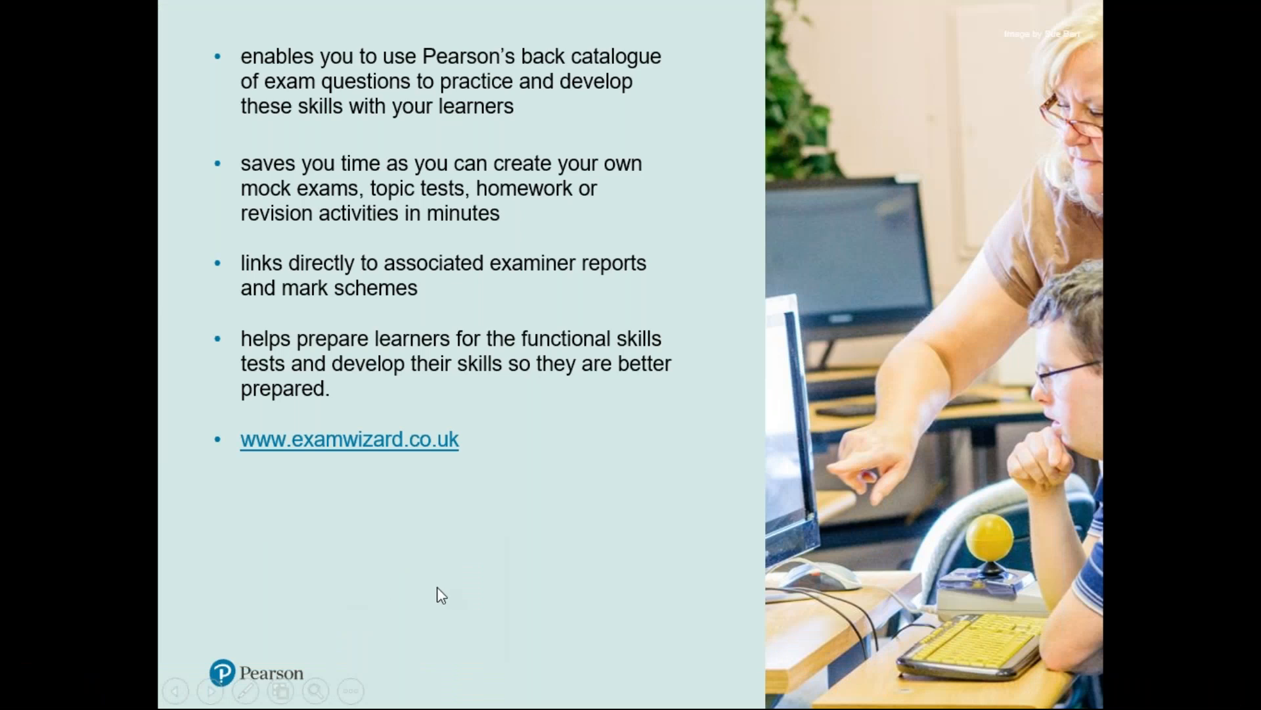